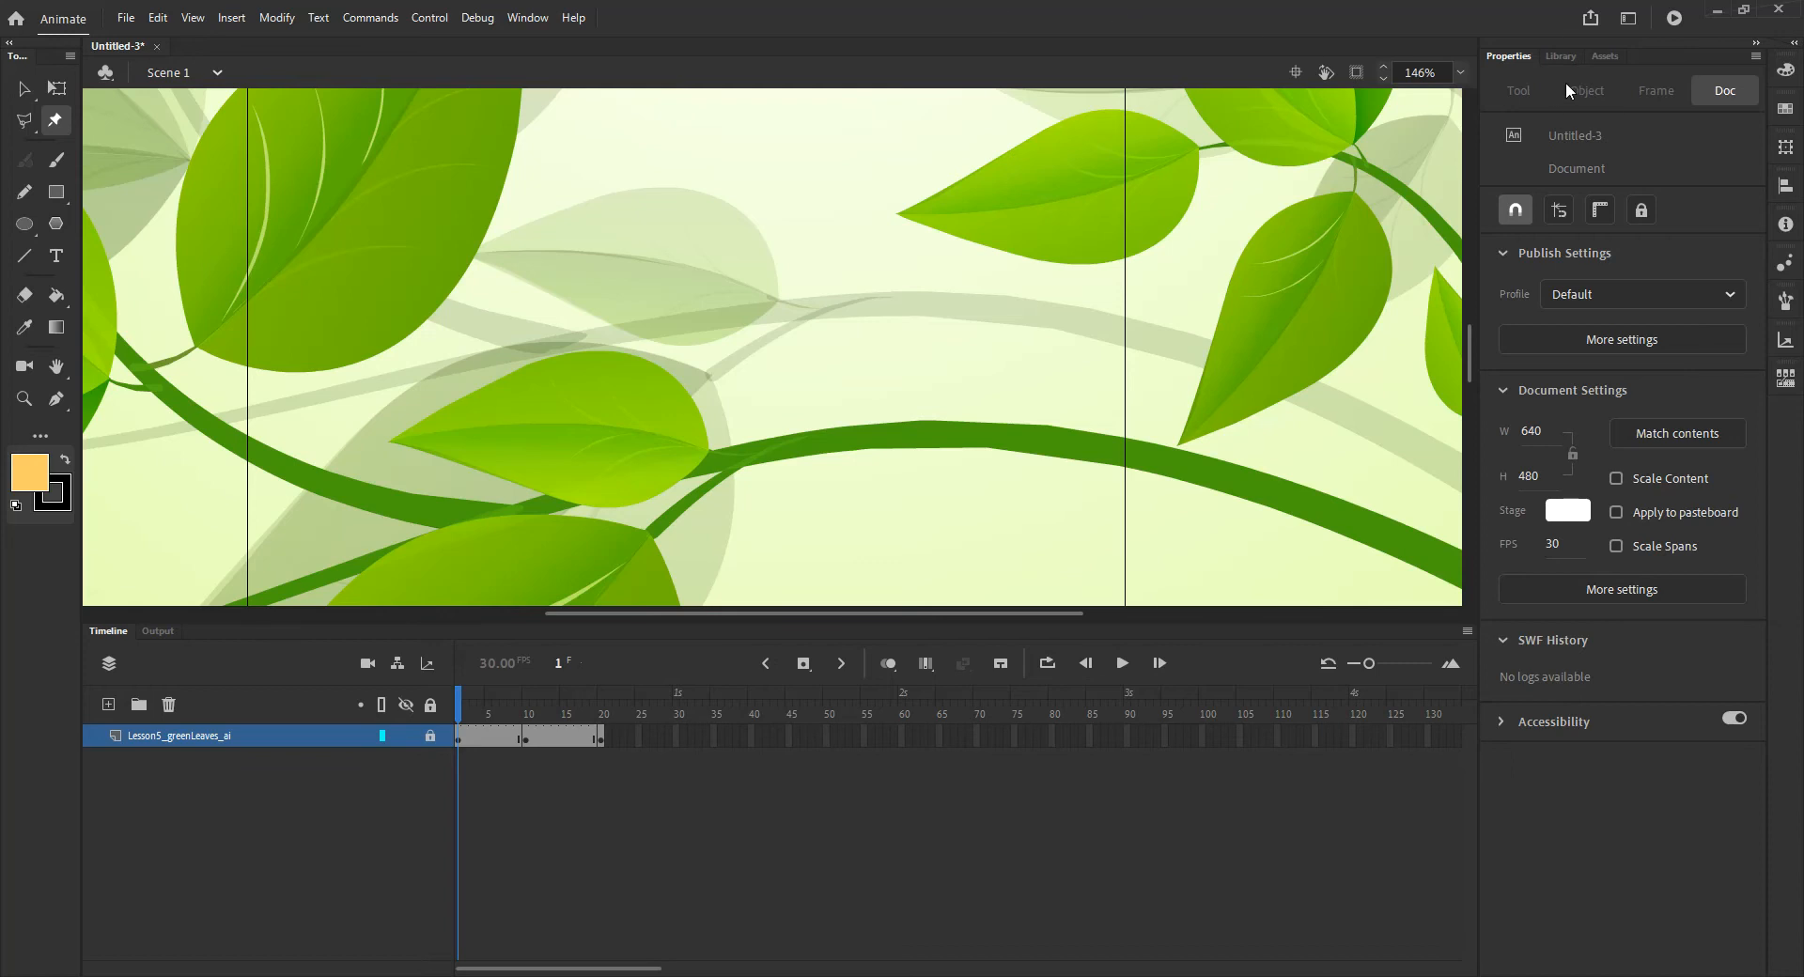
# Add a new layer named Caterpillar above the Lesson5_greenLeaves_ai layer.
pyautogui.click(1560, 57)
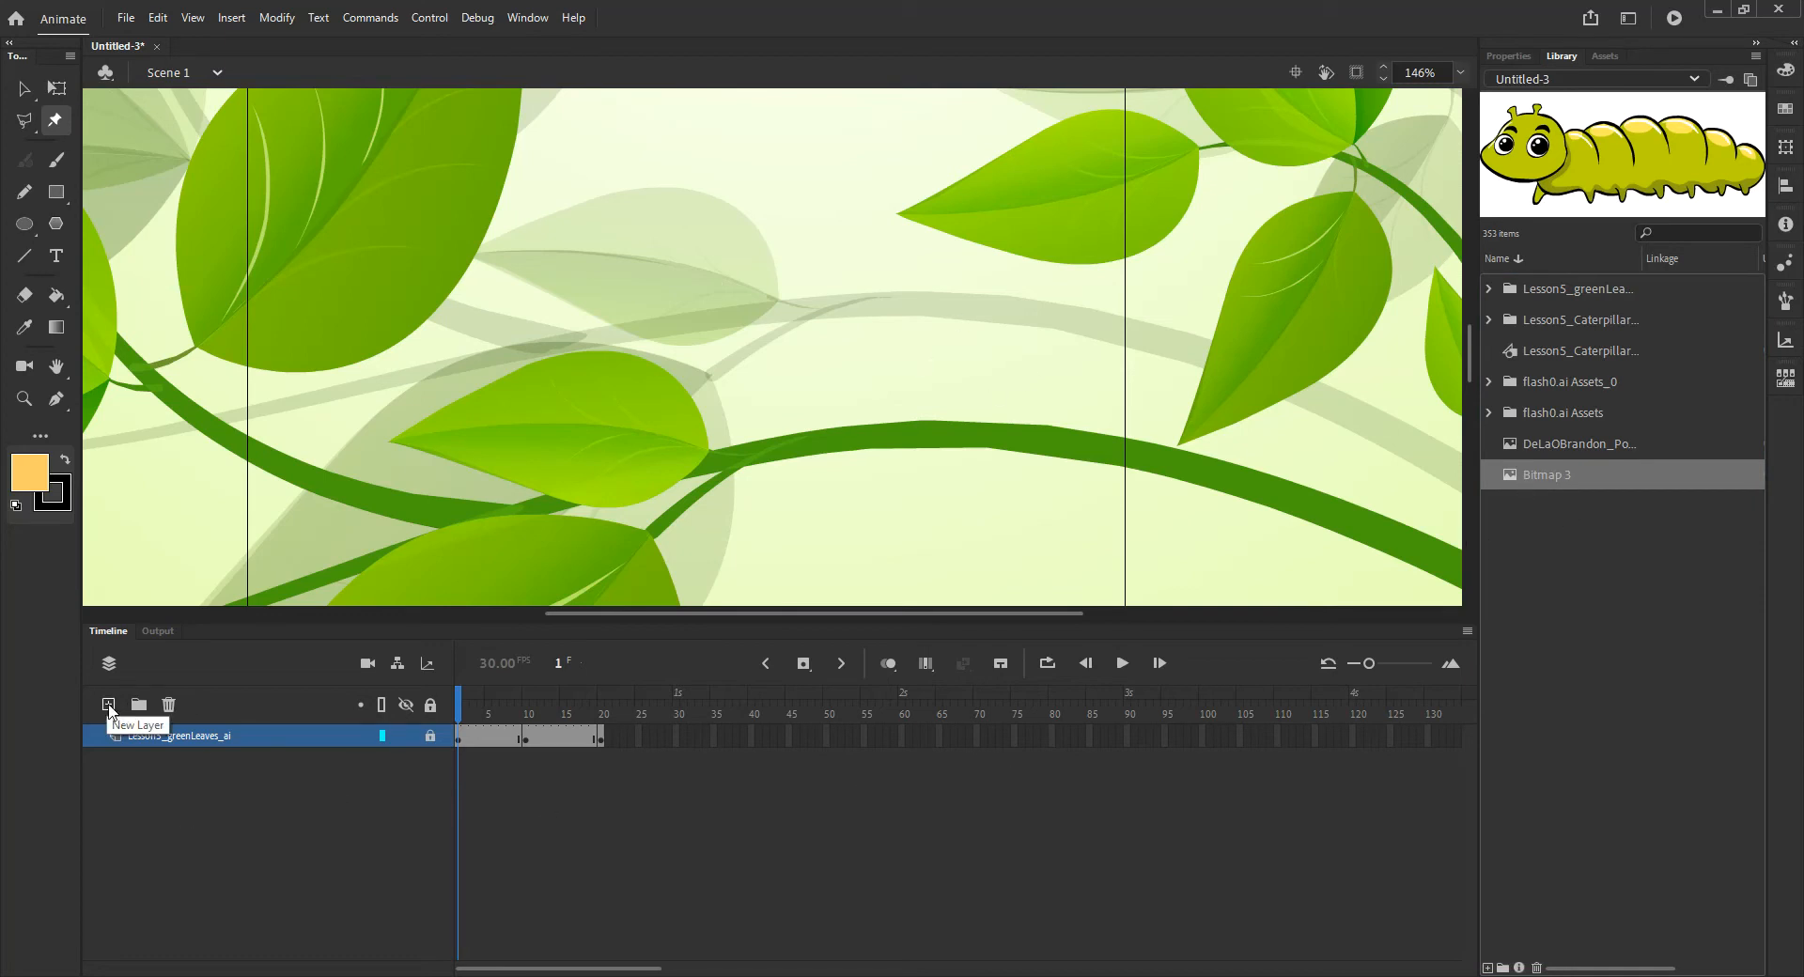
pyautogui.click(109, 703)
pyautogui.doubleClick(154, 739)
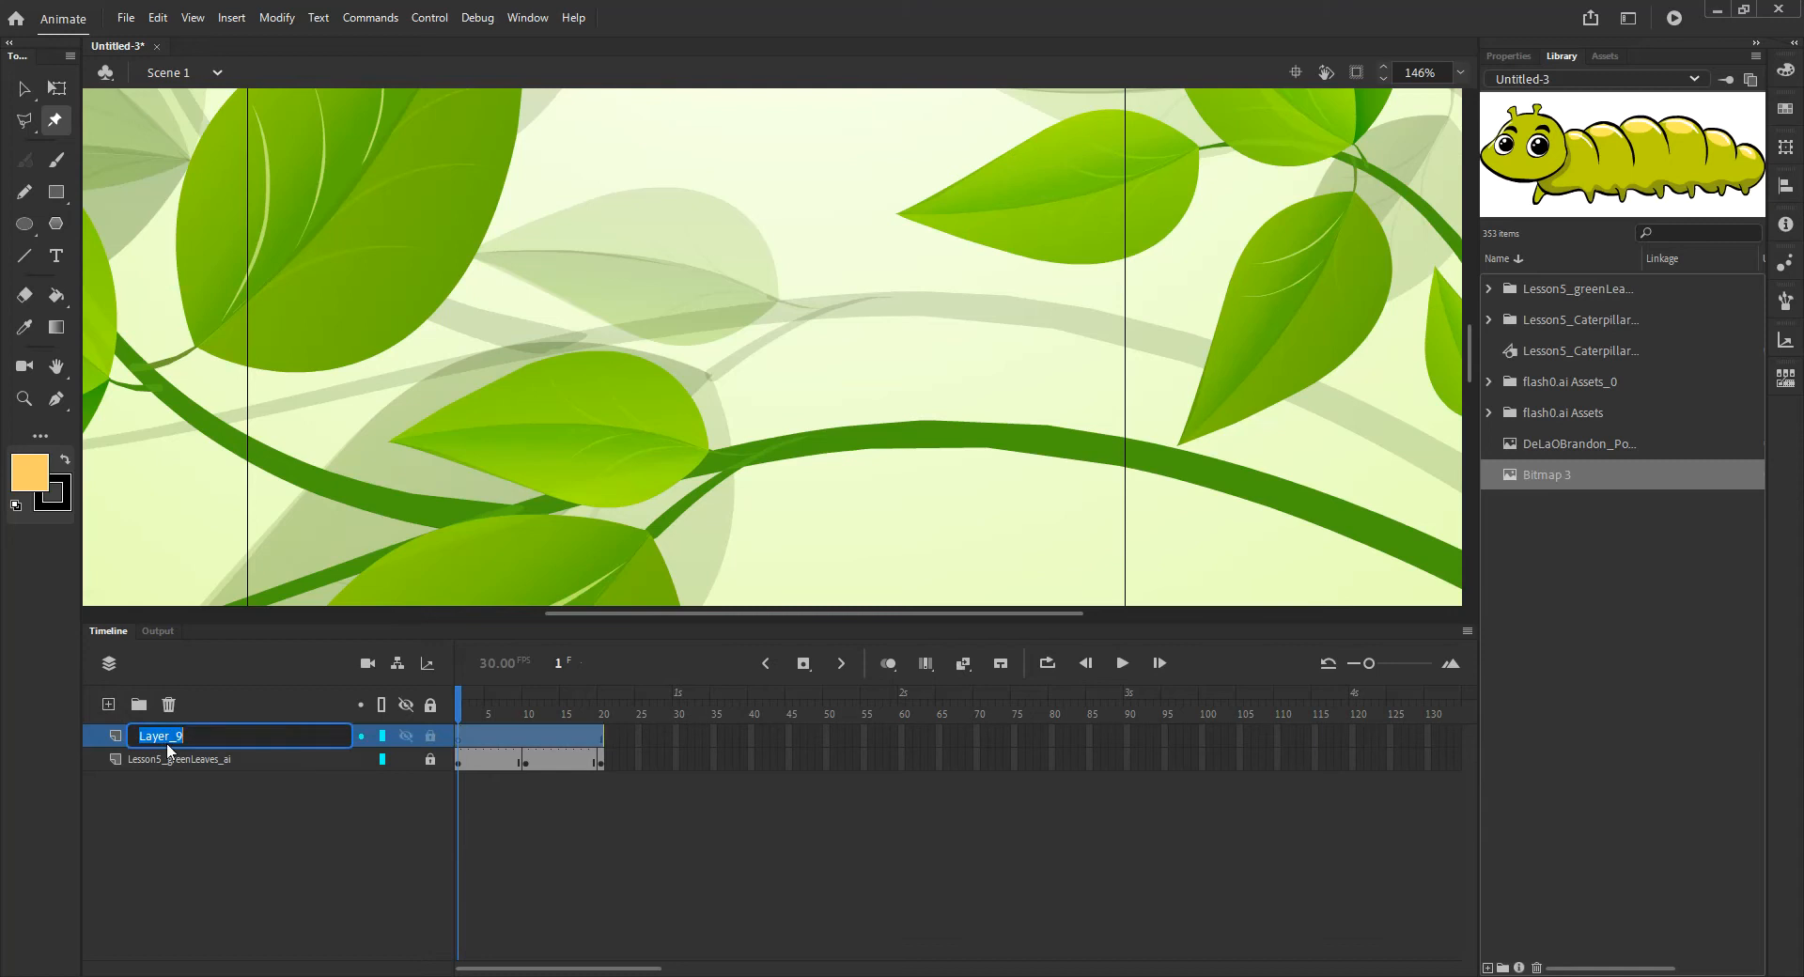
pyautogui.write('Caterpillar')
pyautogui.press('Return')
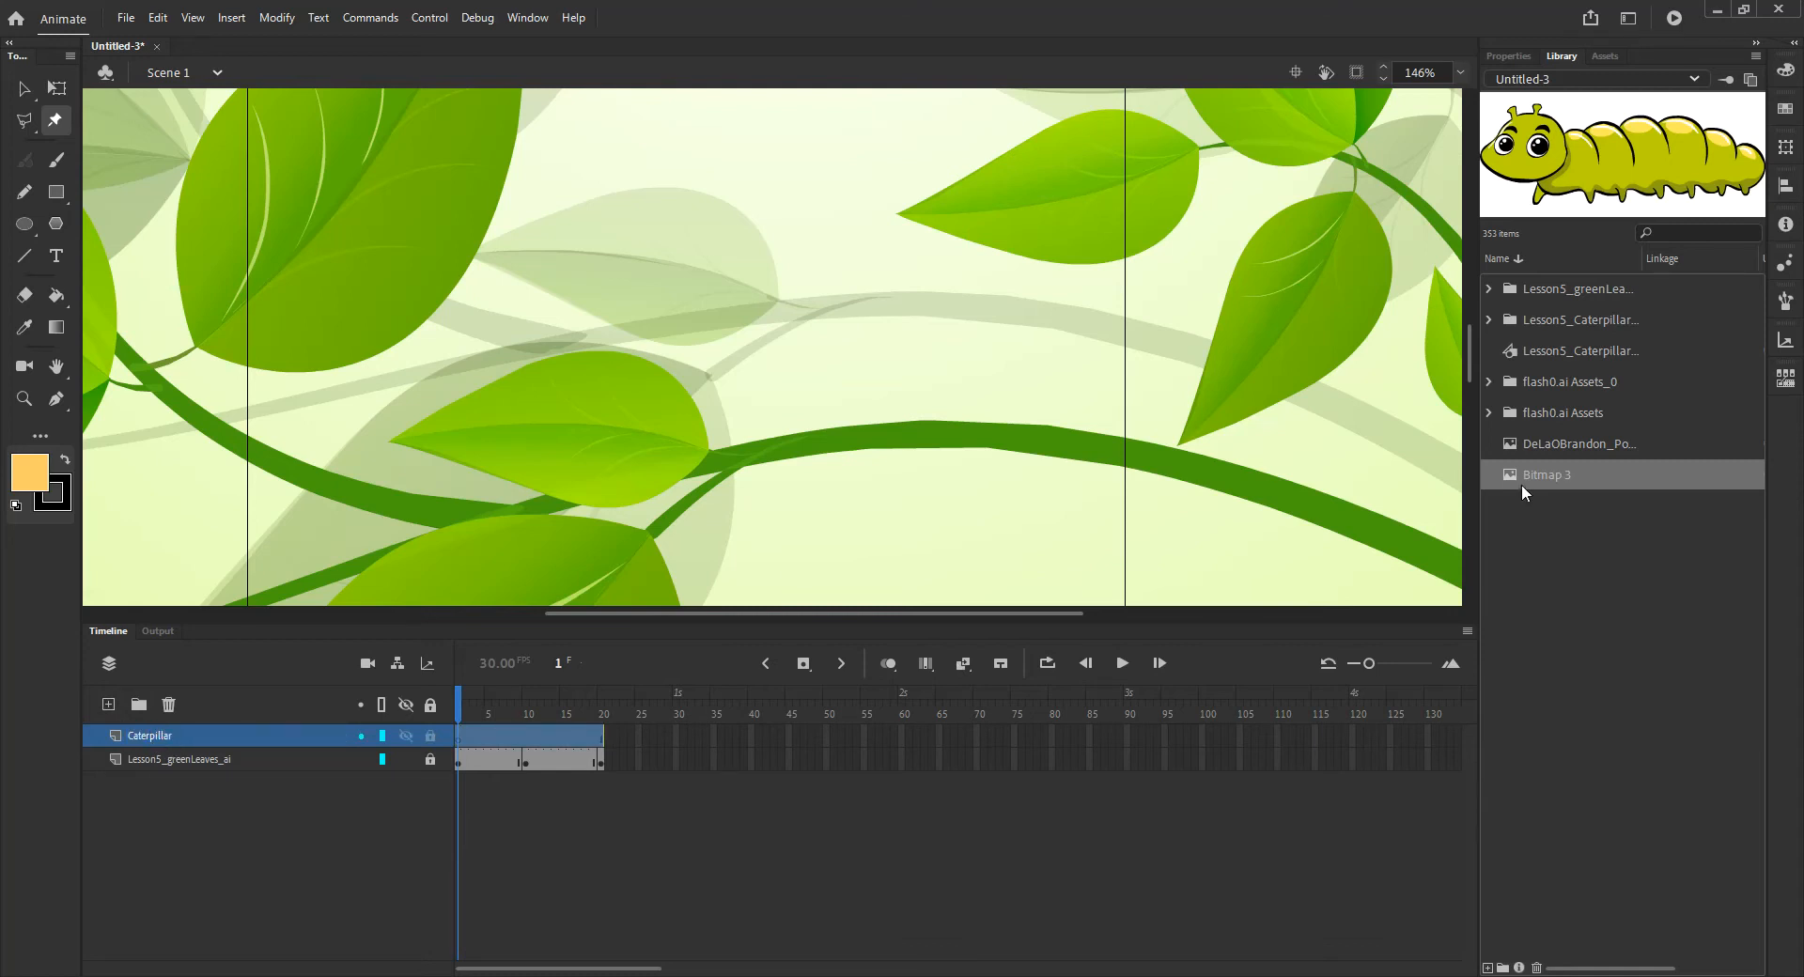
# Place the Bitmap 3 caterpillar from the library on the stage and position it on top of the green branch.
pyautogui.moveTo(1470, 473); pyautogui.dragTo(878, 406)
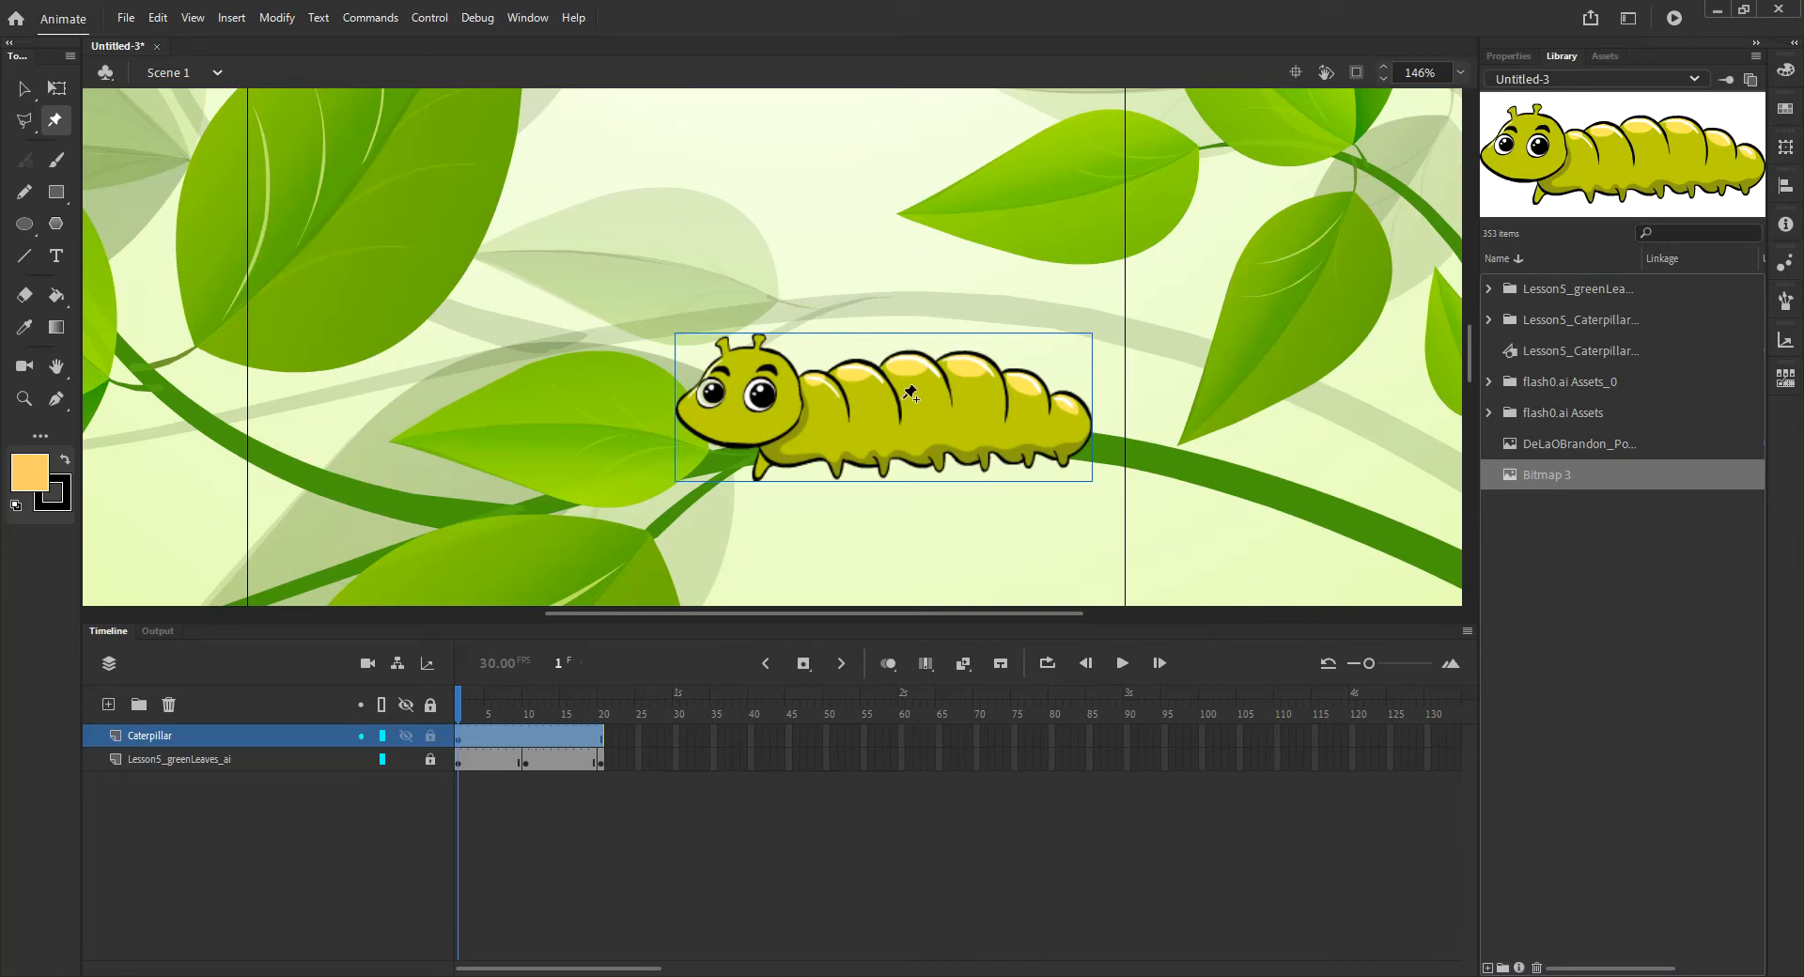
pyautogui.click(24, 89)
pyautogui.moveTo(850, 416); pyautogui.dragTo(956, 383)
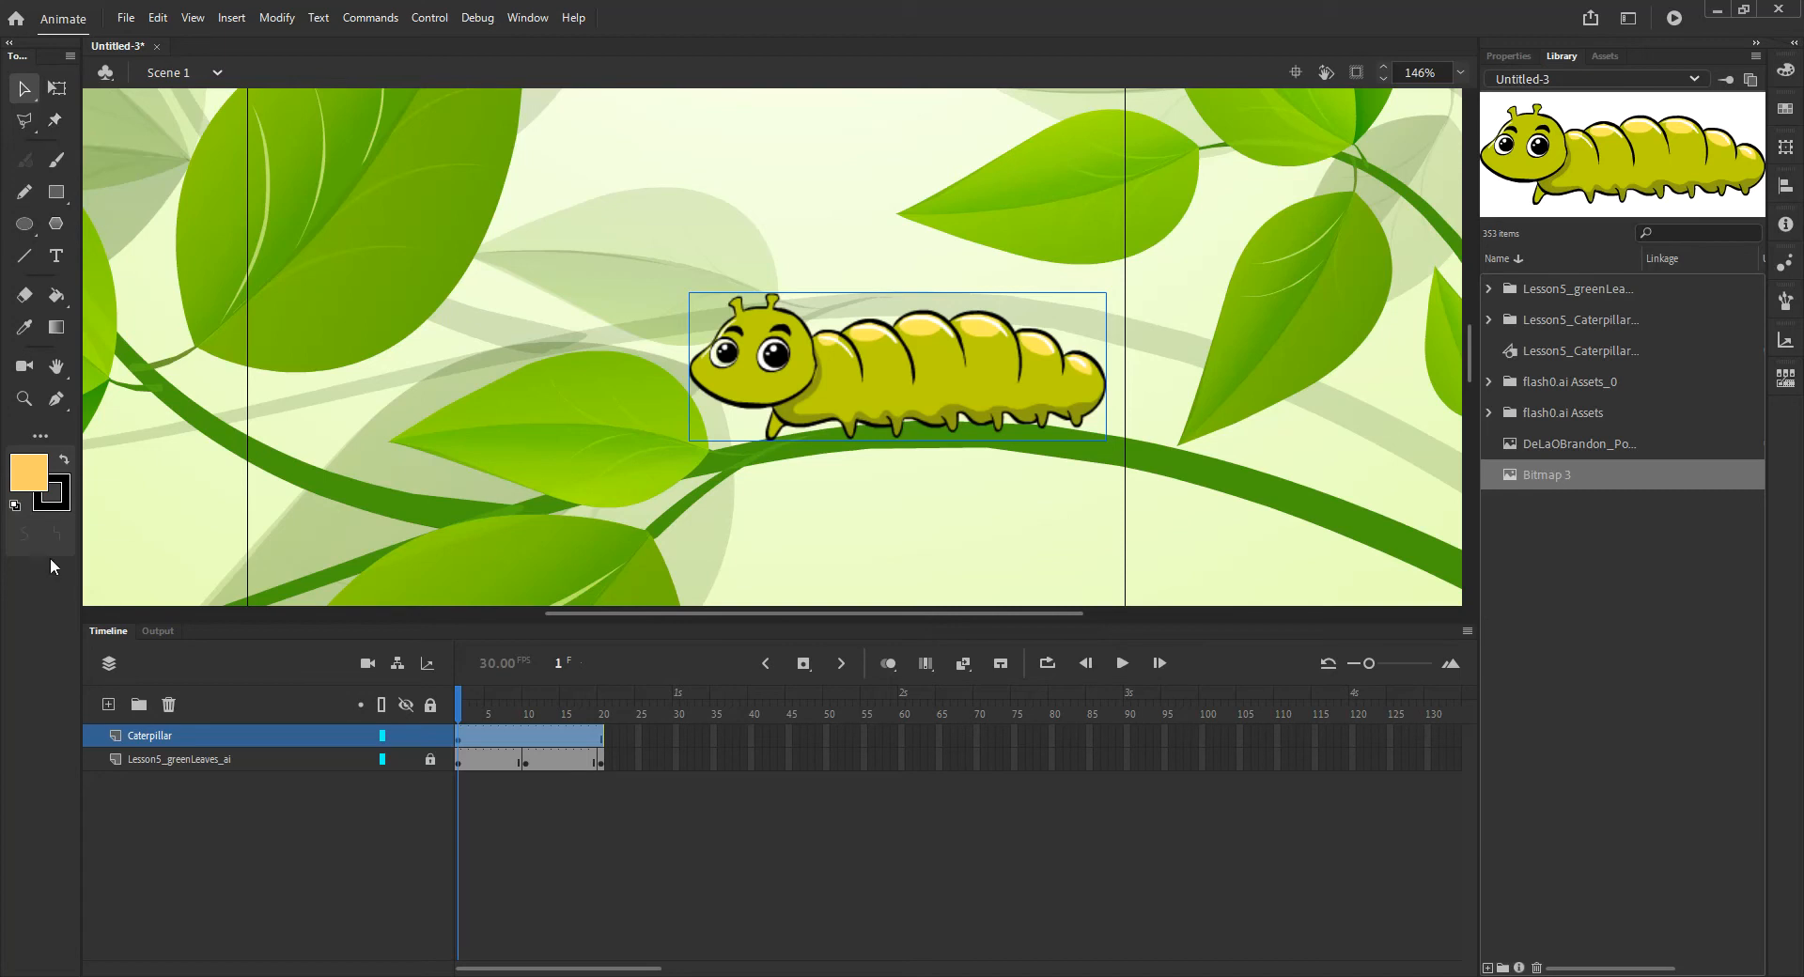
# Look through the additional drag-and-drop tools for the Asset Warp tool and close the collection again.
pyautogui.click(41, 434)
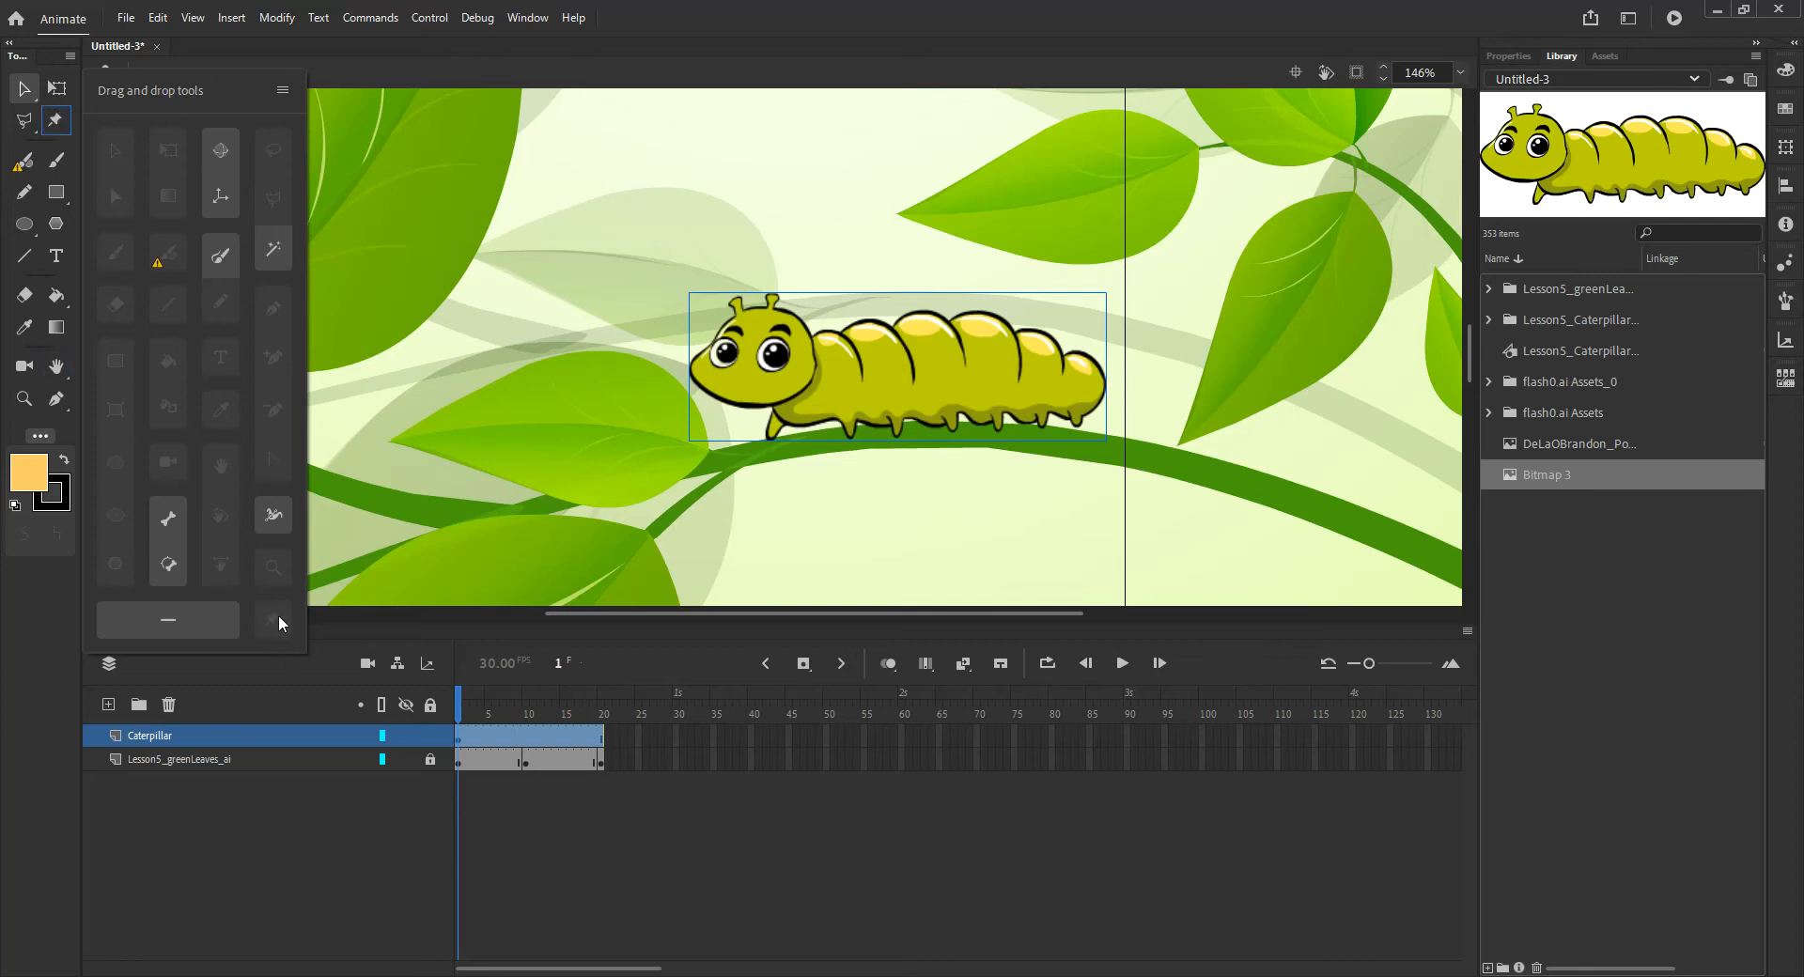
pyautogui.moveTo(278, 624); pyautogui.dragTo(53, 141)
pyautogui.click(40, 436)
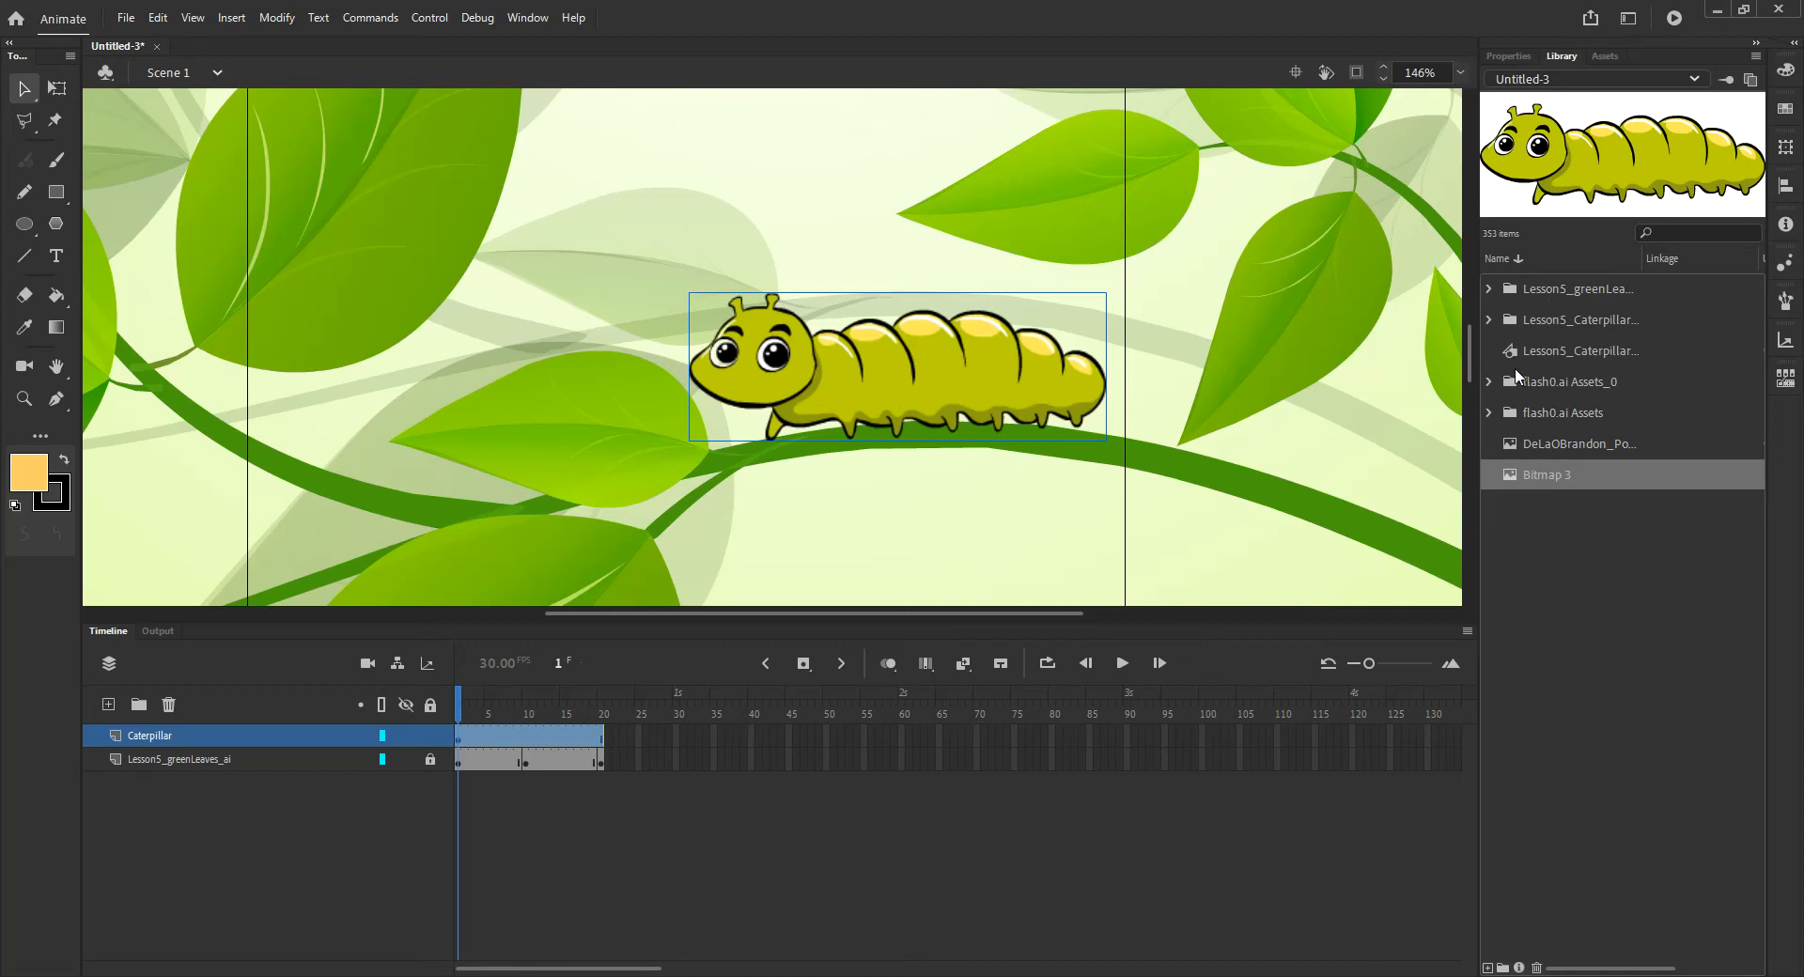
# Preview the Lesson5_Caterpillar graphic in the library and reposition the caterpillar bitmap on the branch at about X 326, Y 243.
pyautogui.click(1552, 351)
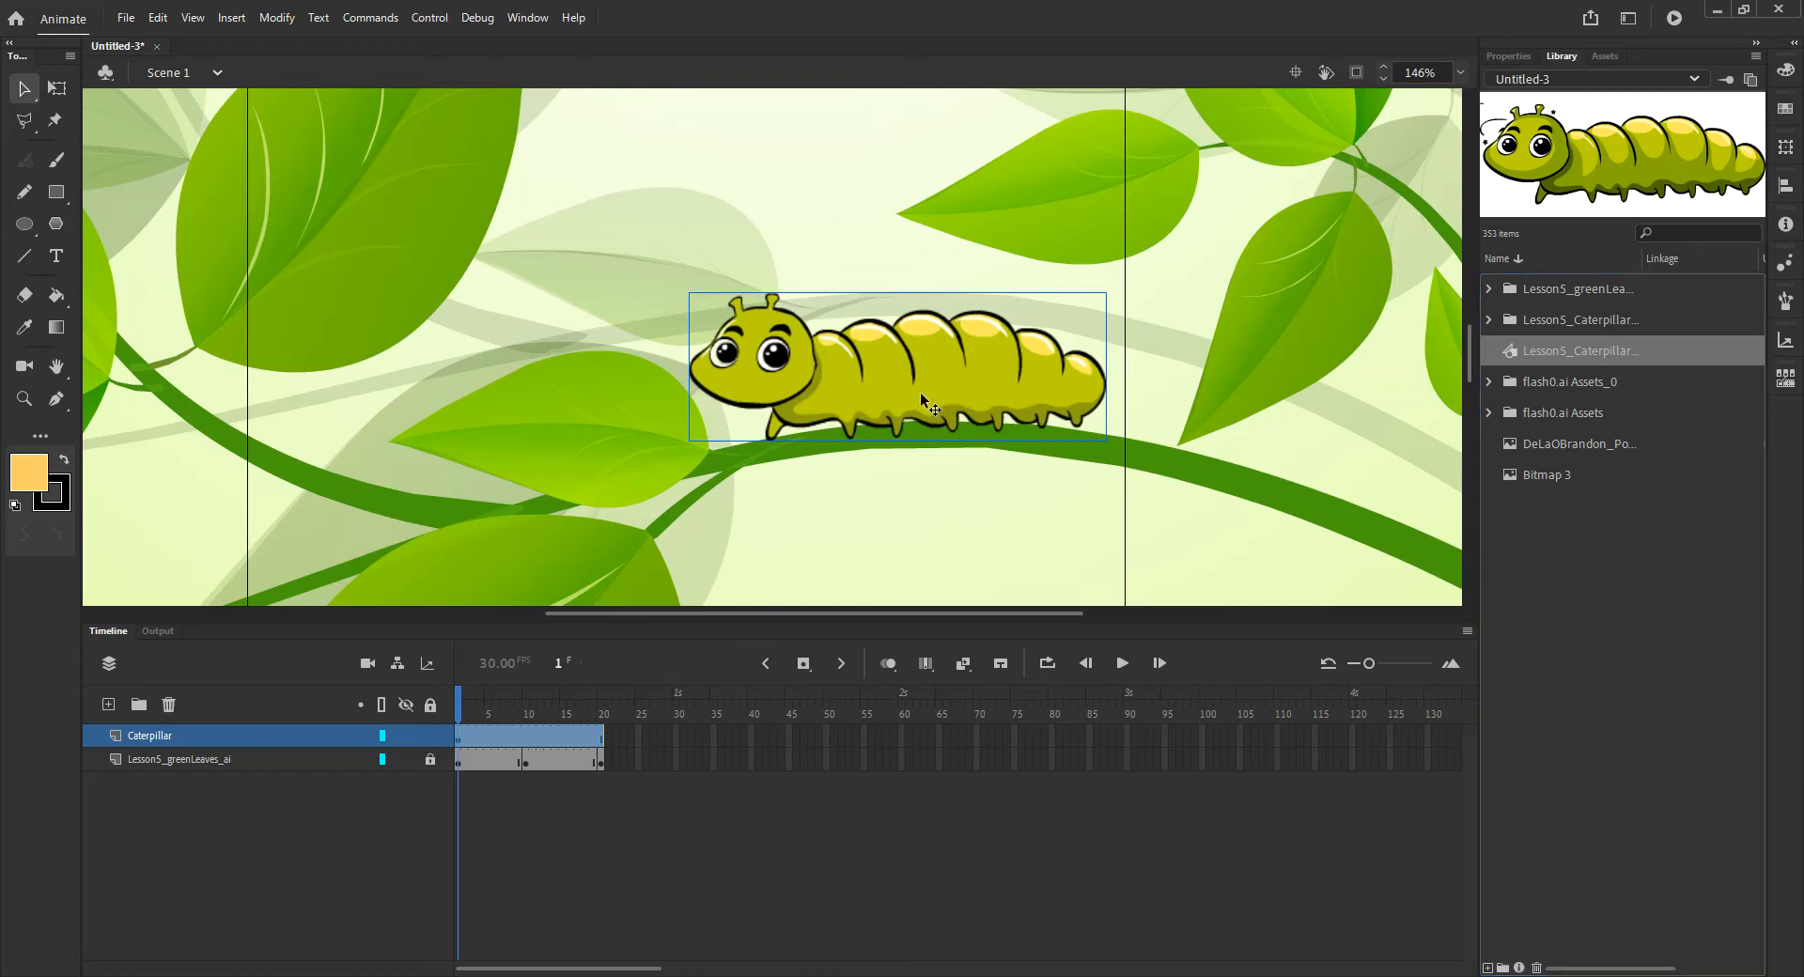
pyautogui.moveTo(921, 392); pyautogui.dragTo(793, 427)
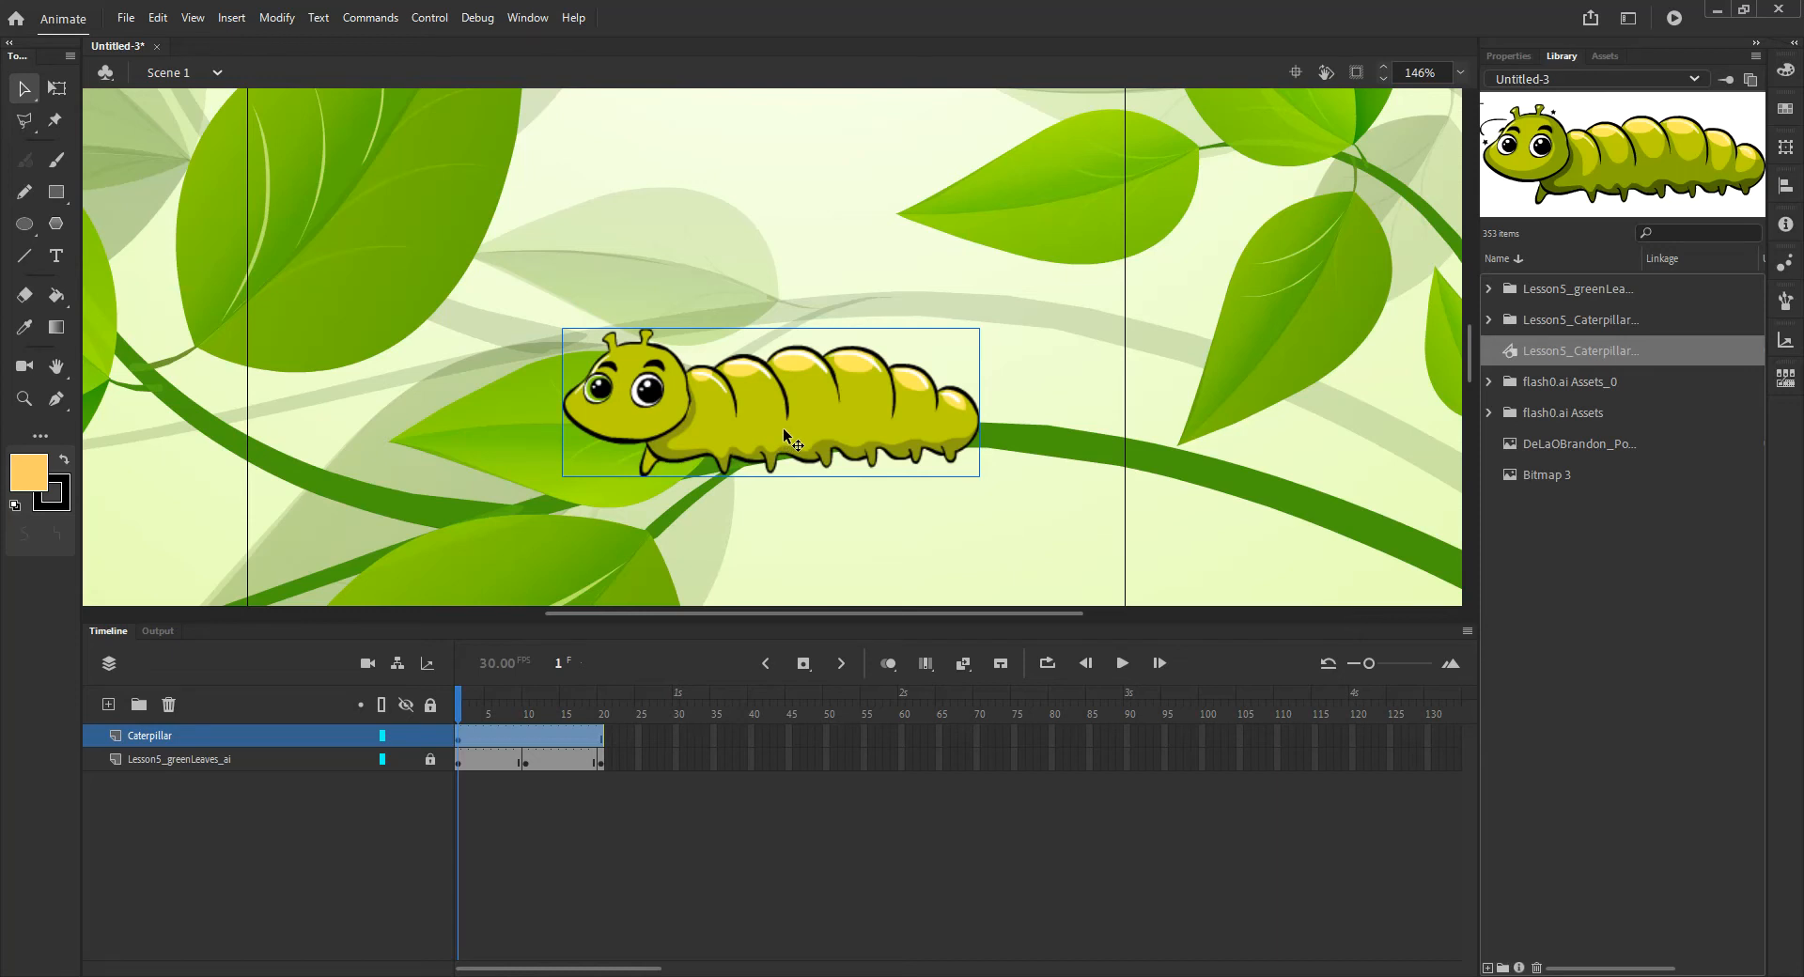
pyautogui.moveTo(802, 419); pyautogui.dragTo(926, 393)
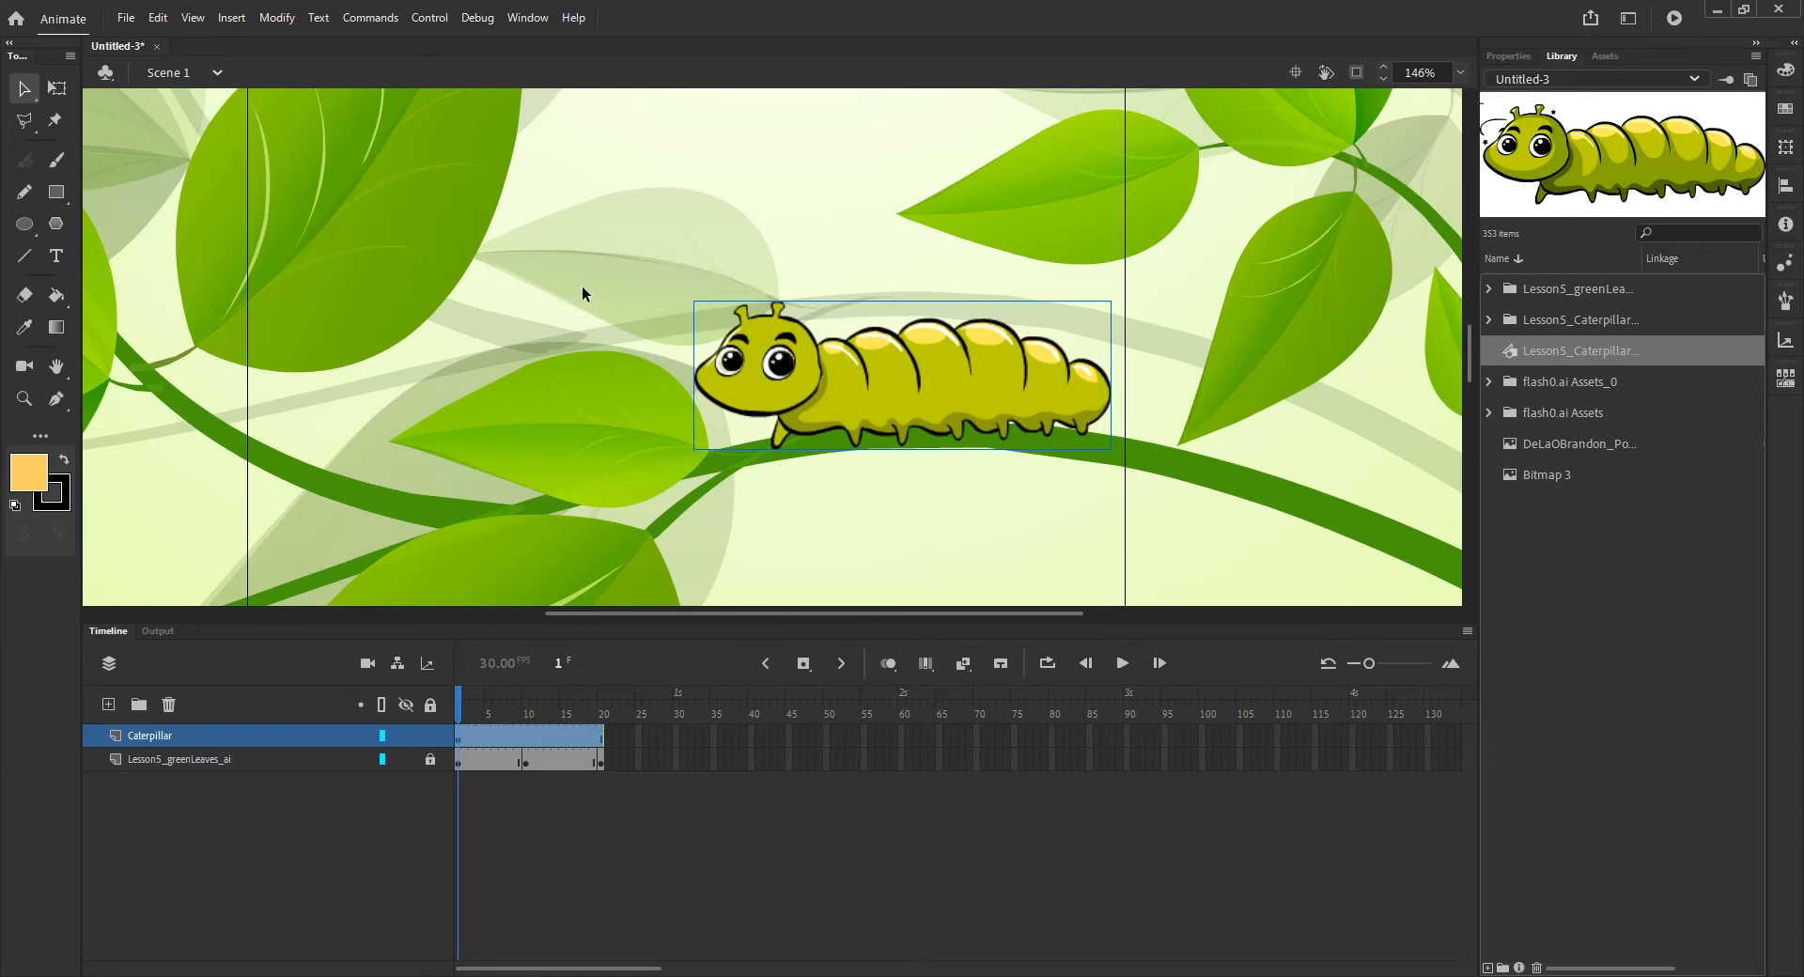
# Place six Asset Warp pins along the middle of the caterpillar's body, from the neck to the tail.
pyautogui.click(57, 121)
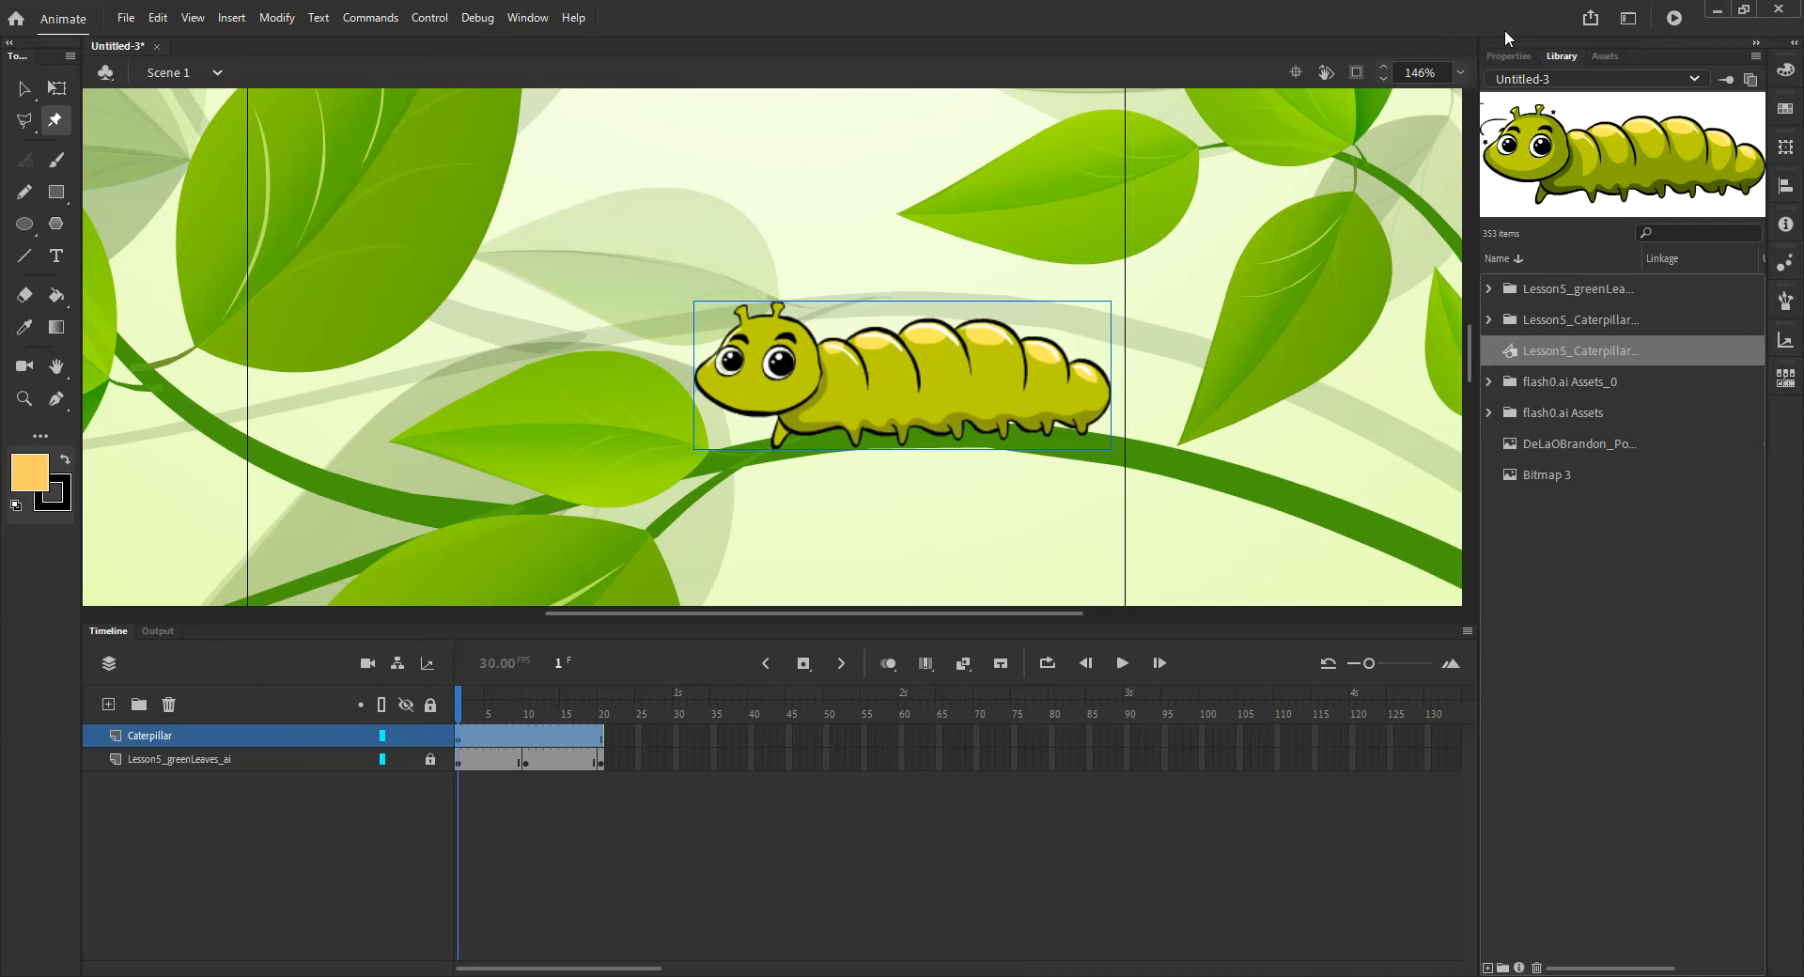
pyautogui.click(1514, 56)
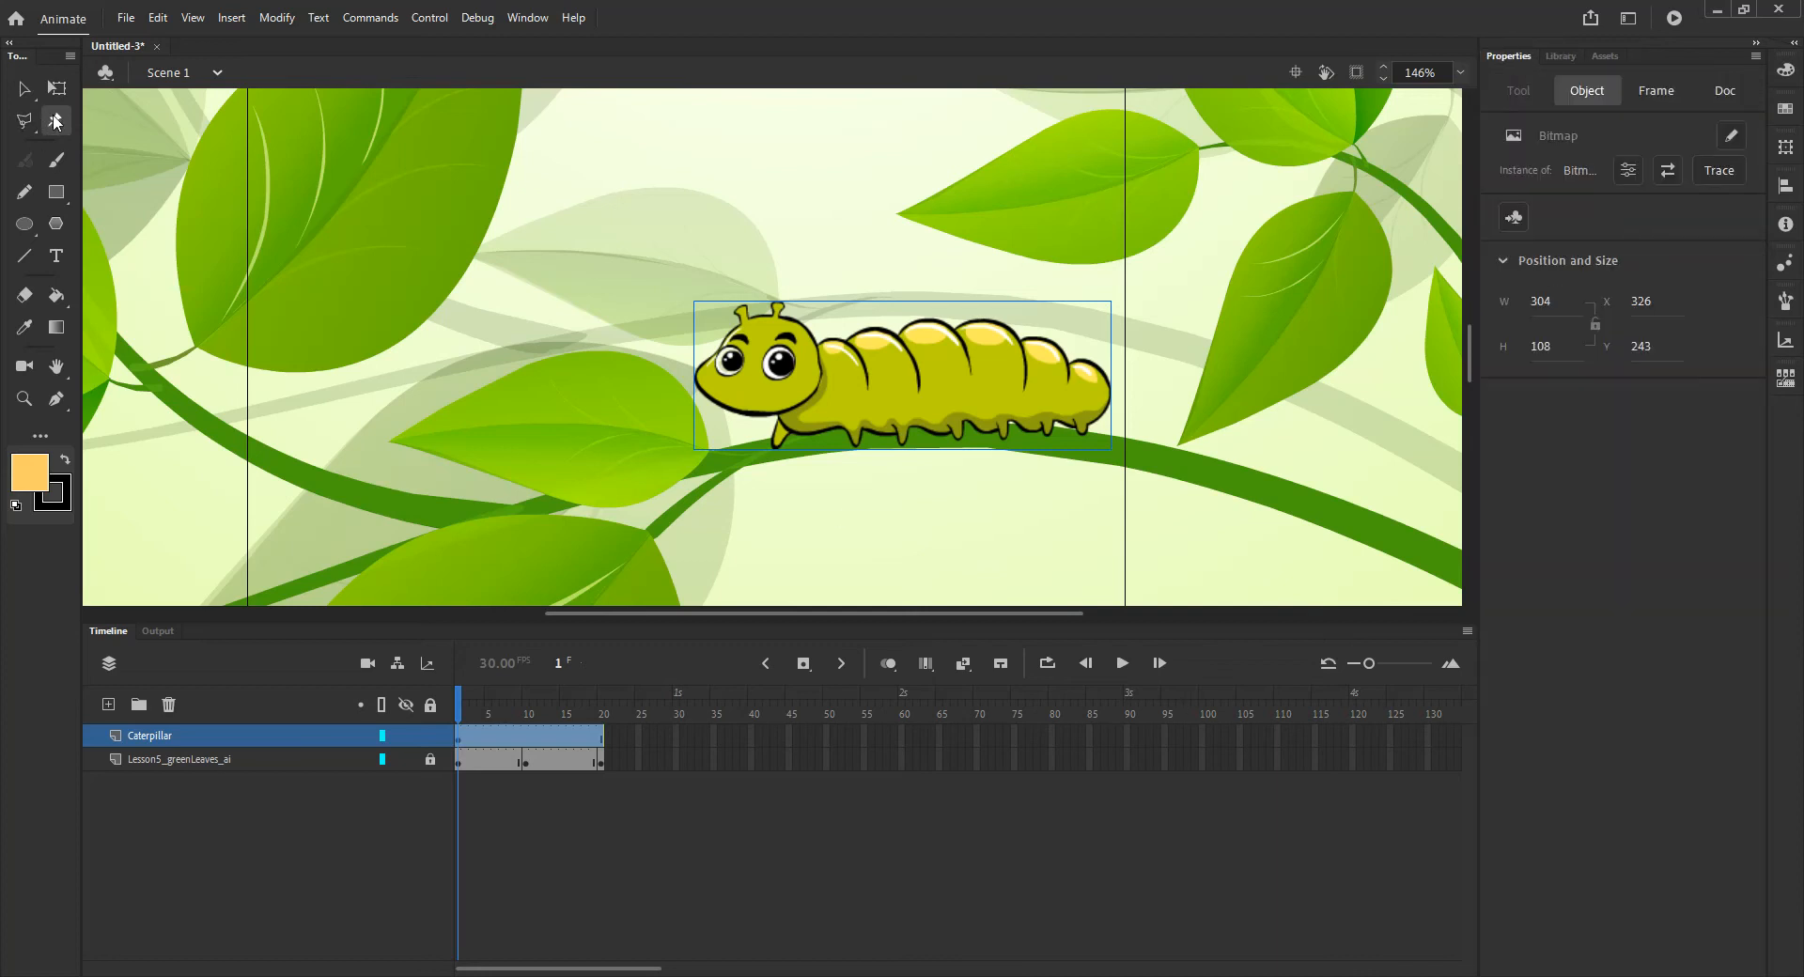
pyautogui.click(823, 379)
pyautogui.click(902, 375)
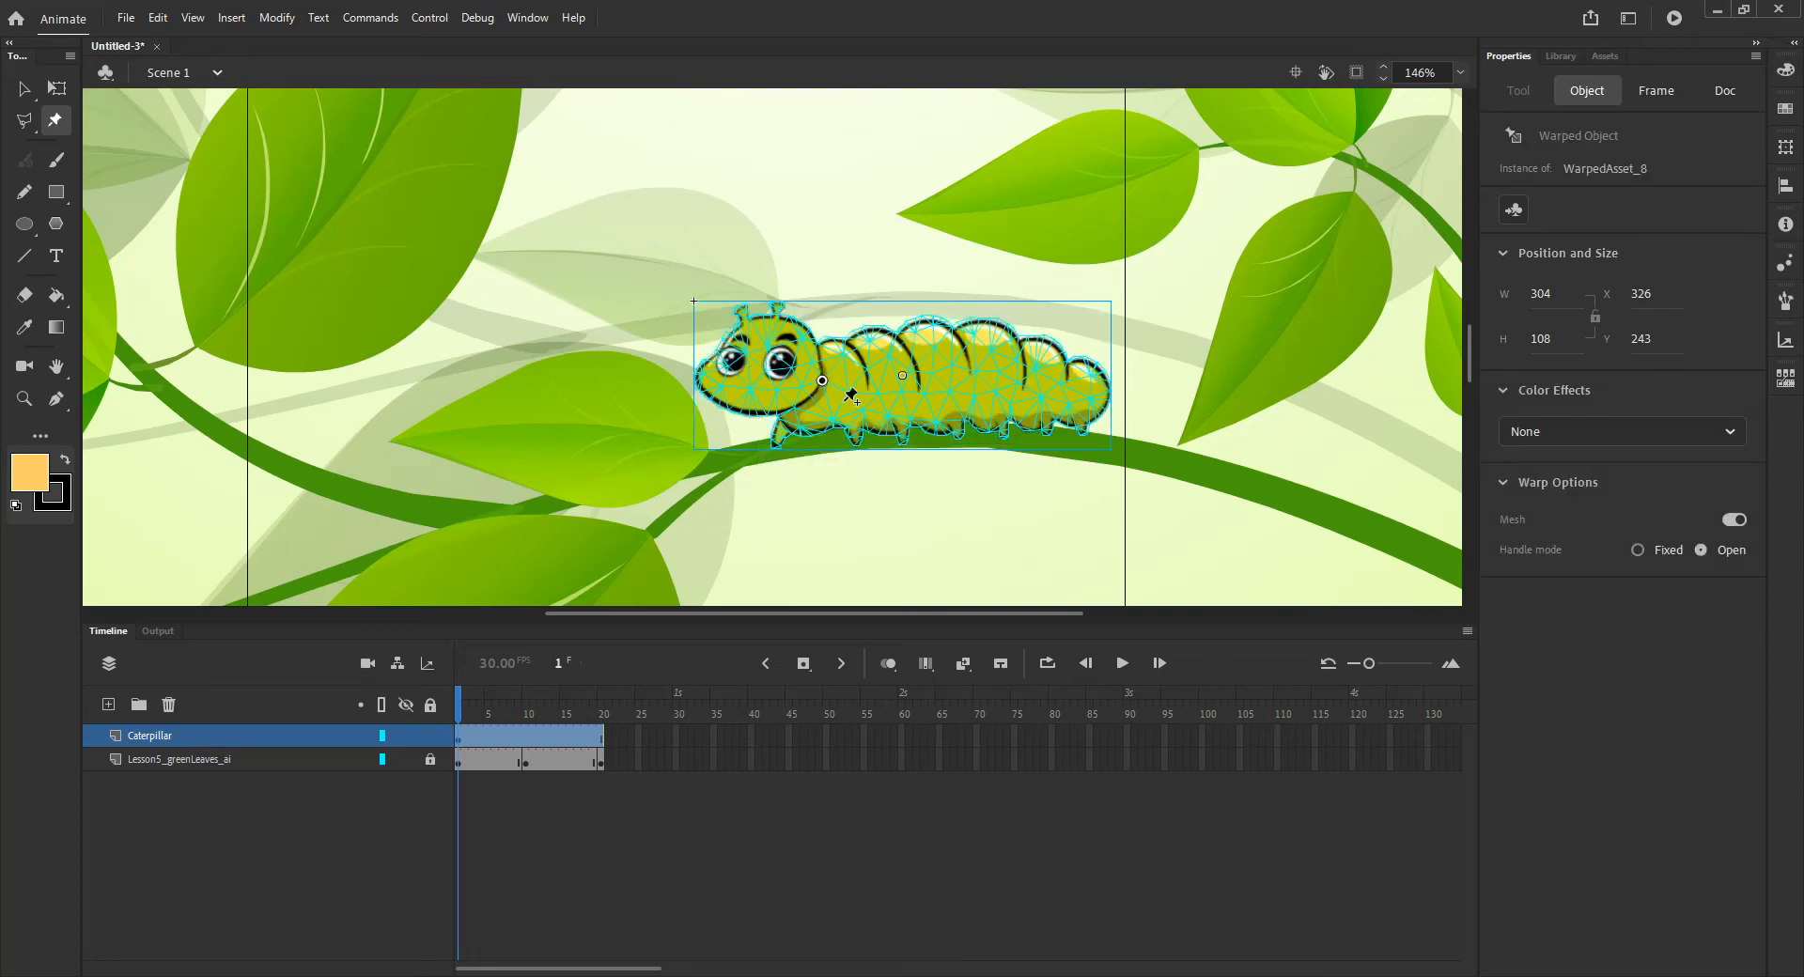
pyautogui.click(875, 381)
pyautogui.click(920, 377)
pyautogui.click(967, 379)
pyautogui.click(1019, 382)
pyautogui.click(1090, 396)
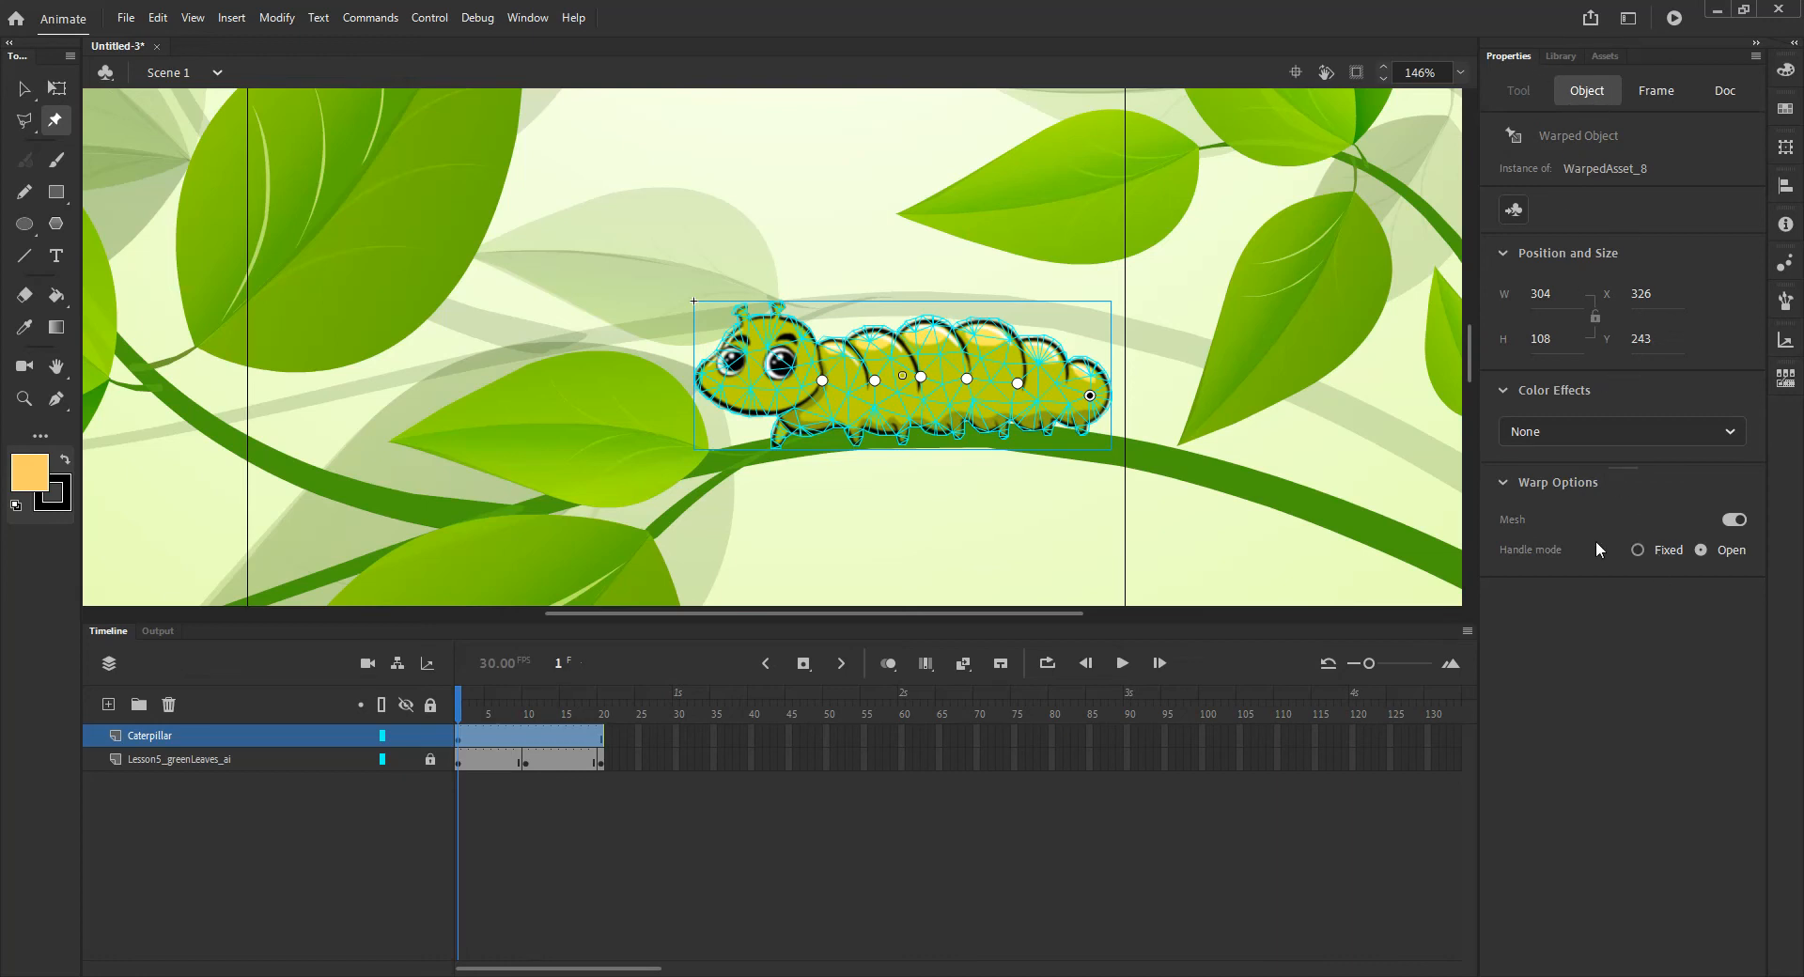
# Toggle the warp mesh display off and on, and set the neck pin's handle mode to Fixed.
pyautogui.click(1737, 519)
pyautogui.click(1737, 519)
pyautogui.click(823, 380)
pyautogui.click(1638, 551)
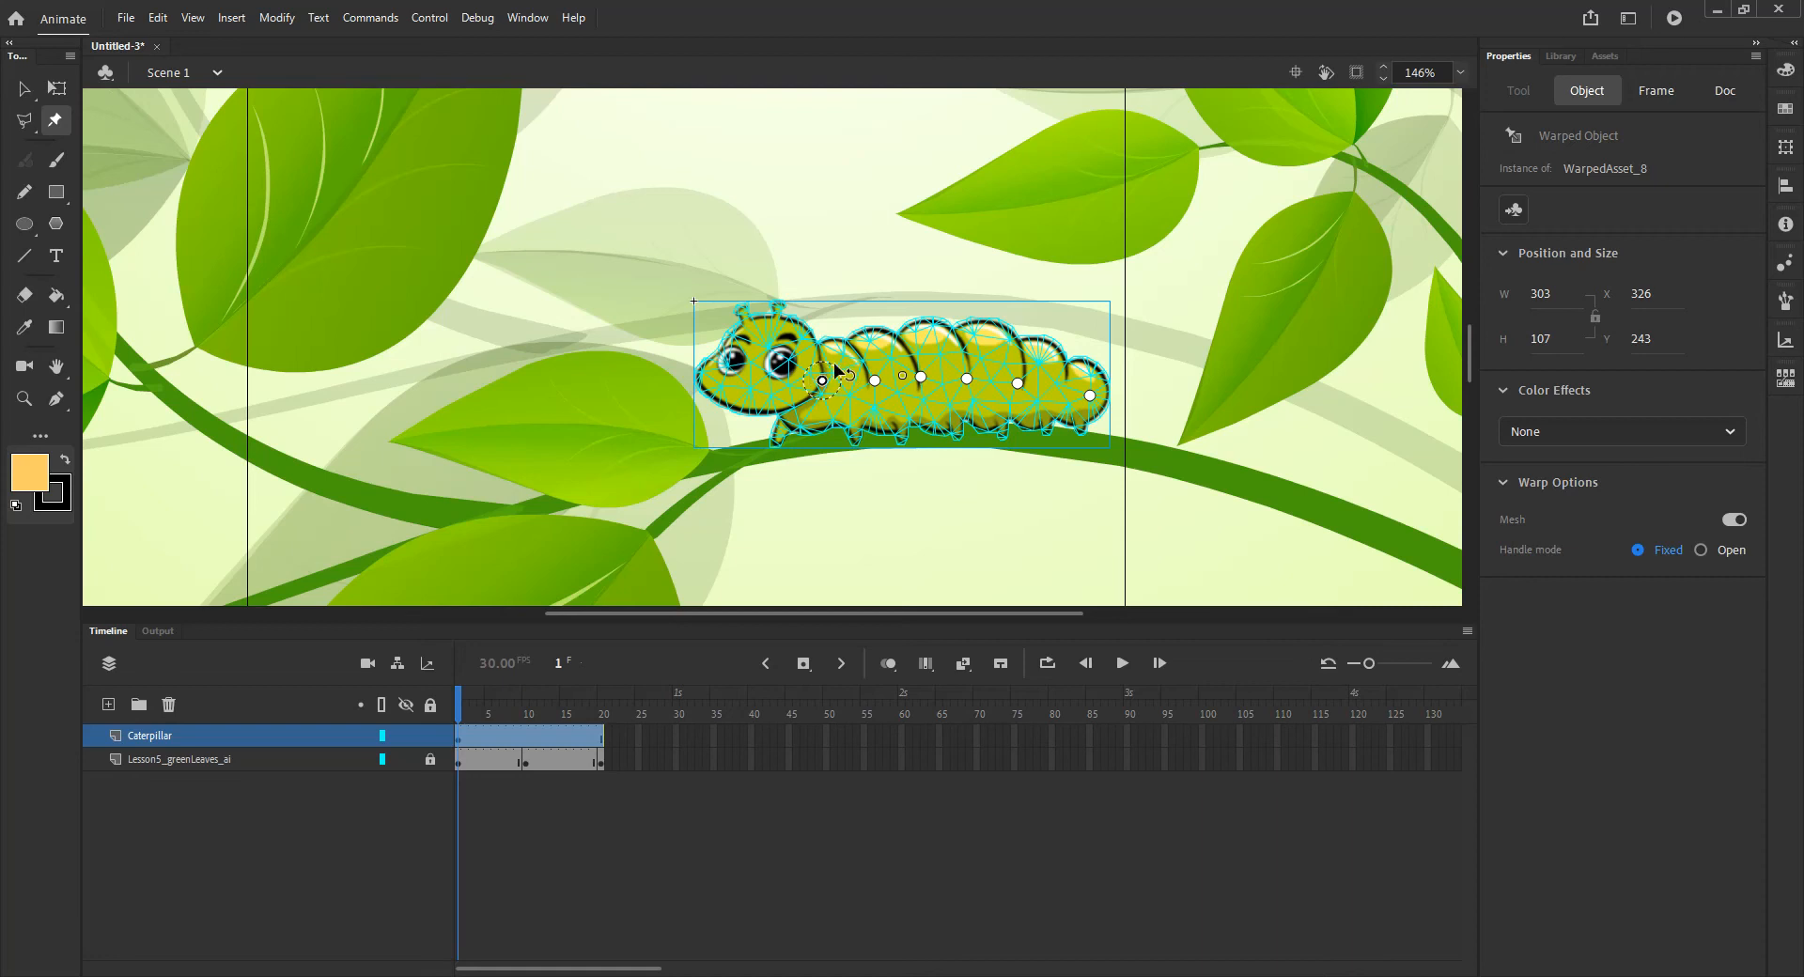
# Try rotating the head around the fixed neck pin twice, undoing each rotation.
pyautogui.moveTo(834, 369)
pyautogui.mouseDown()
pyautogui.moveTo(831, 345)
pyautogui.moveTo(845, 377)
pyautogui.mouseUp()
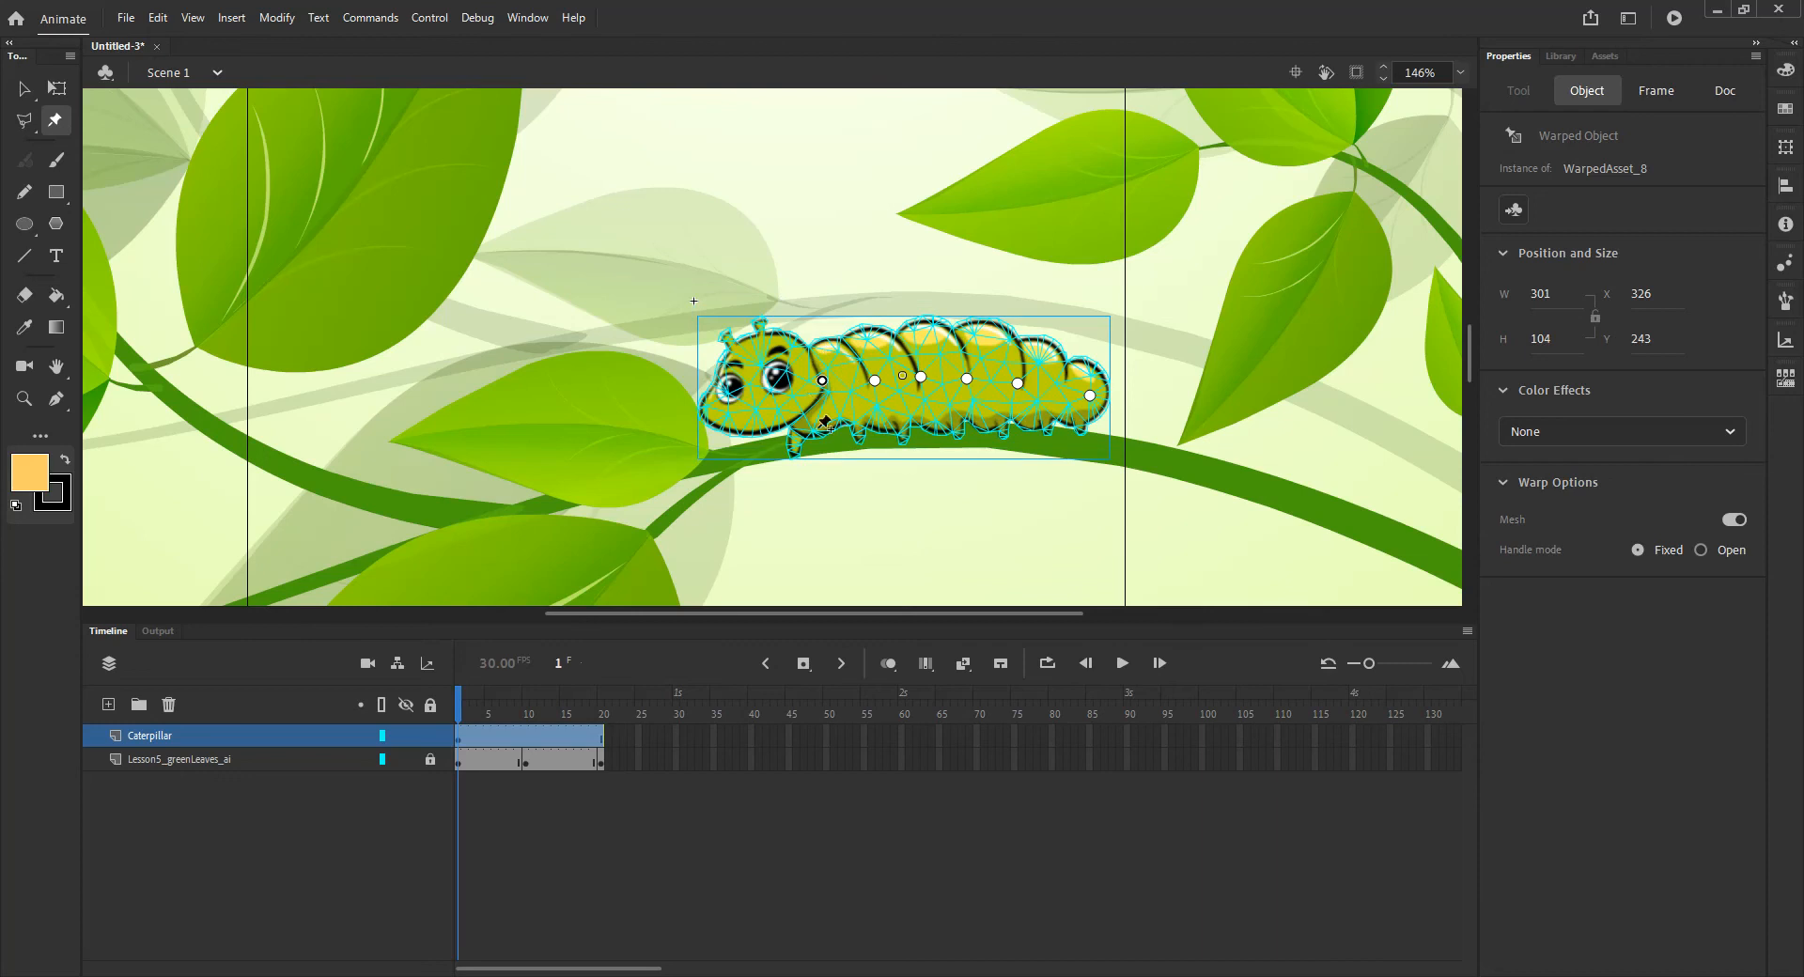
pyautogui.hotkey('ctrl', 'z')
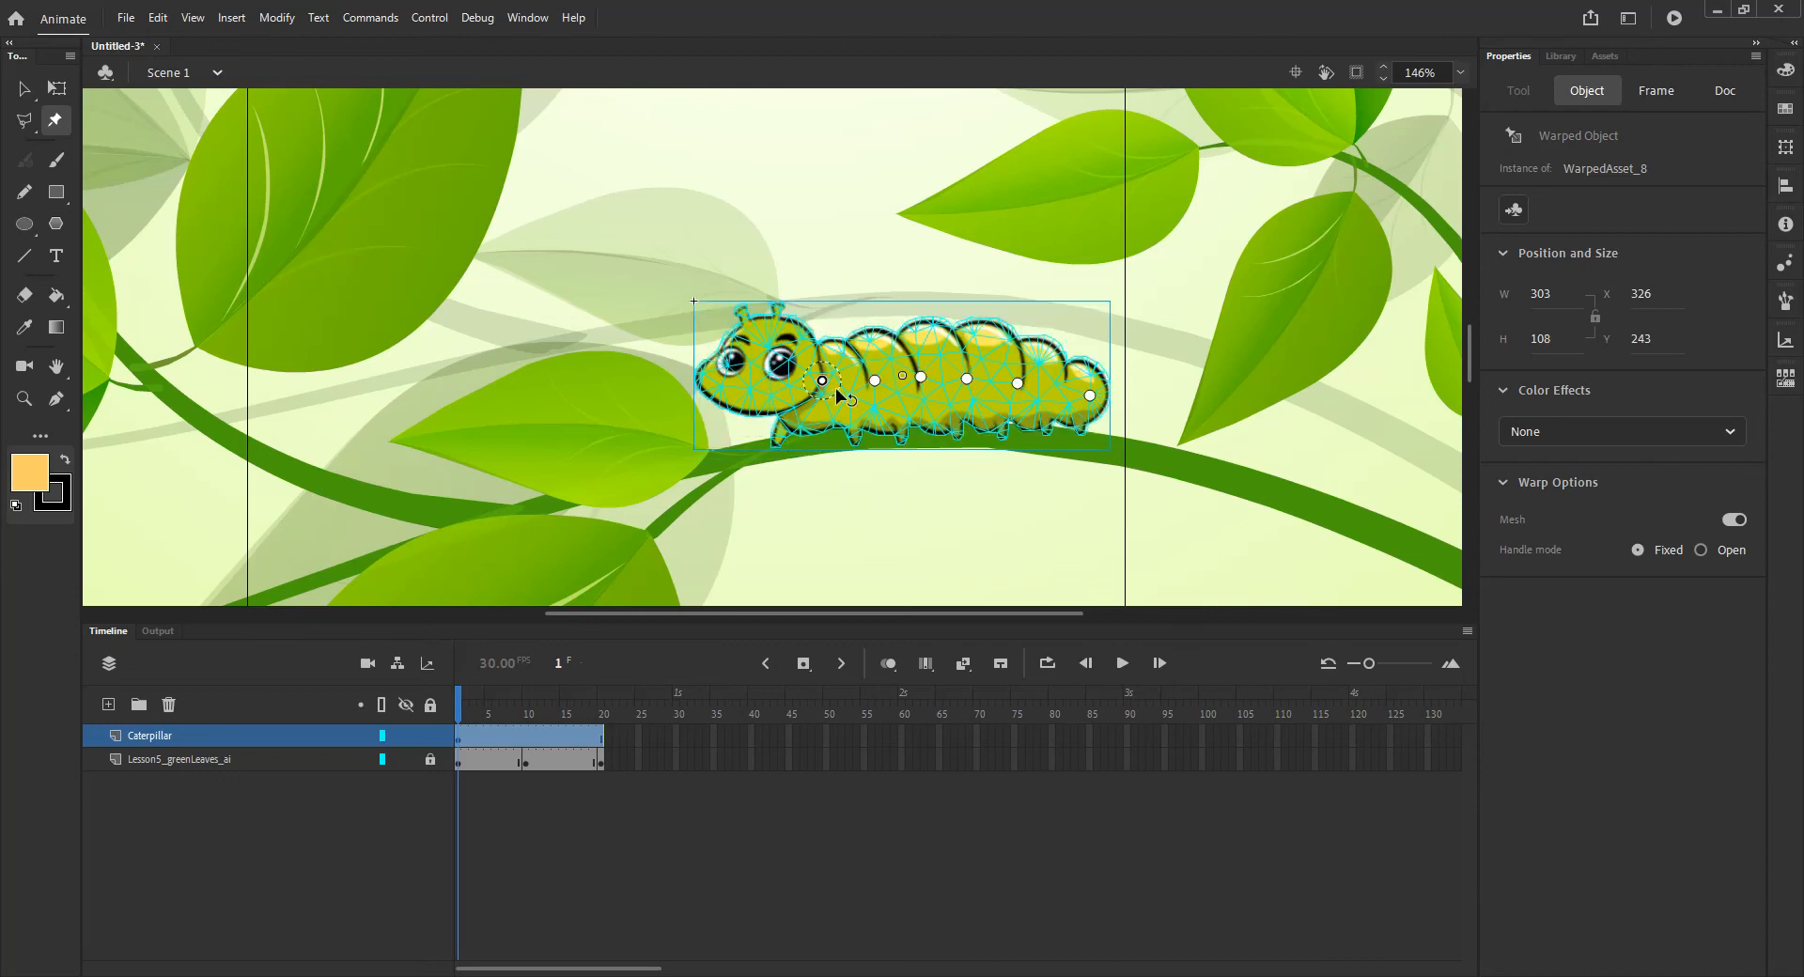
pyautogui.moveTo(838, 381)
pyautogui.mouseDown()
pyautogui.moveTo(844, 363)
pyautogui.moveTo(841, 395)
pyautogui.mouseUp()
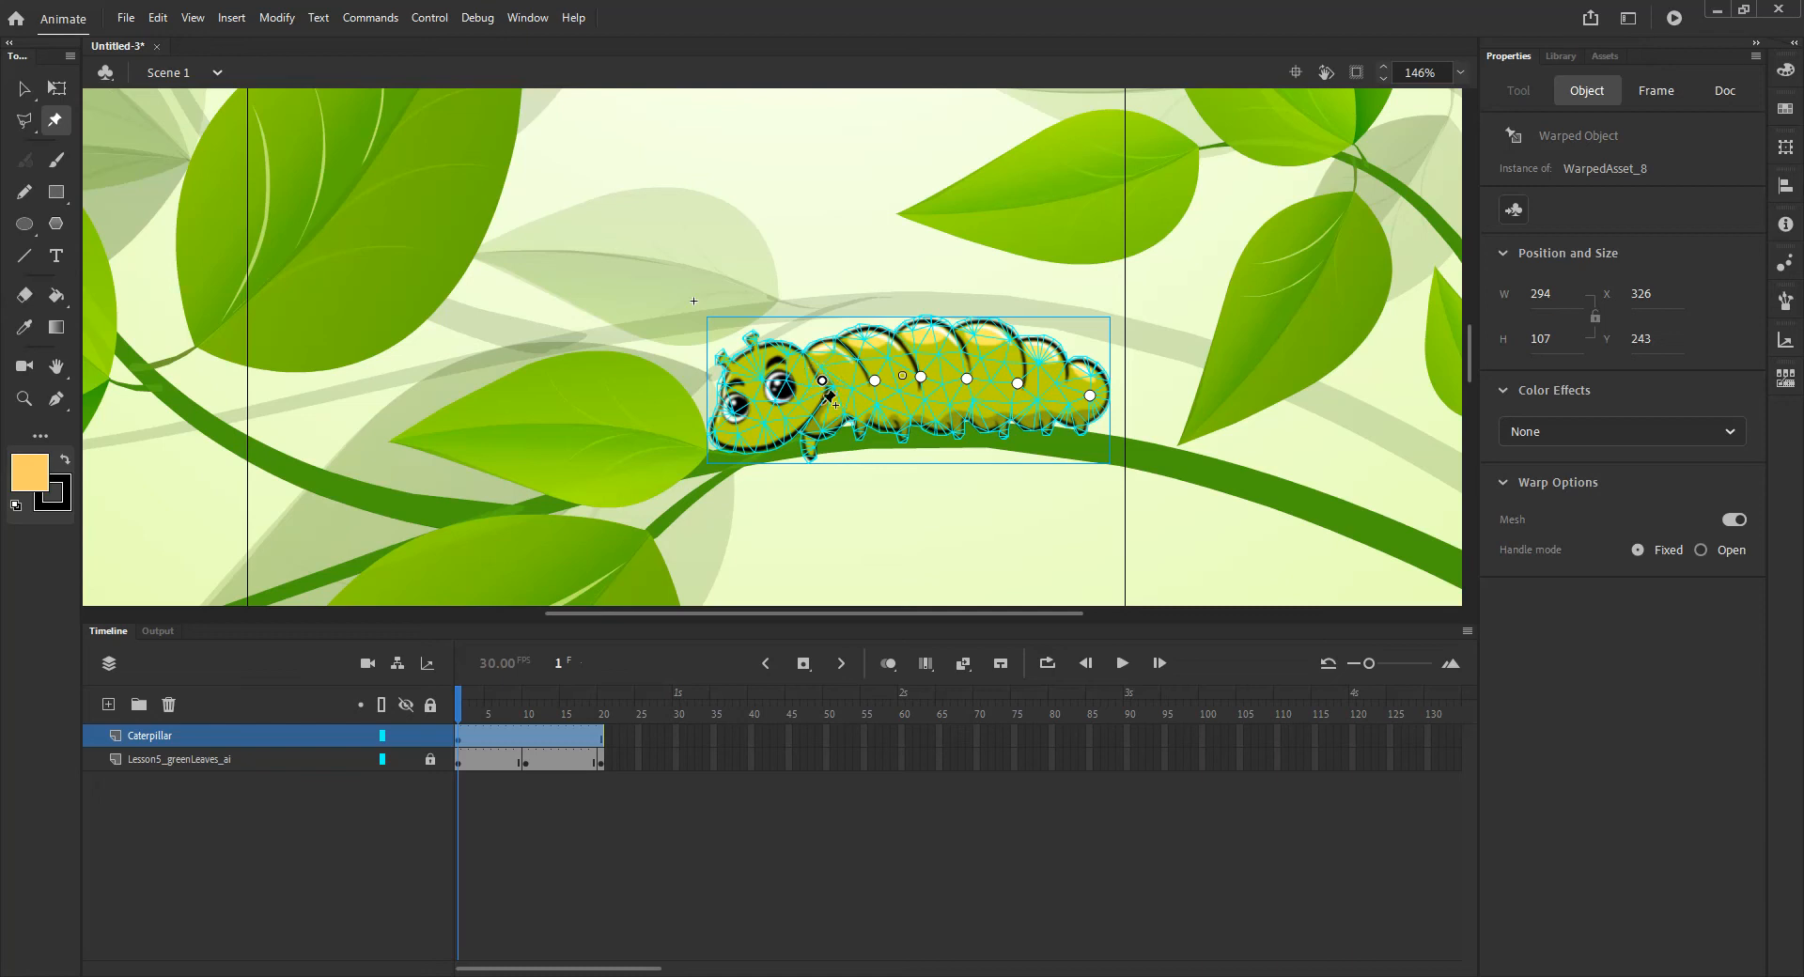
pyautogui.hotkey('ctrl', 'z')
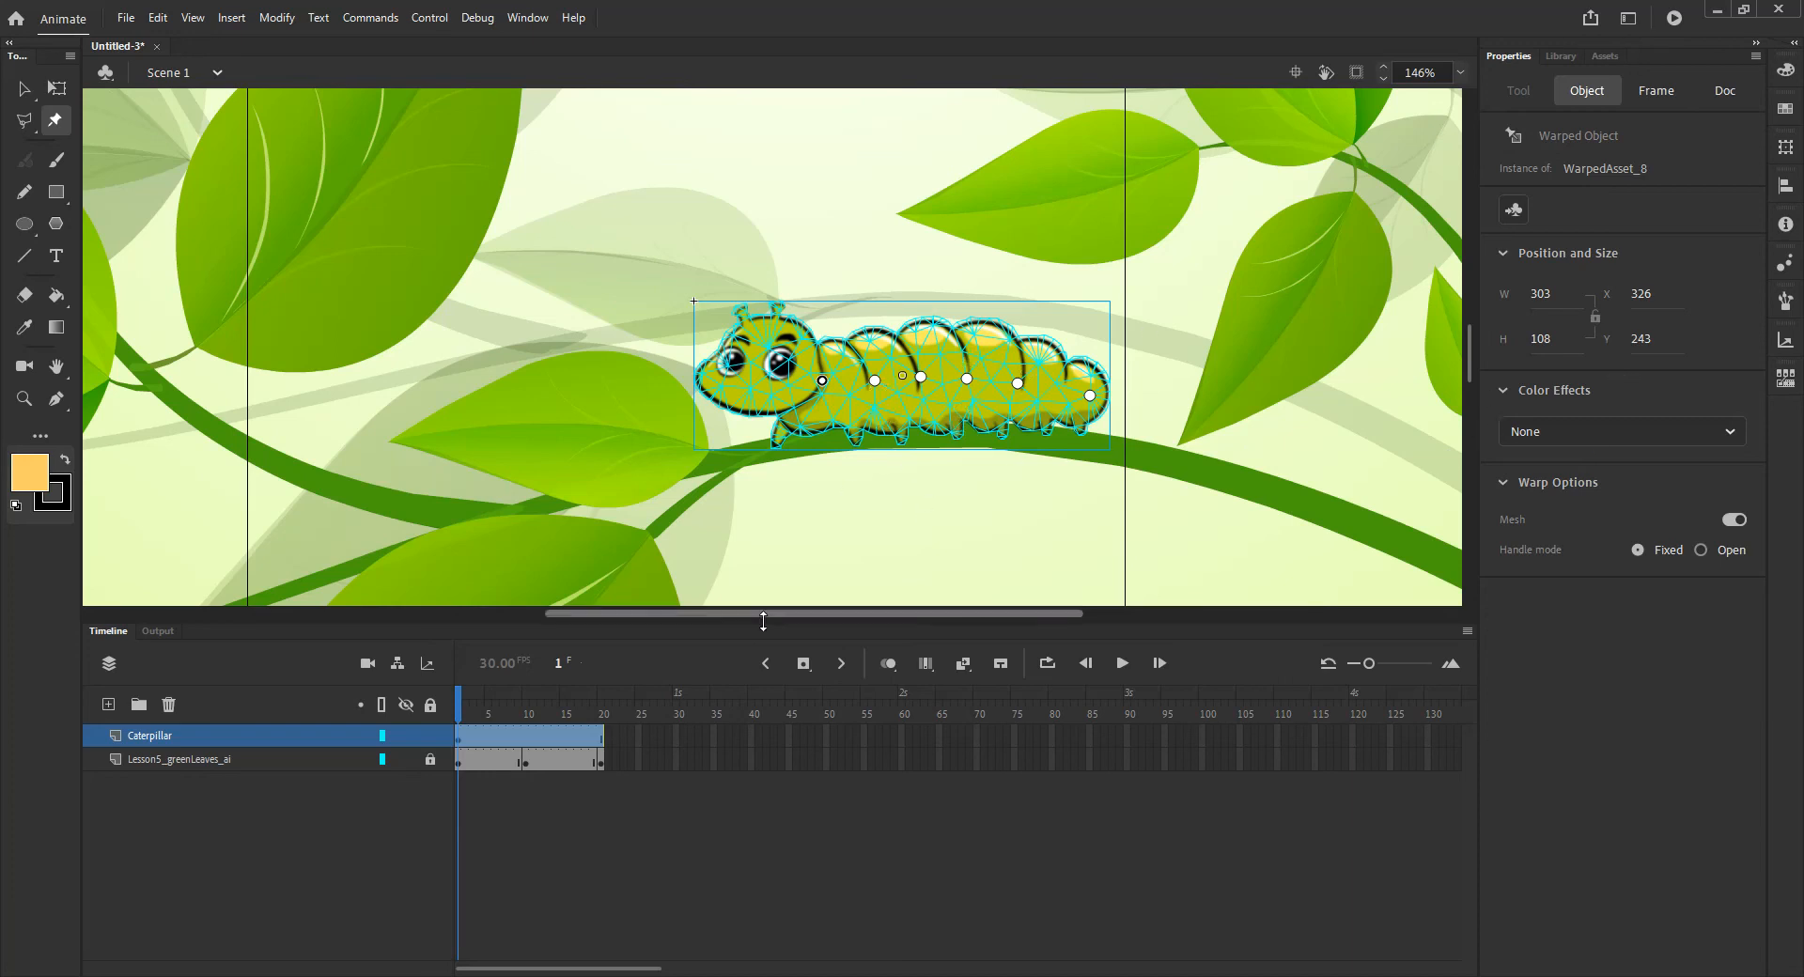
# Insert a keyframe at frame 10 on the Caterpillar layer and arch the body by raising the middle pin, drawing in the tail and adjusting the front pins.
pyautogui.click(524, 735)
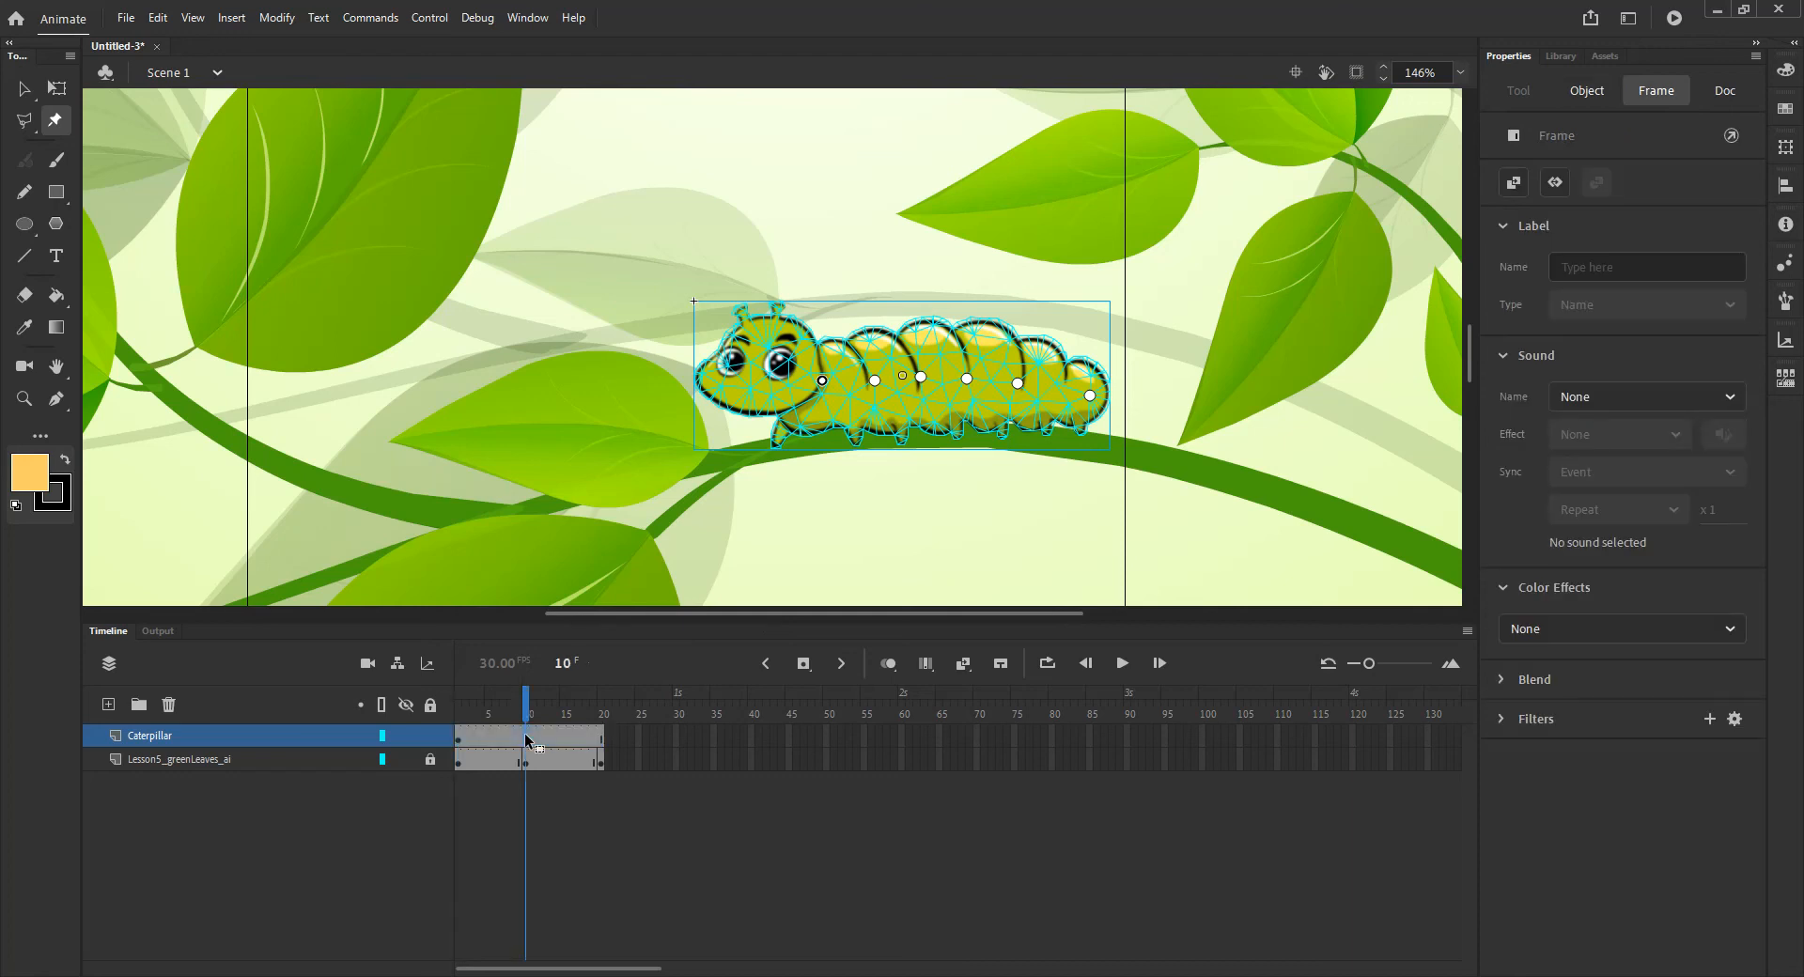
pyautogui.press('F6')
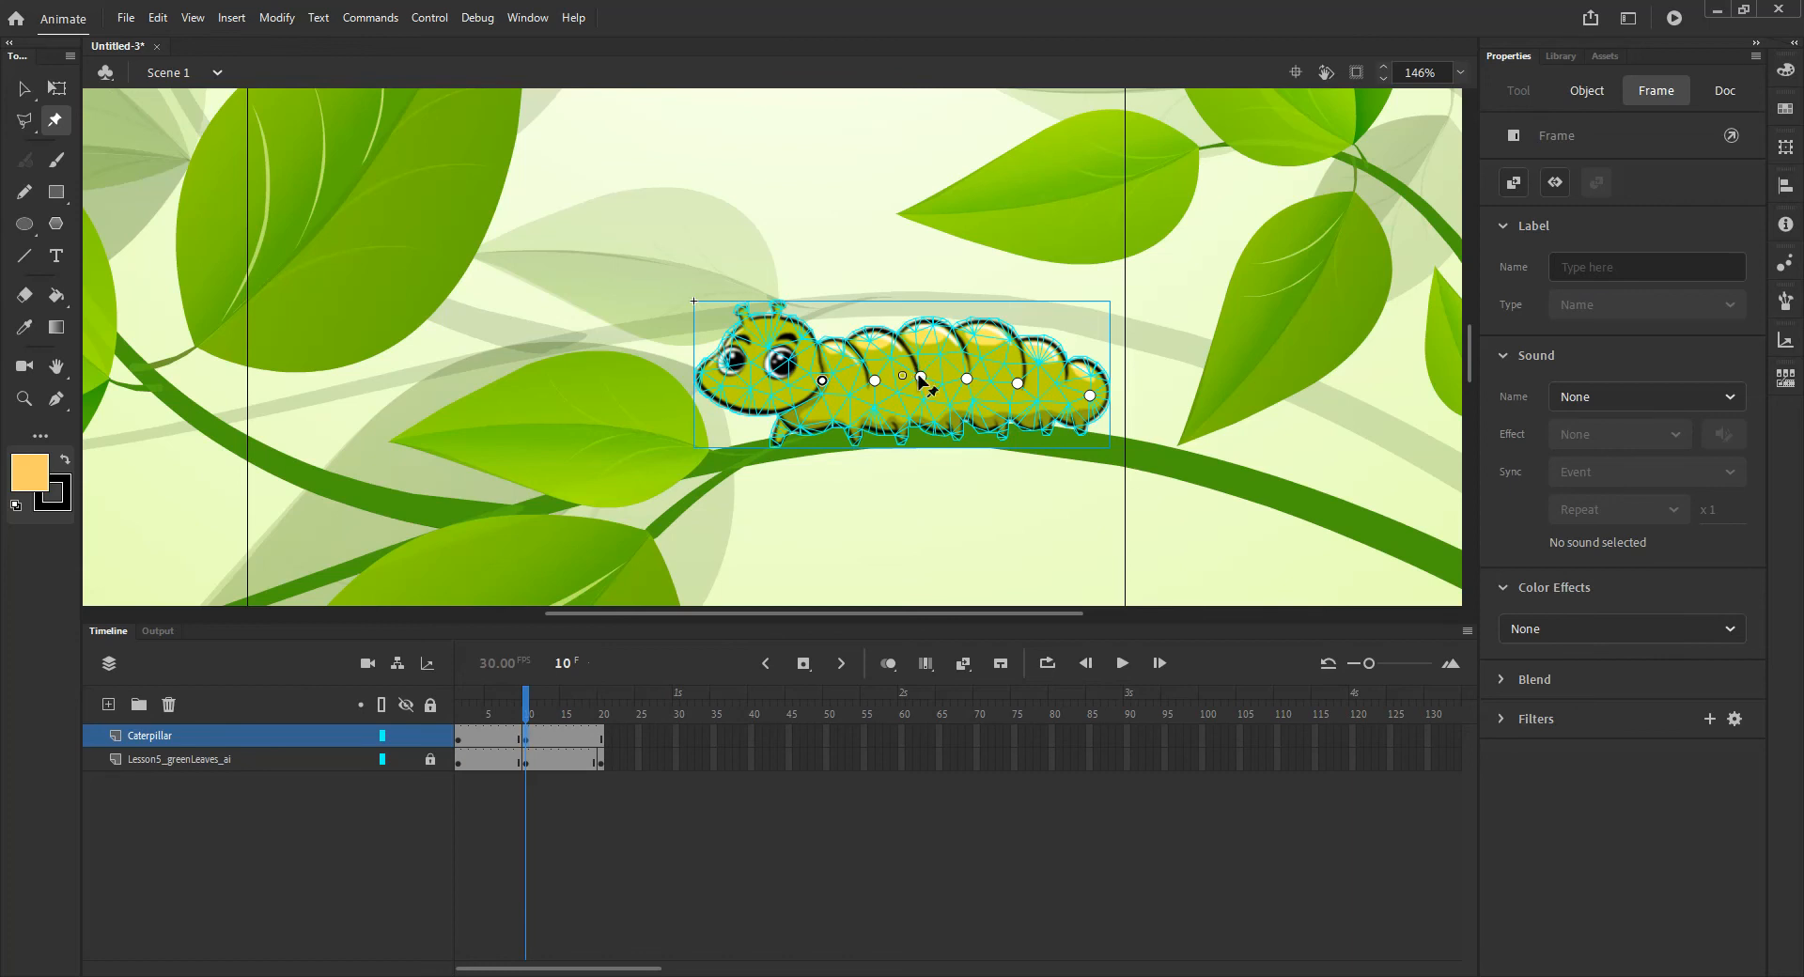
pyautogui.moveTo(920, 377); pyautogui.dragTo(922, 315)
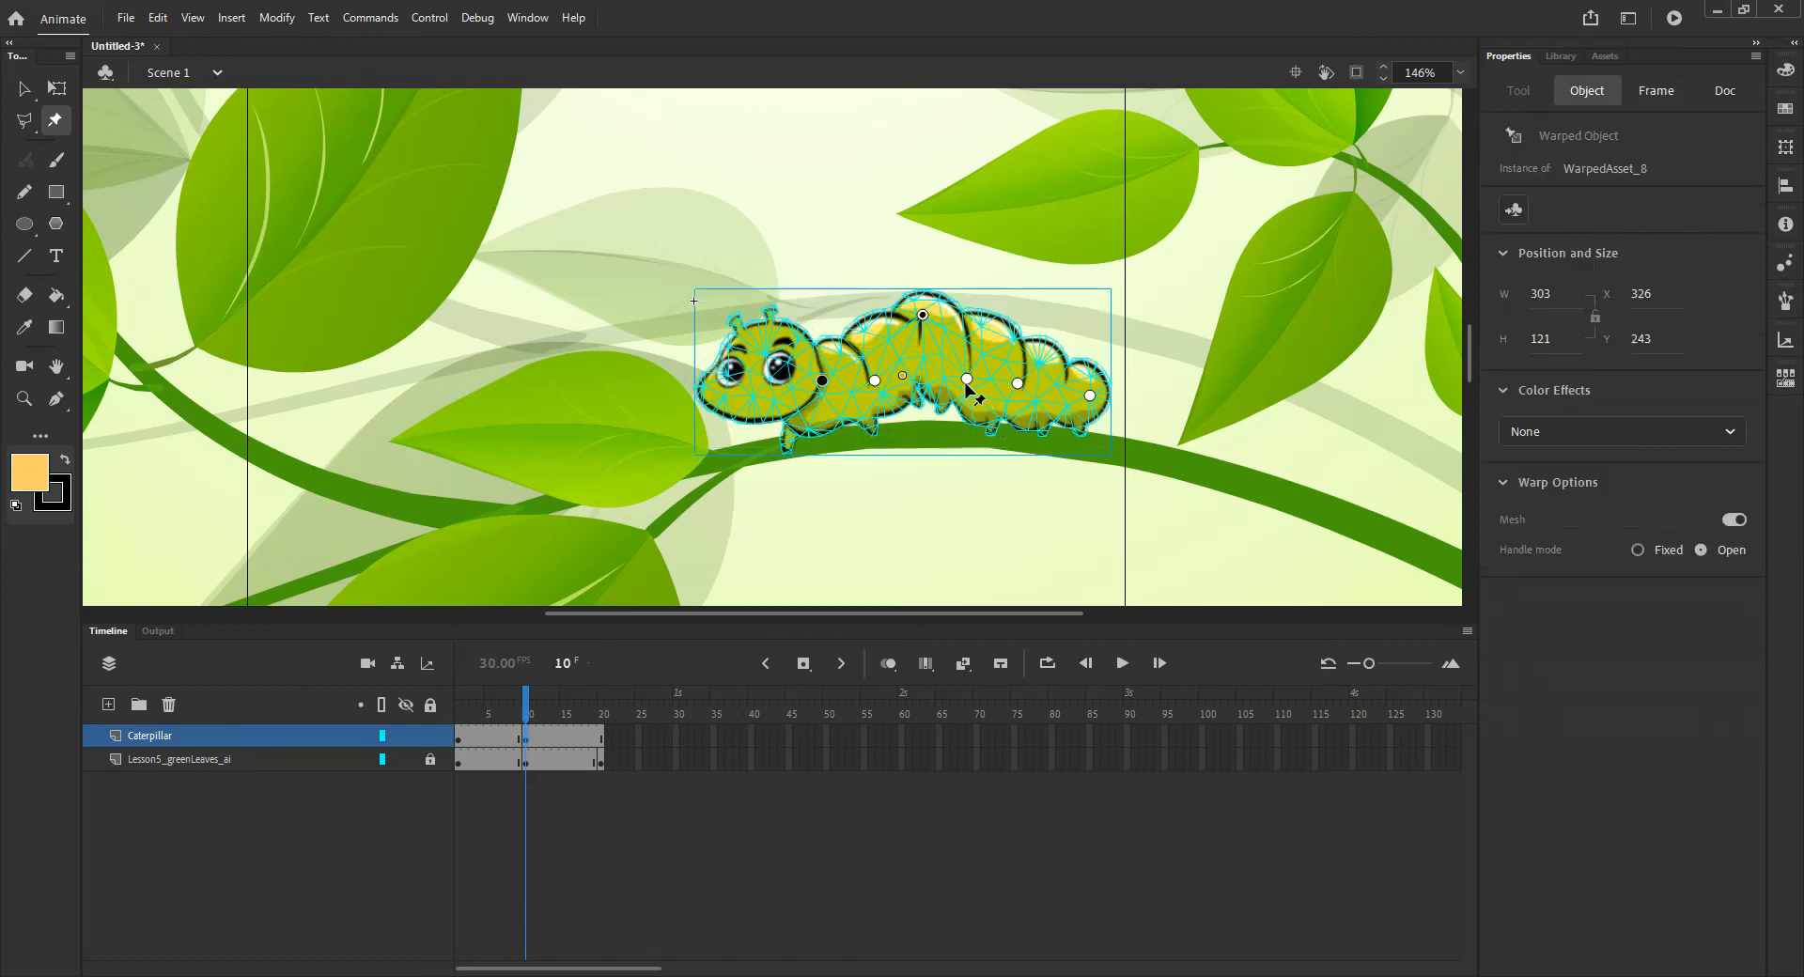
pyautogui.moveTo(967, 380); pyautogui.dragTo(1053, 397)
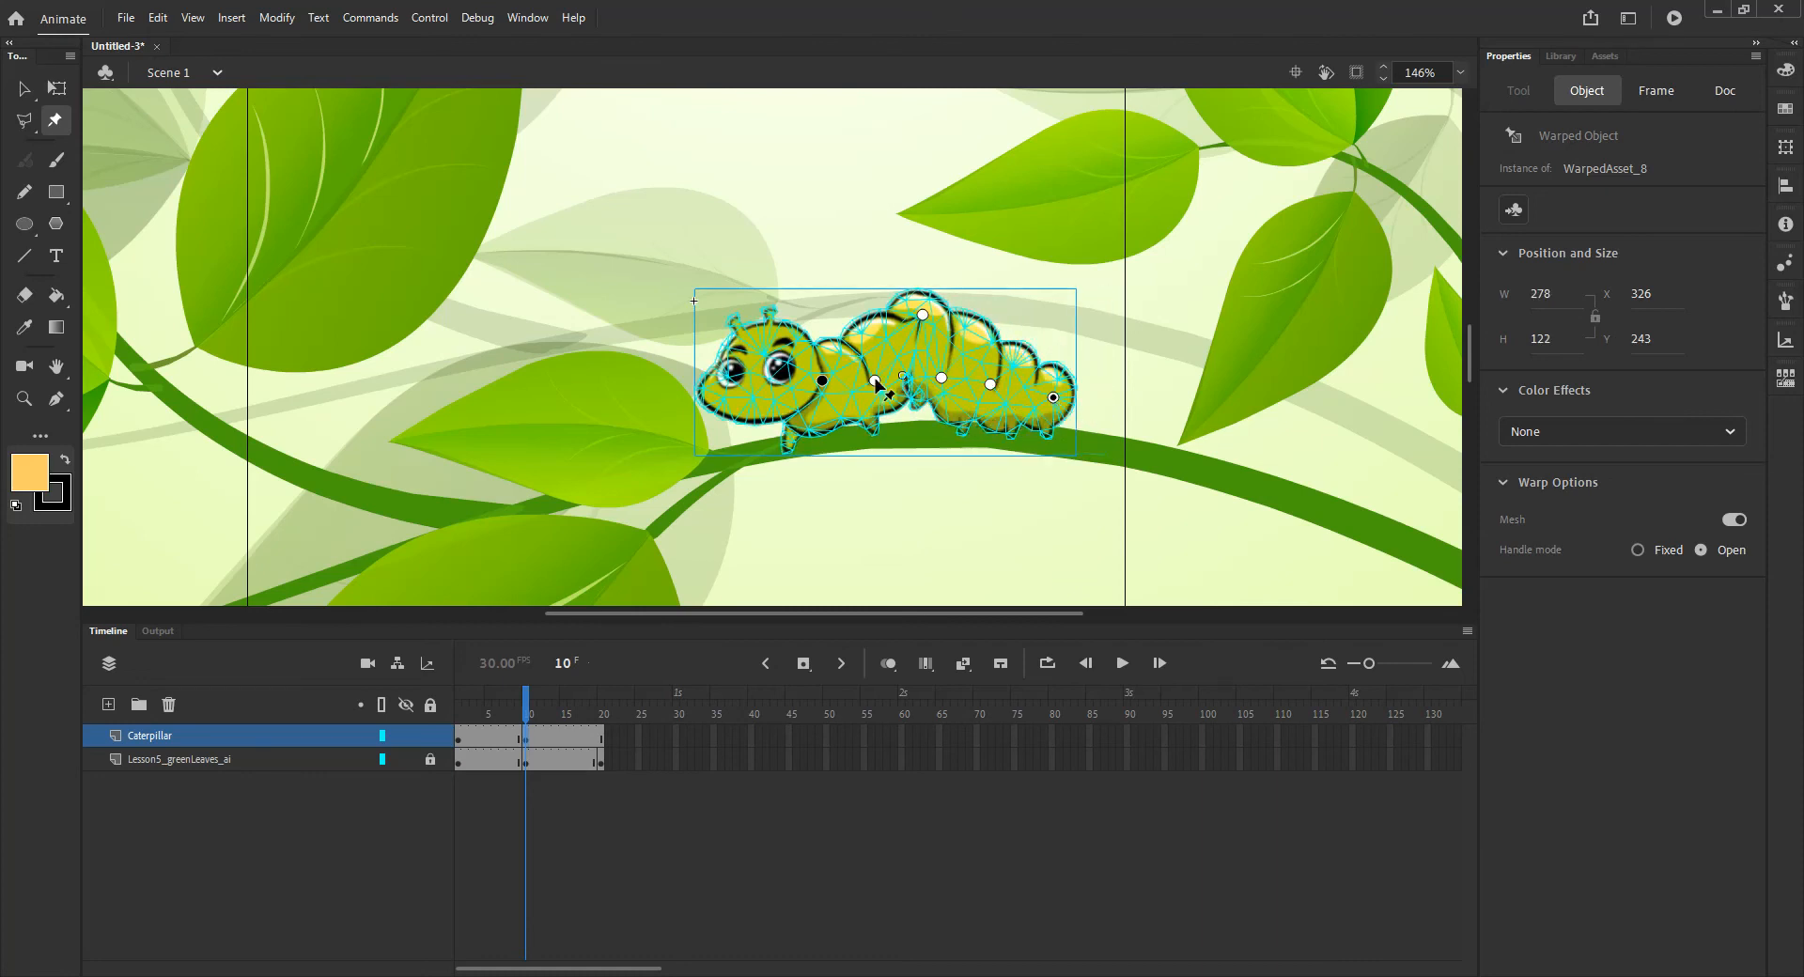
pyautogui.moveTo(876, 381); pyautogui.dragTo(829, 445)
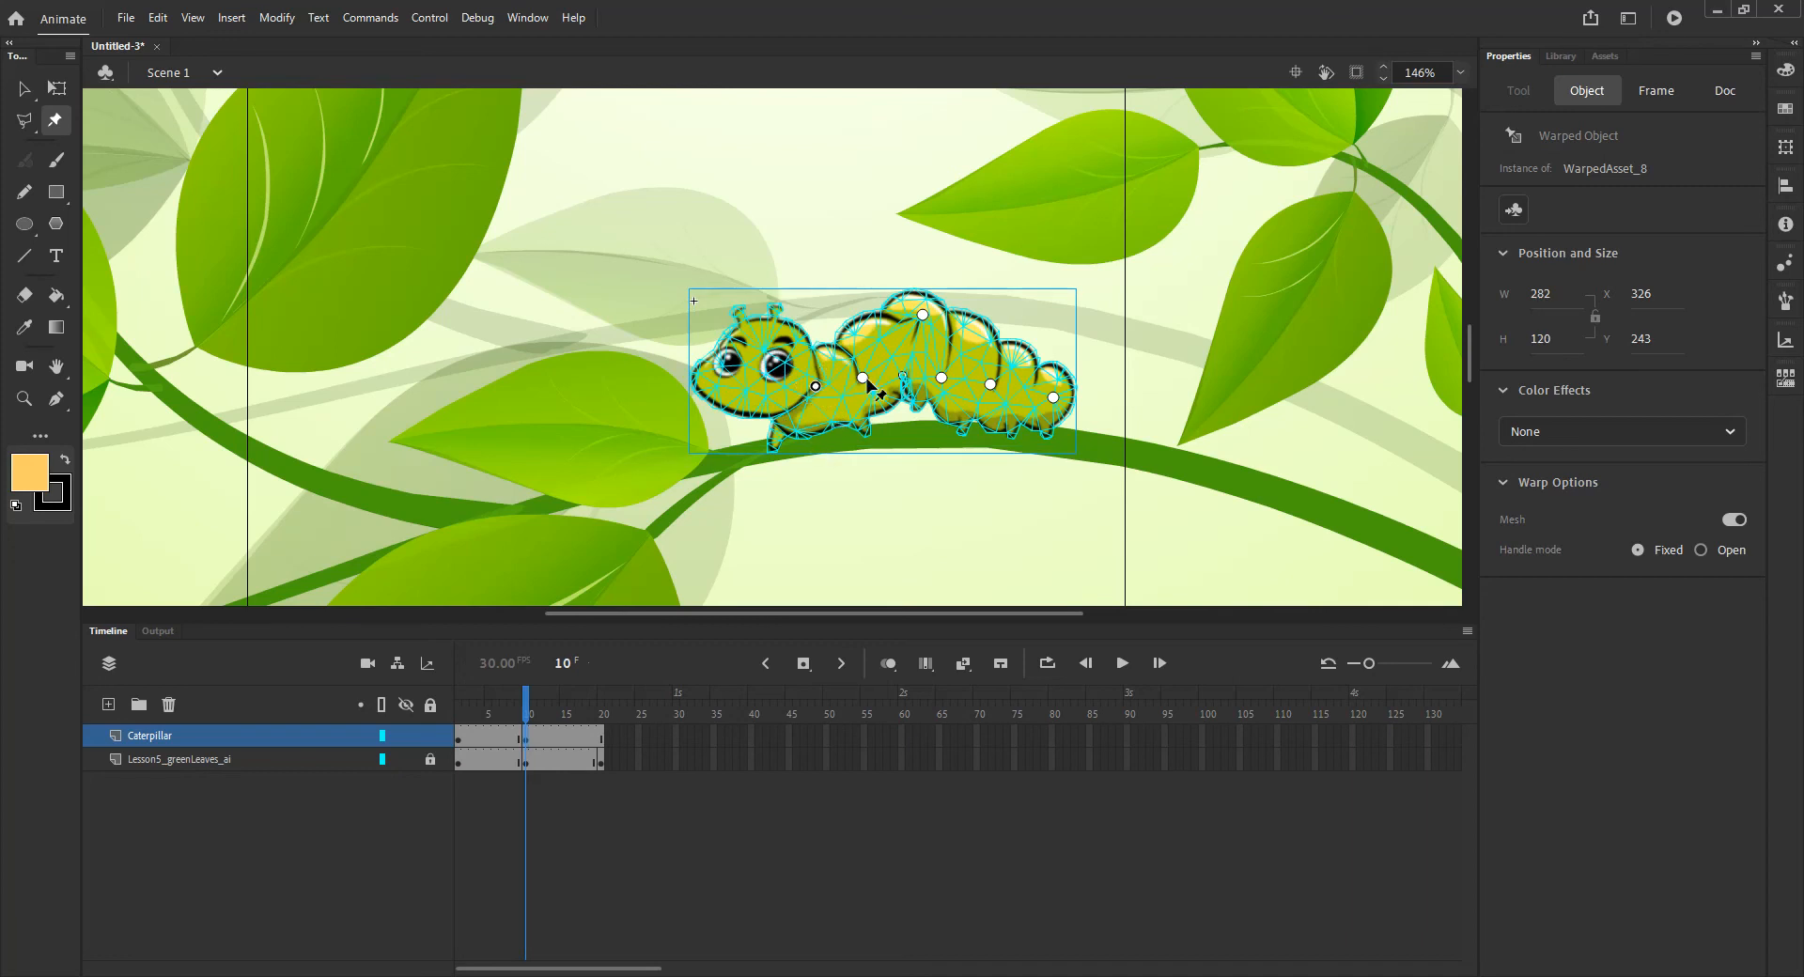
# Refine the arched pose at frame 10 by raising the middle pin and the pins on either side of it into a smoother hump.
pyautogui.moveTo(923, 315); pyautogui.dragTo(911, 312)
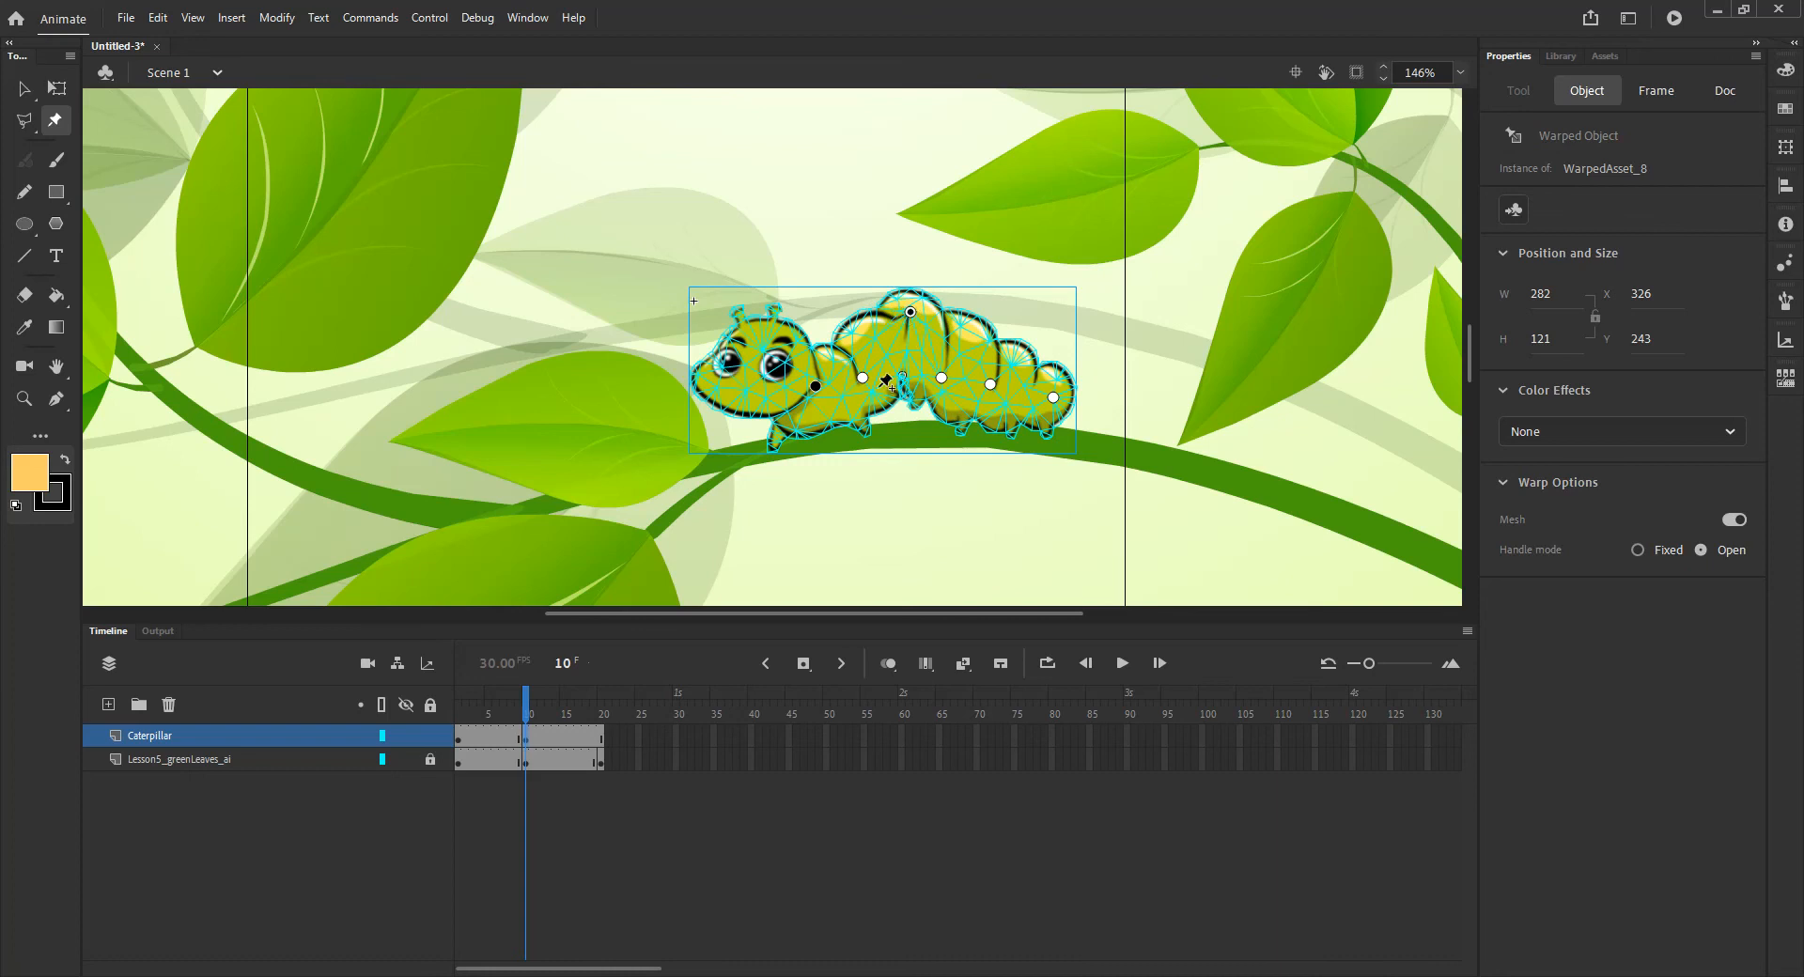
pyautogui.moveTo(863, 378); pyautogui.dragTo(872, 367)
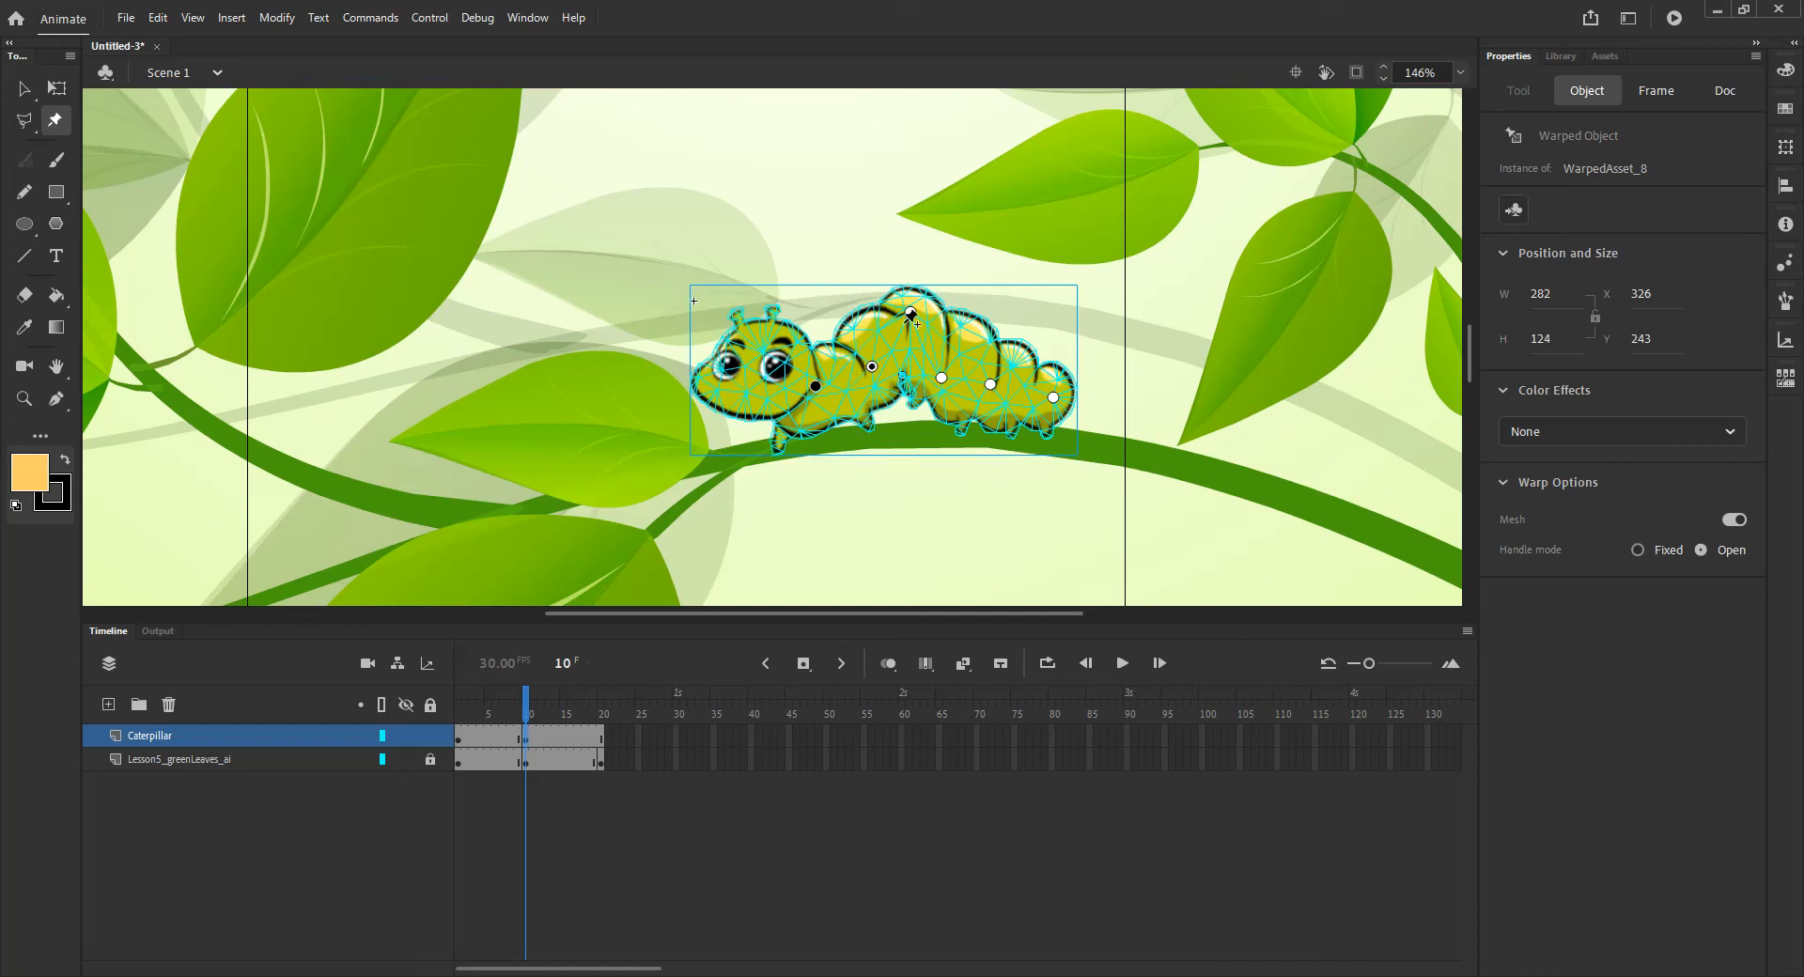
pyautogui.moveTo(872, 367); pyautogui.dragTo(875, 361)
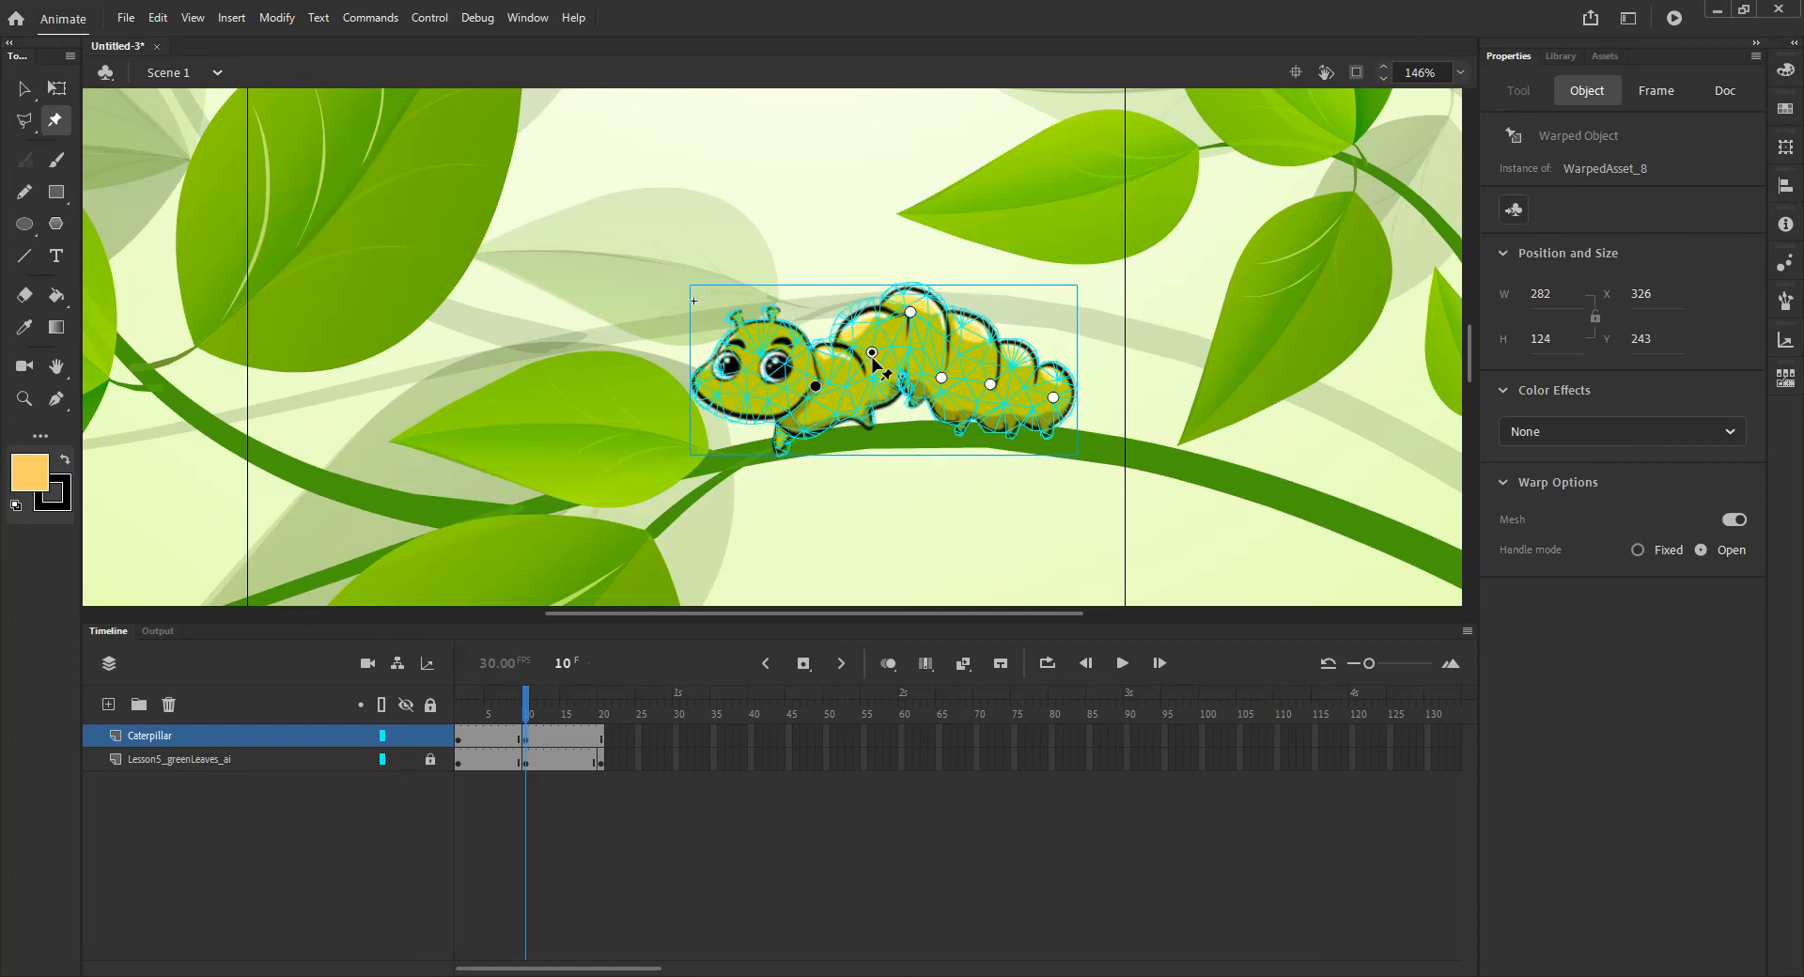
pyautogui.moveTo(910, 313); pyautogui.dragTo(907, 321)
pyautogui.moveTo(941, 377); pyautogui.dragTo(948, 361)
pyautogui.moveTo(908, 320); pyautogui.dragTo(907, 309)
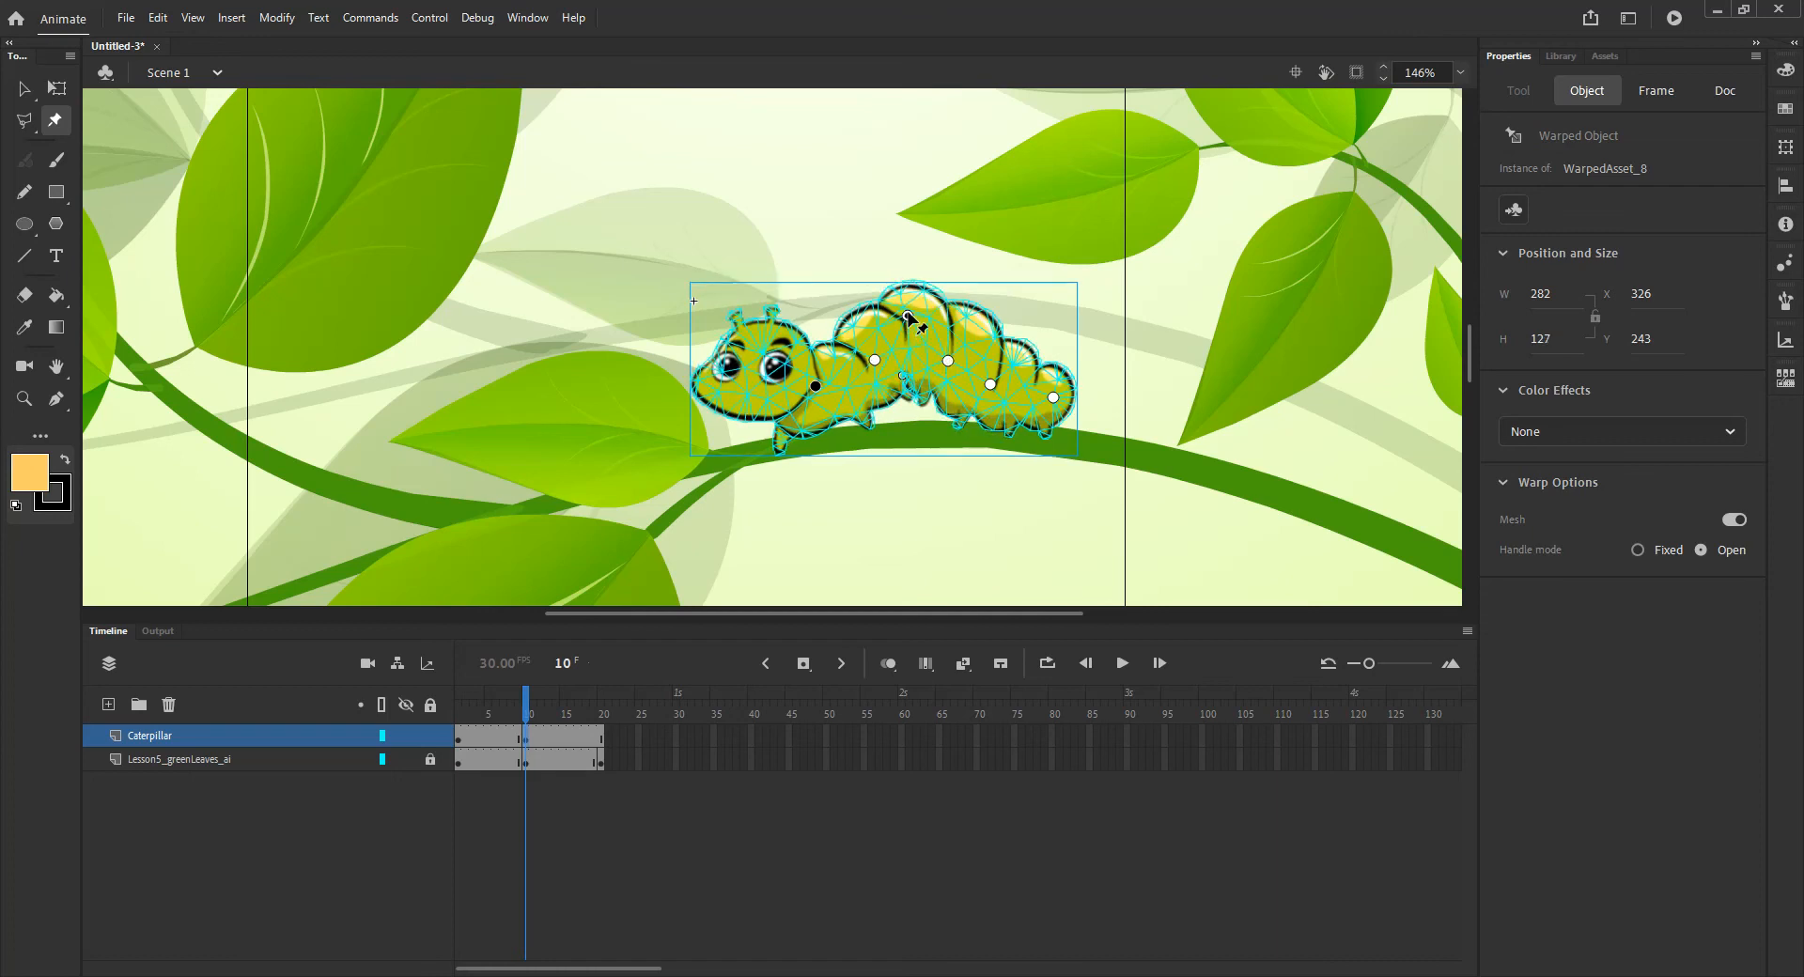
pyautogui.click(877, 360)
pyautogui.click(949, 365)
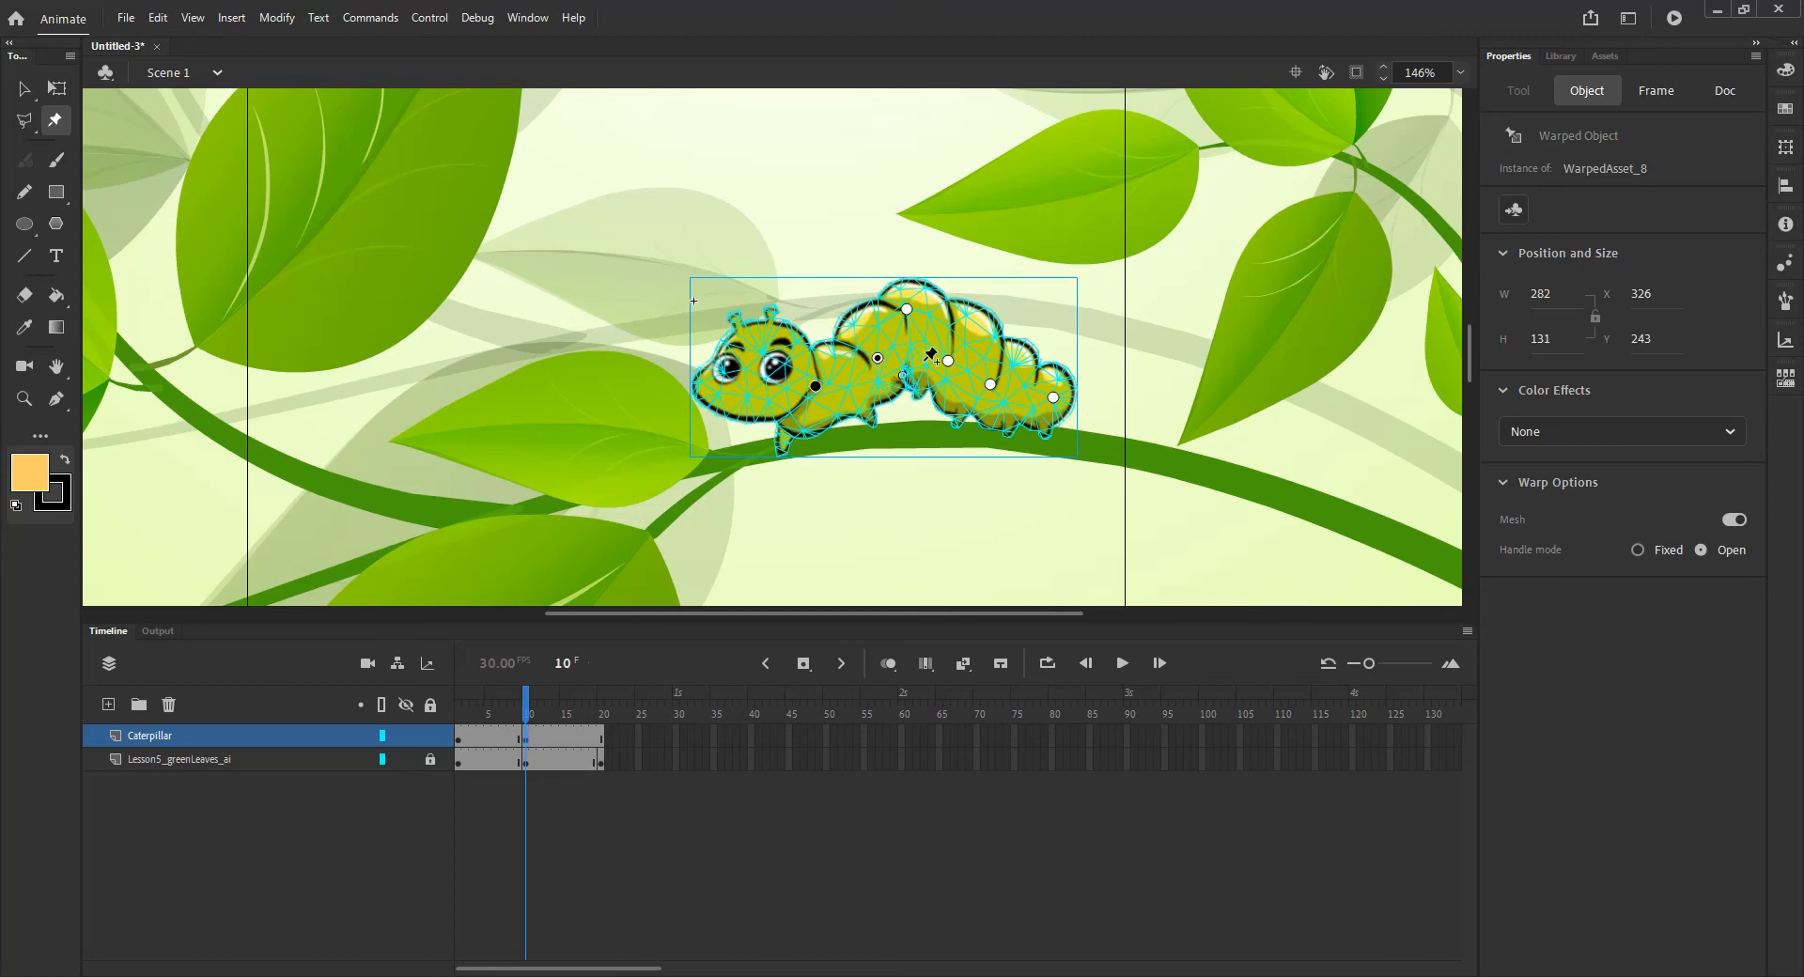
pyautogui.moveTo(950, 367); pyautogui.dragTo(951, 360)
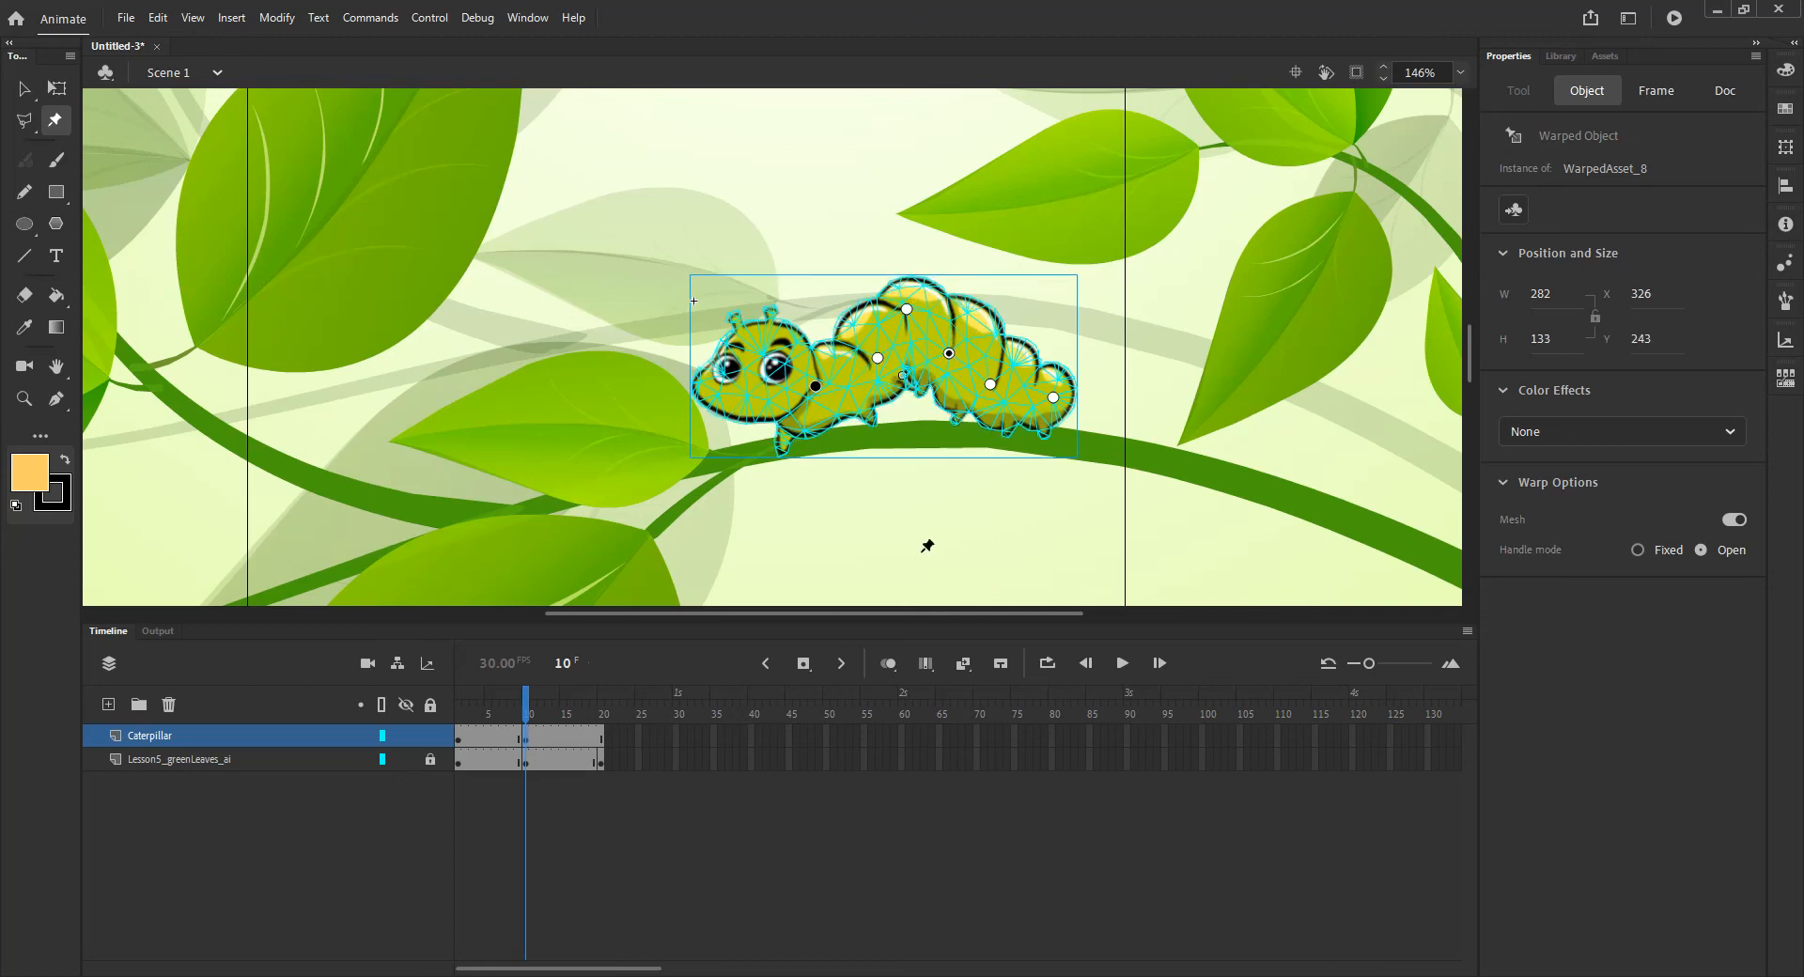
# Insert a keyframe at frame 20 and pose the caterpillar stretched forward, with head advanced and tilted, body flattened and tail drawn in.
pyautogui.click(601, 740)
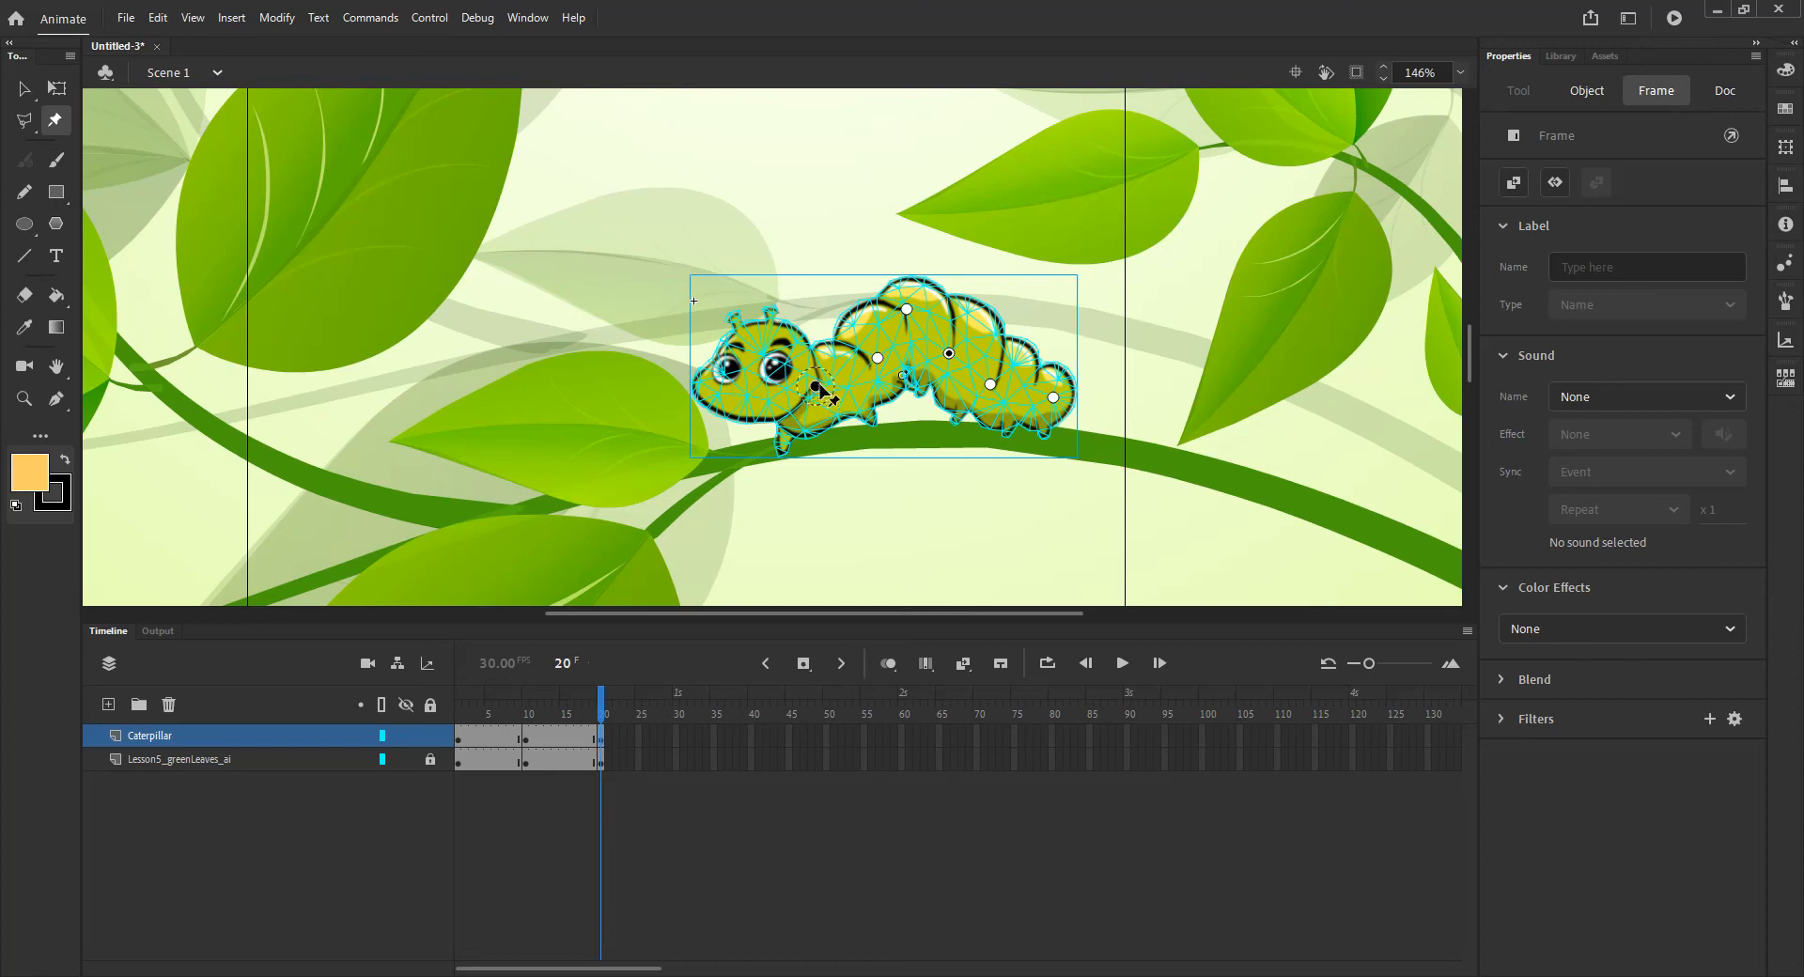
pyautogui.moveTo(814, 387); pyautogui.dragTo(769, 395)
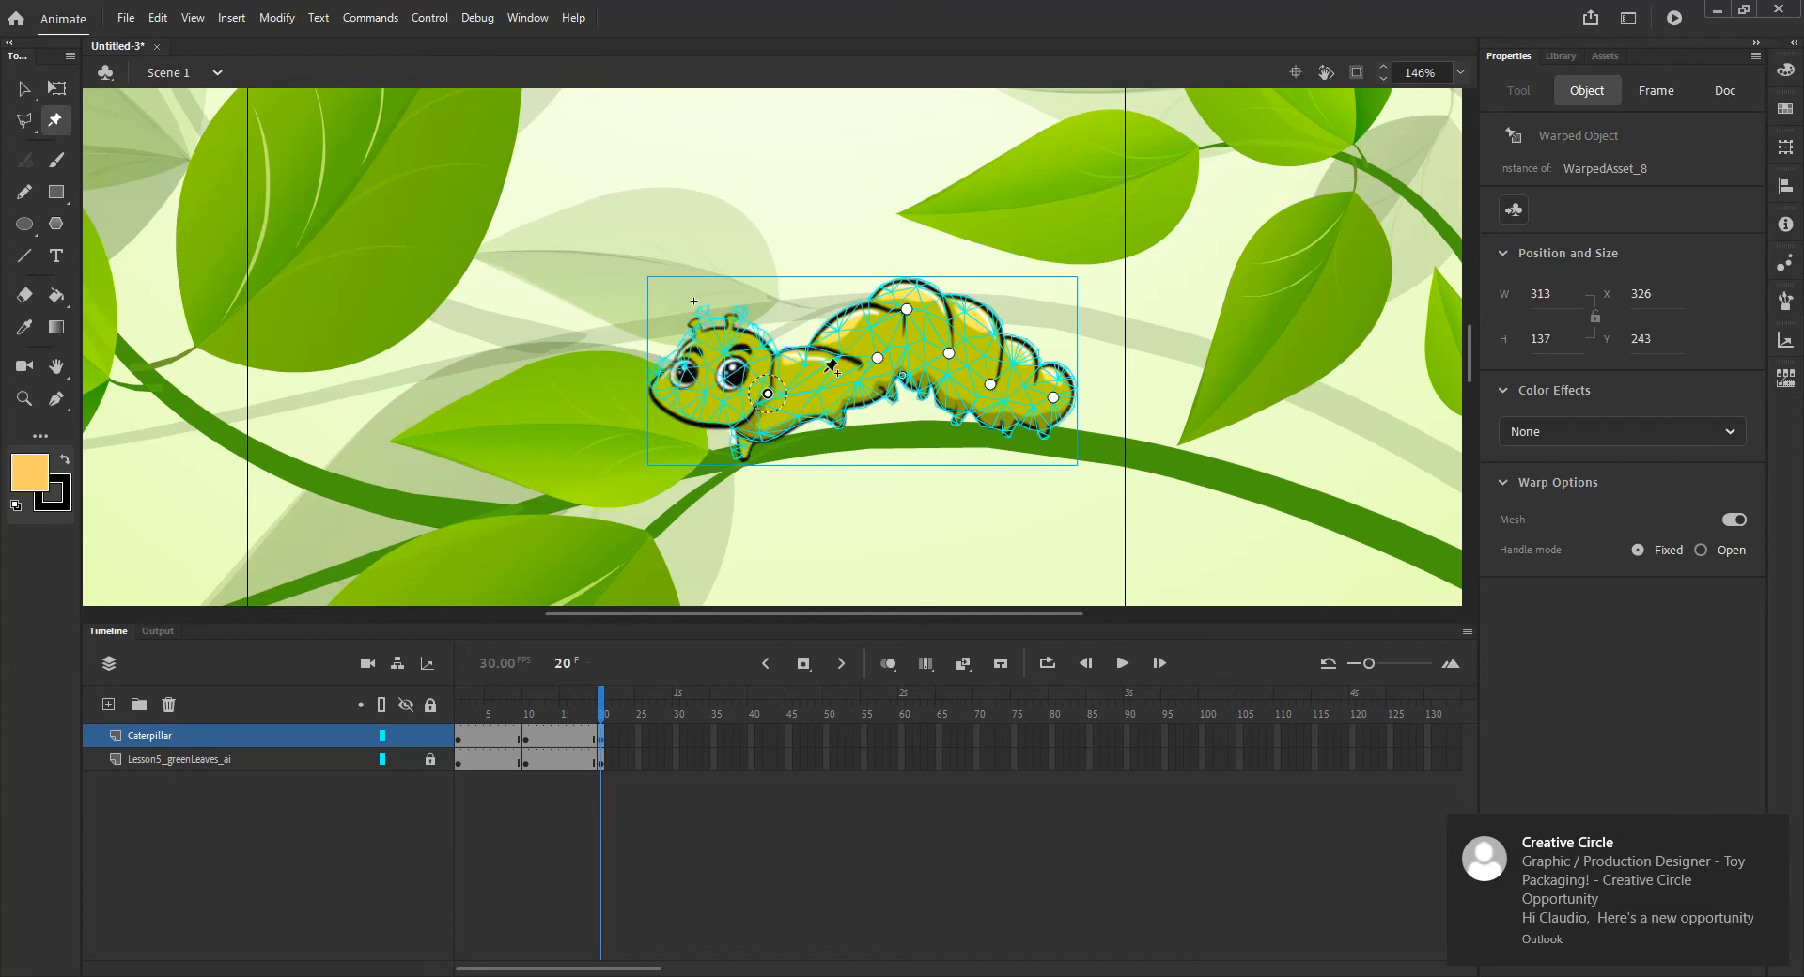
pyautogui.moveTo(877, 358); pyautogui.dragTo(1023, 398)
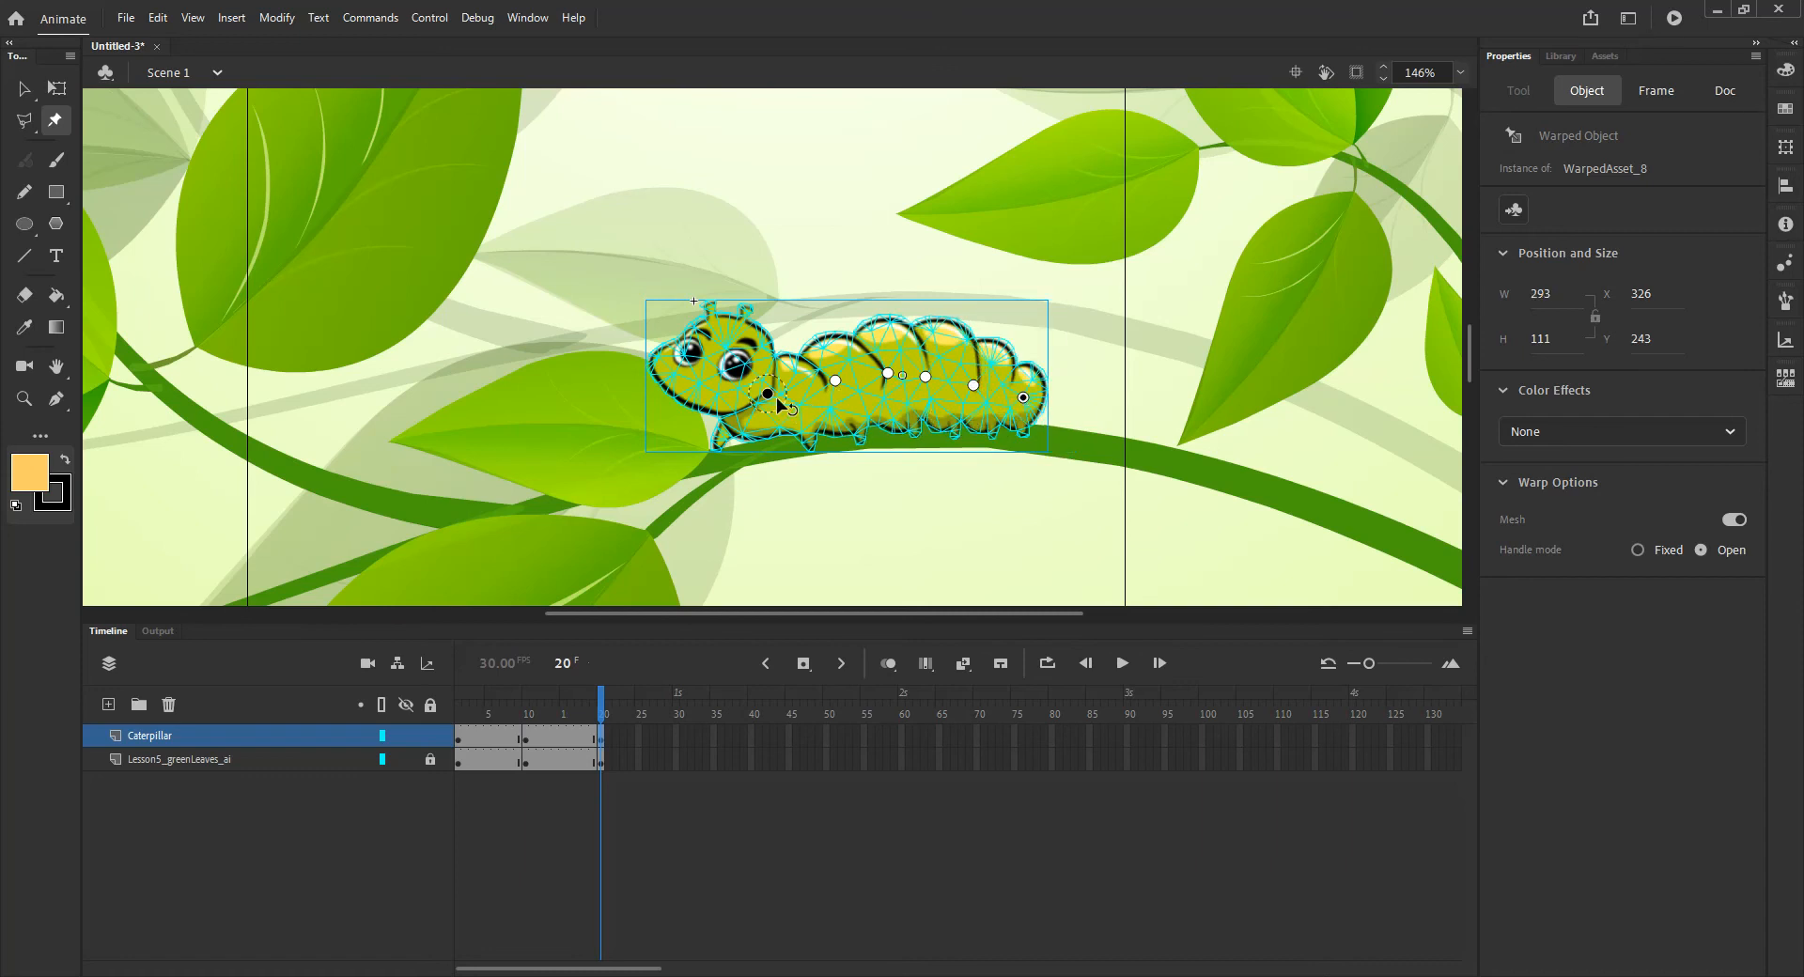
pyautogui.moveTo(773, 405); pyautogui.dragTo(780, 379)
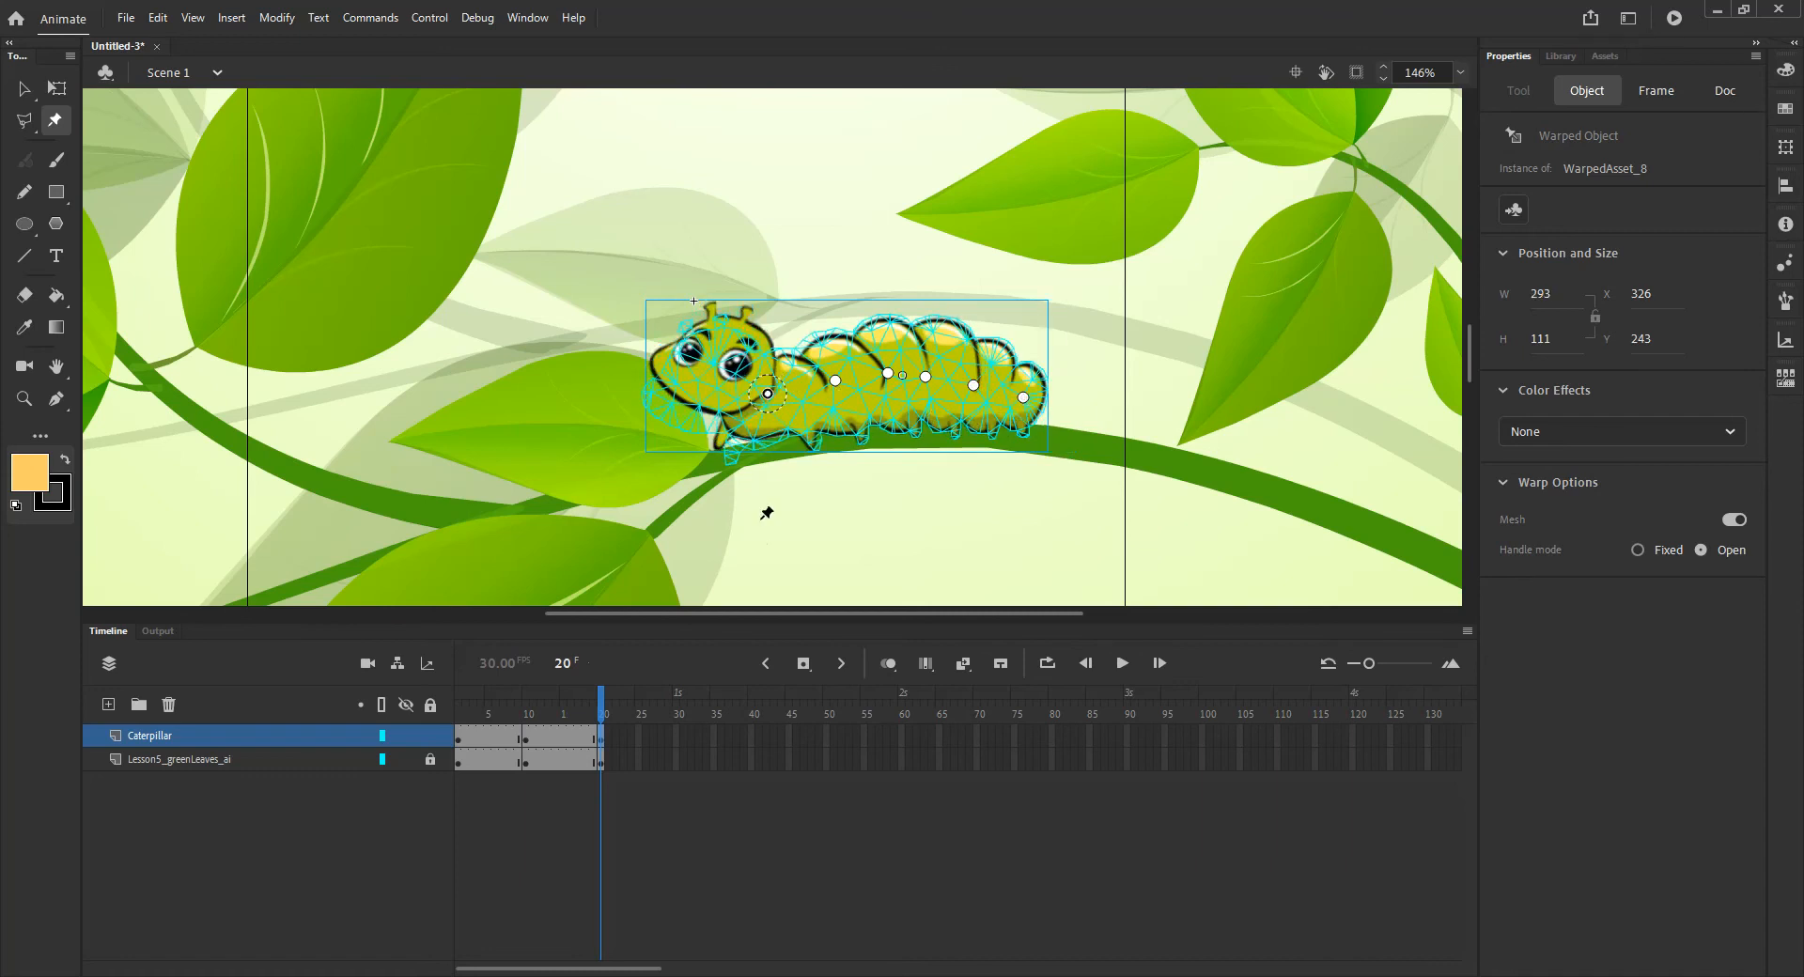
pyautogui.click(603, 711)
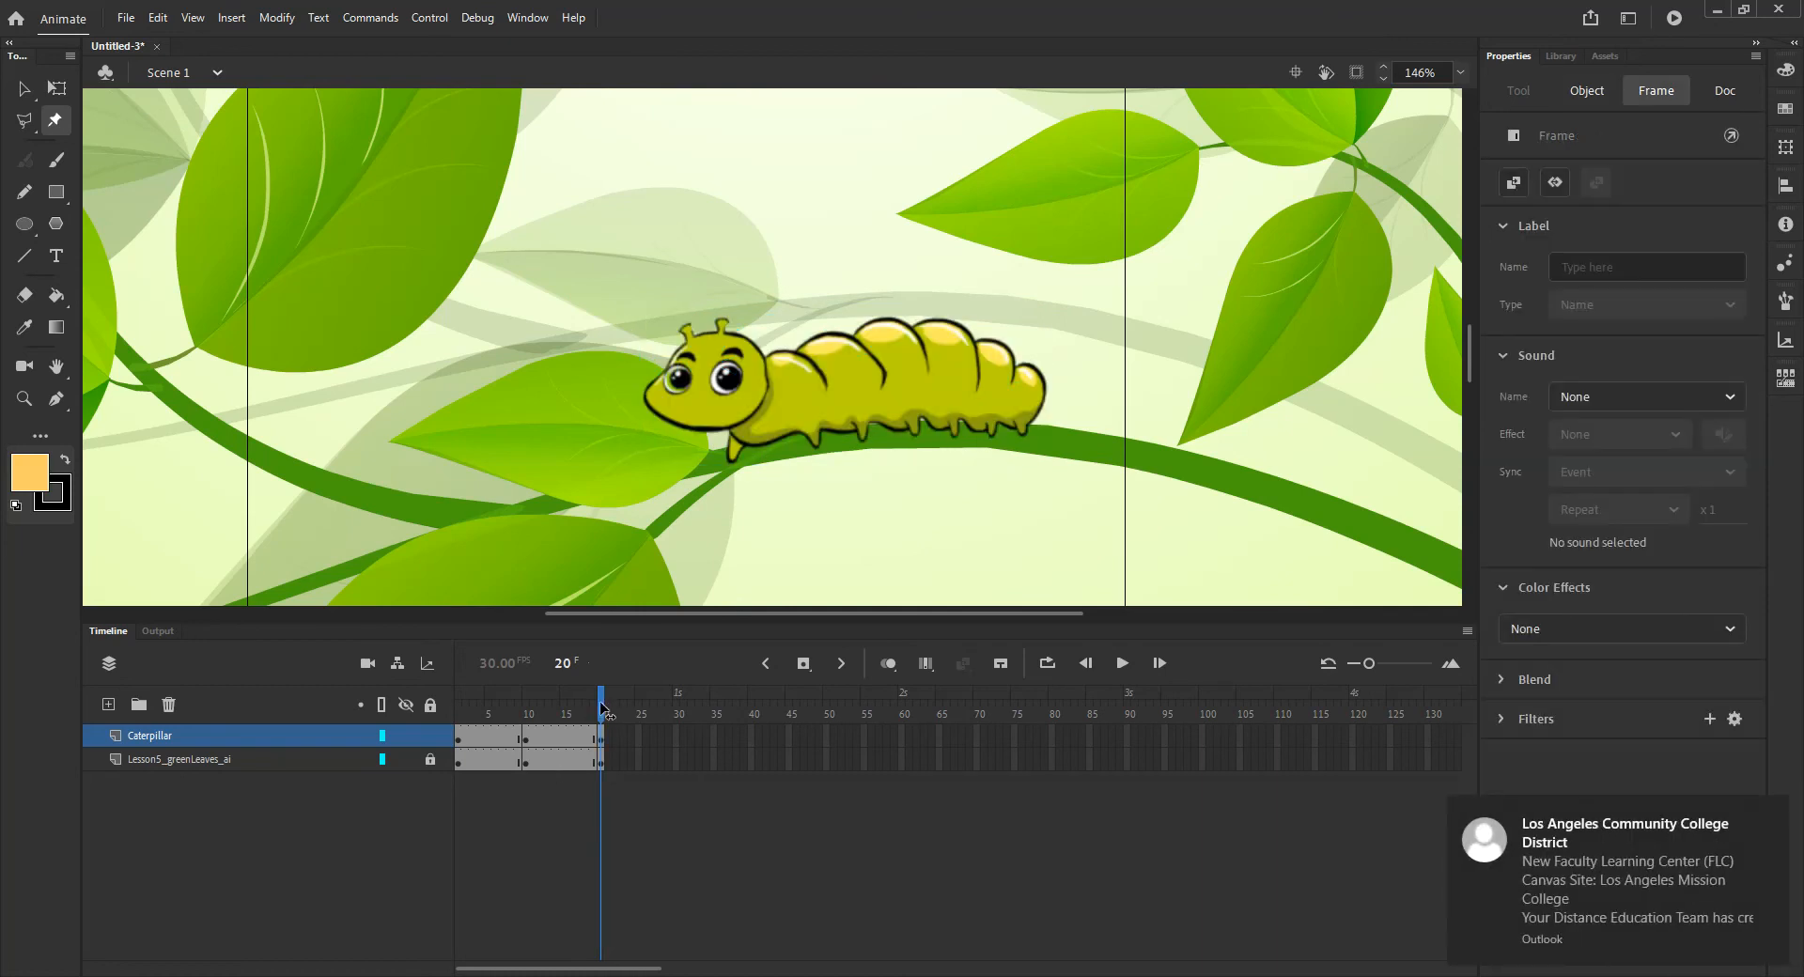
# Create classic tweens on the Caterpillar layer across both spans between the keyframes at frames 1, 10 and 20.
pyautogui.moveTo(603, 710); pyautogui.dragTo(484, 741)
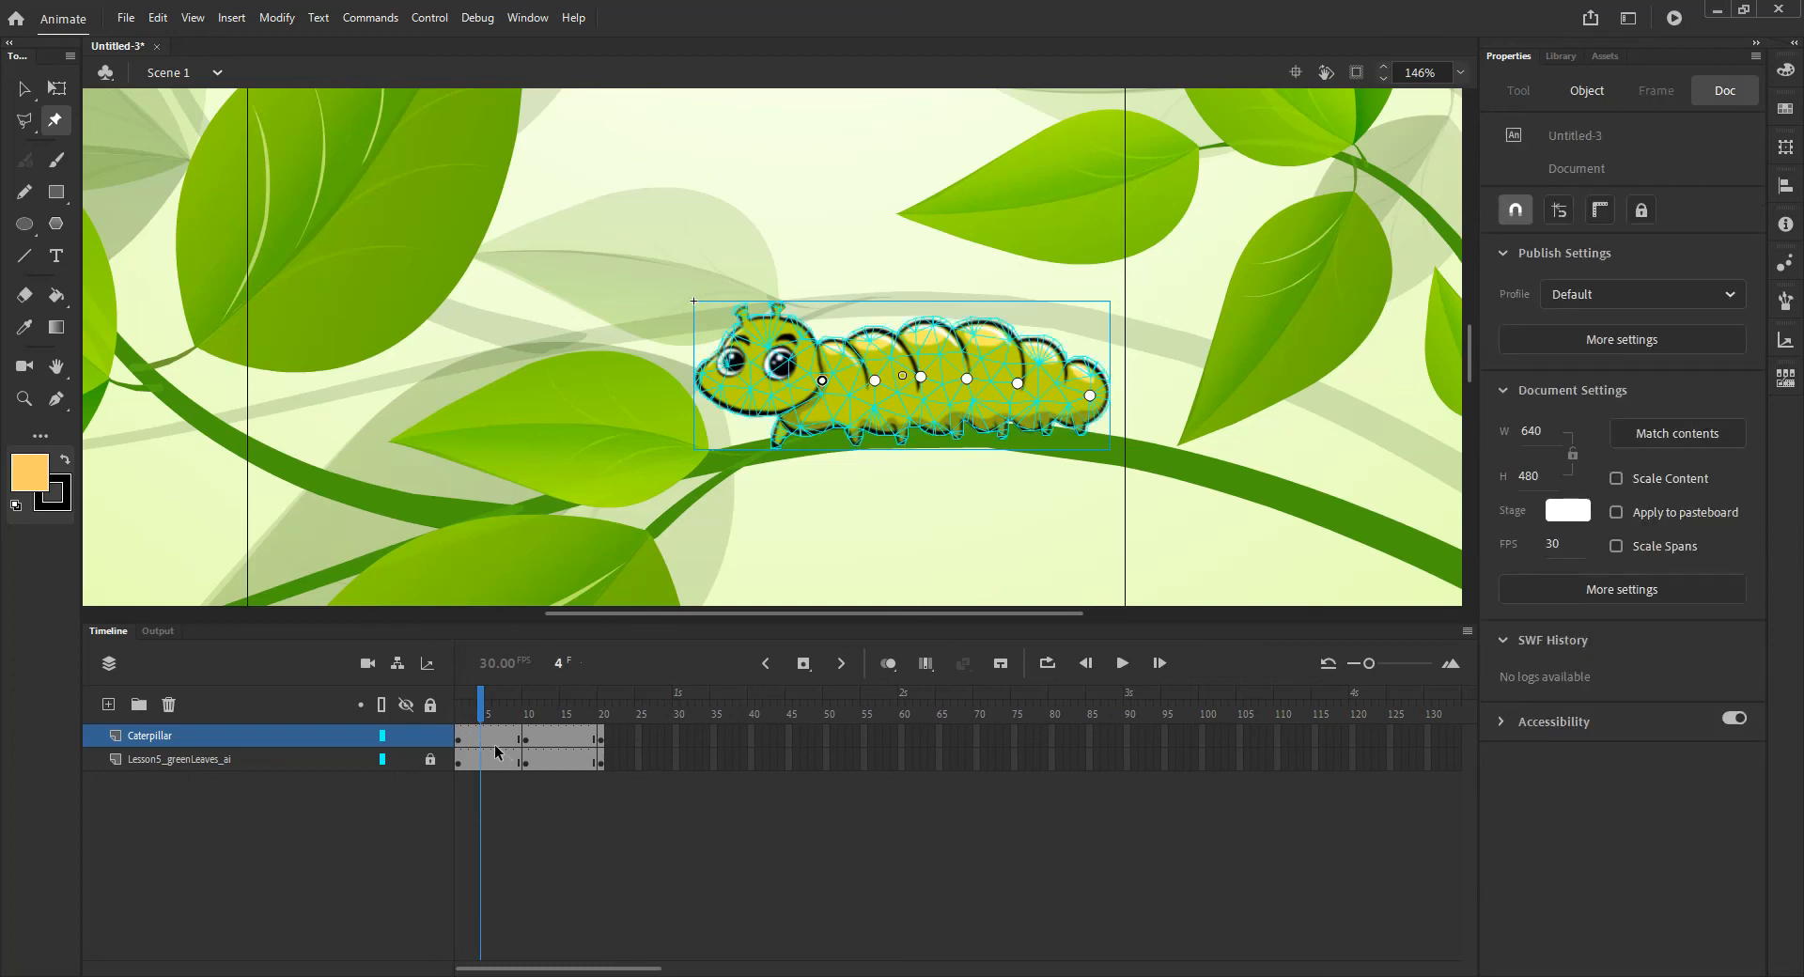
pyautogui.moveTo(488, 742); pyautogui.dragTo(567, 742)
pyautogui.rightClick(566, 742)
pyautogui.click(645, 191)
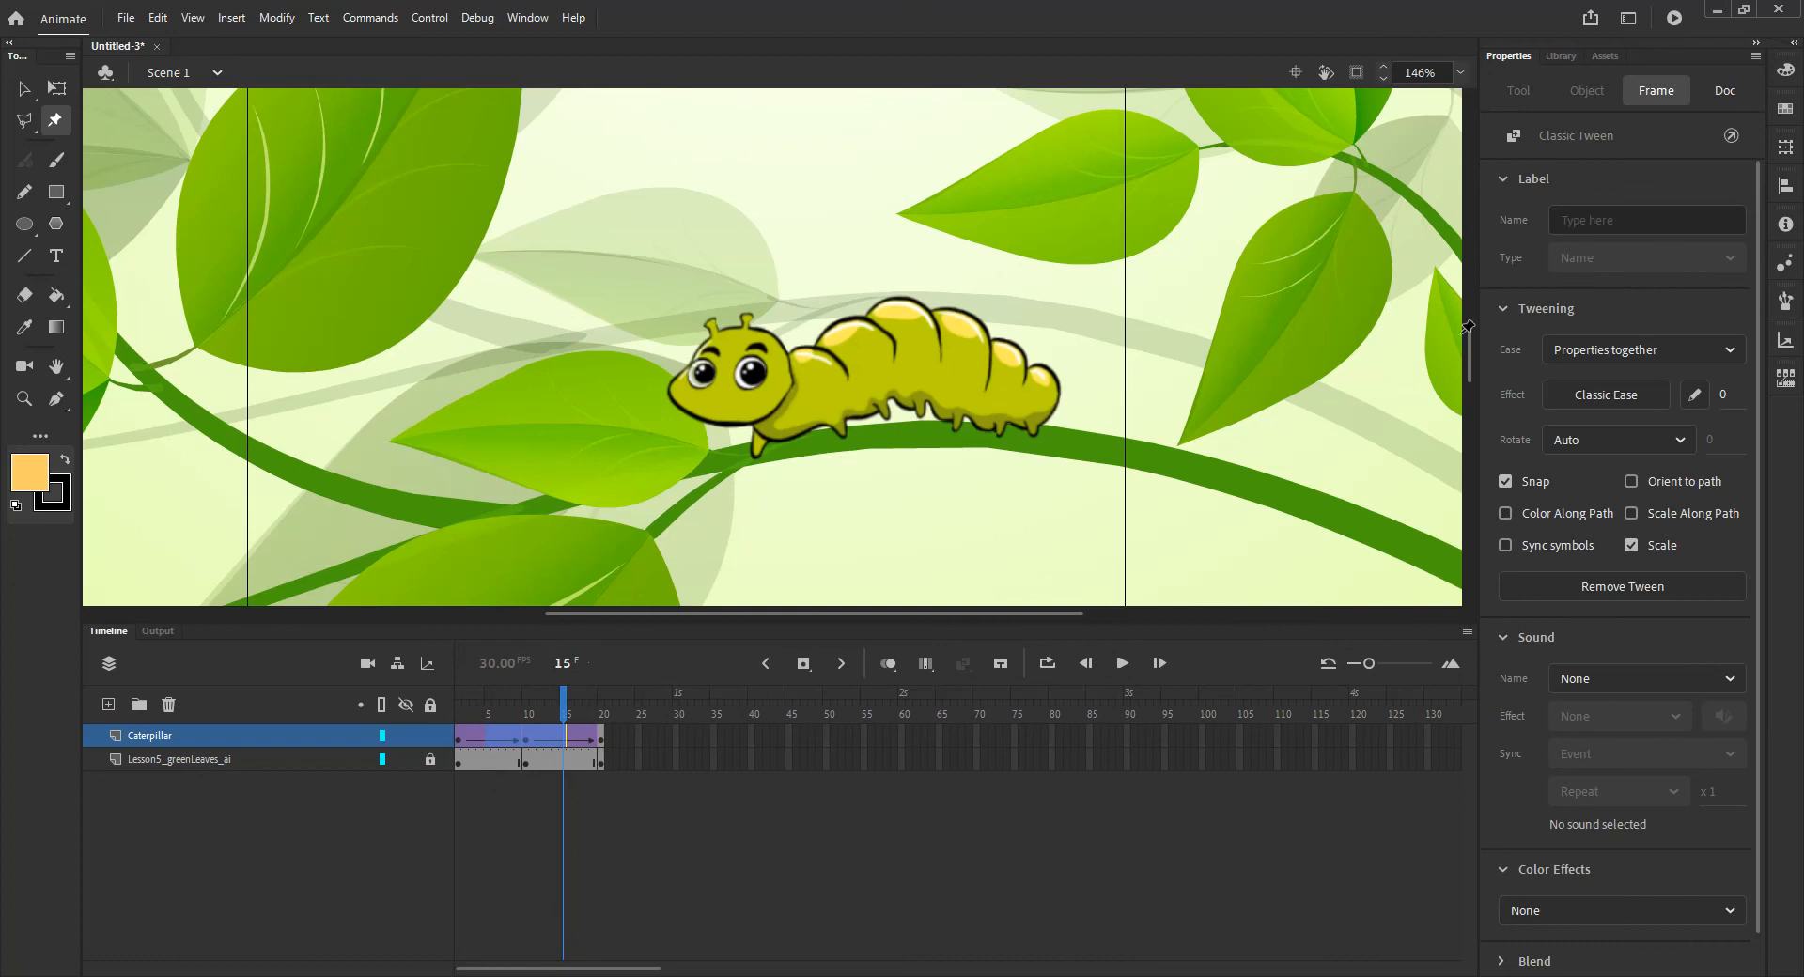
# Show the warped caterpillar asset in the library and play the tweened crawl from frame 1 several times.
pyautogui.click(1563, 57)
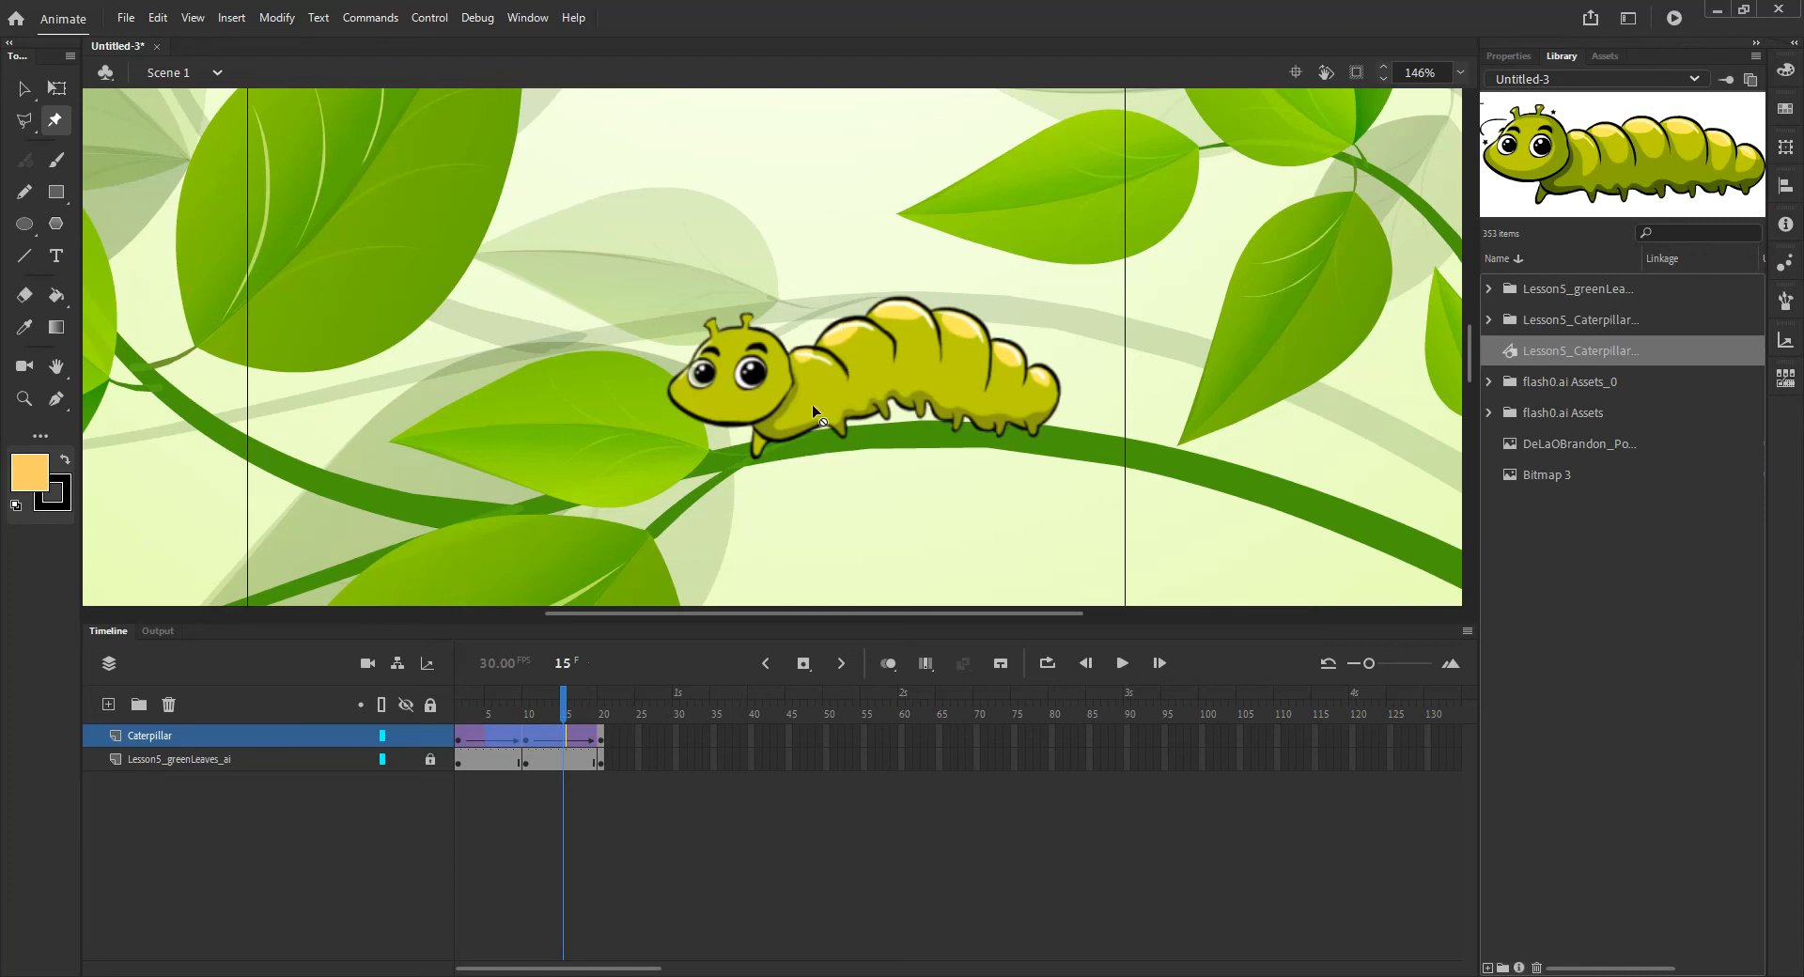
pyautogui.click(58, 122)
pyautogui.moveTo(561, 701); pyautogui.dragTo(458, 701)
pyautogui.press('Return')
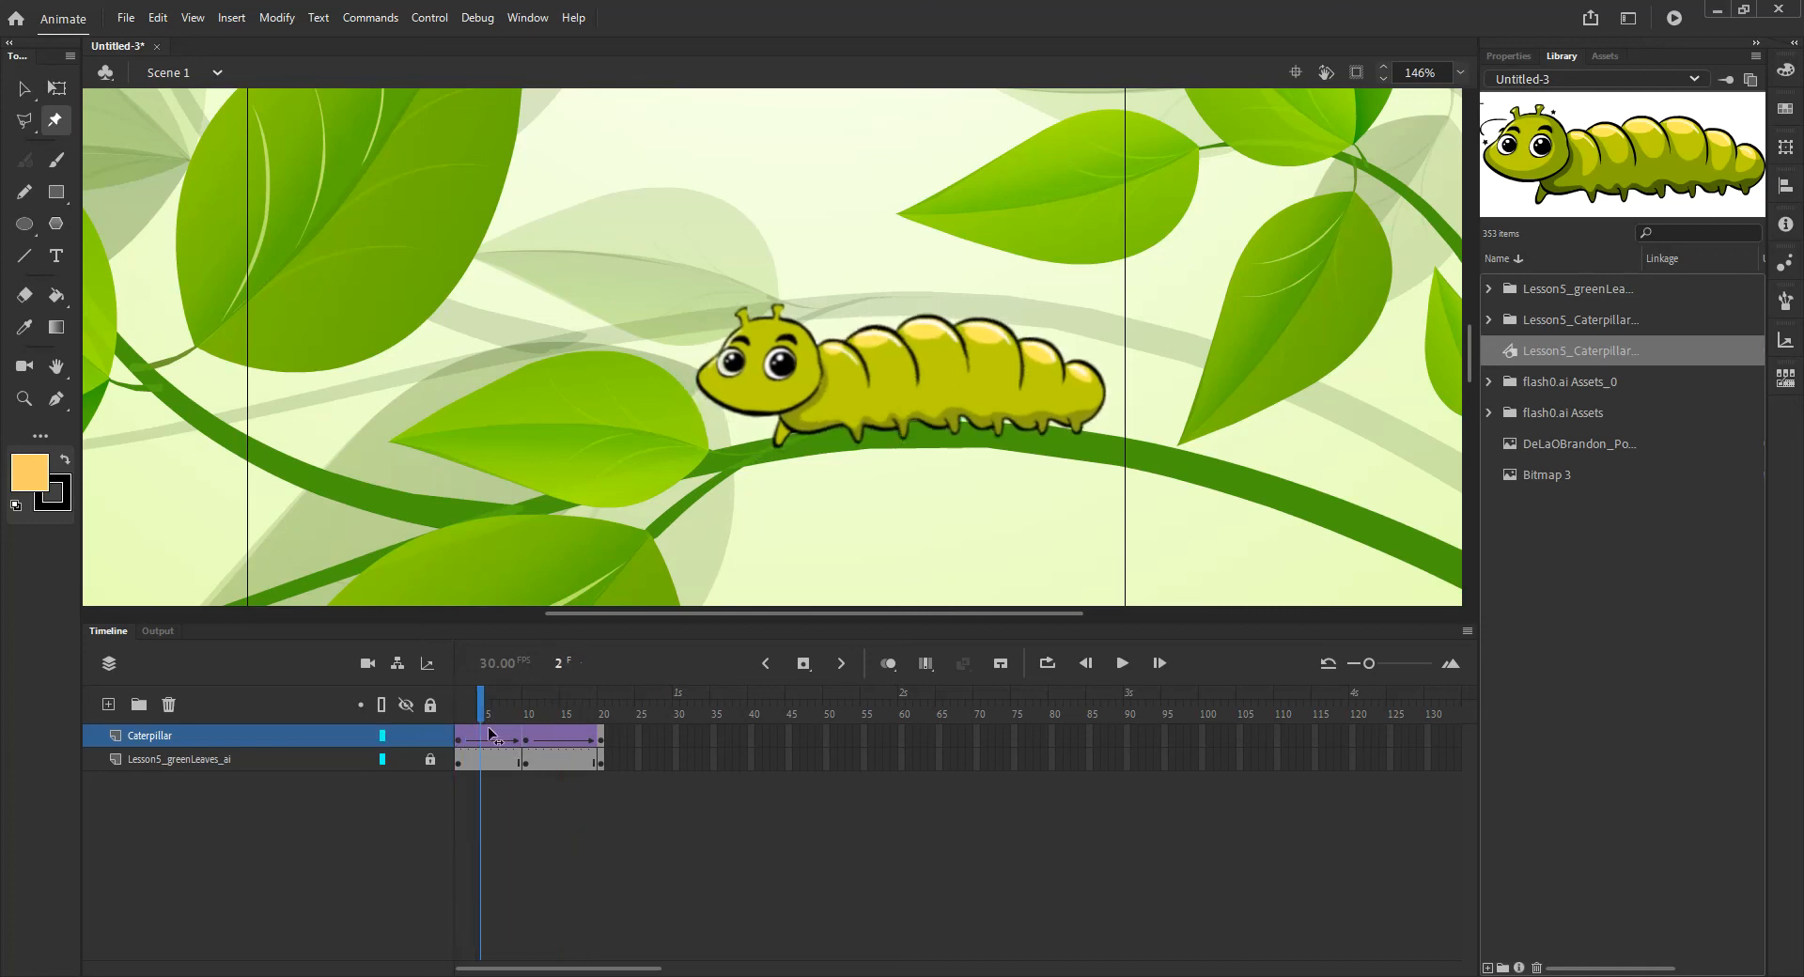
pyautogui.moveTo(626, 746); pyautogui.dragTo(494, 757)
pyautogui.press('Return')
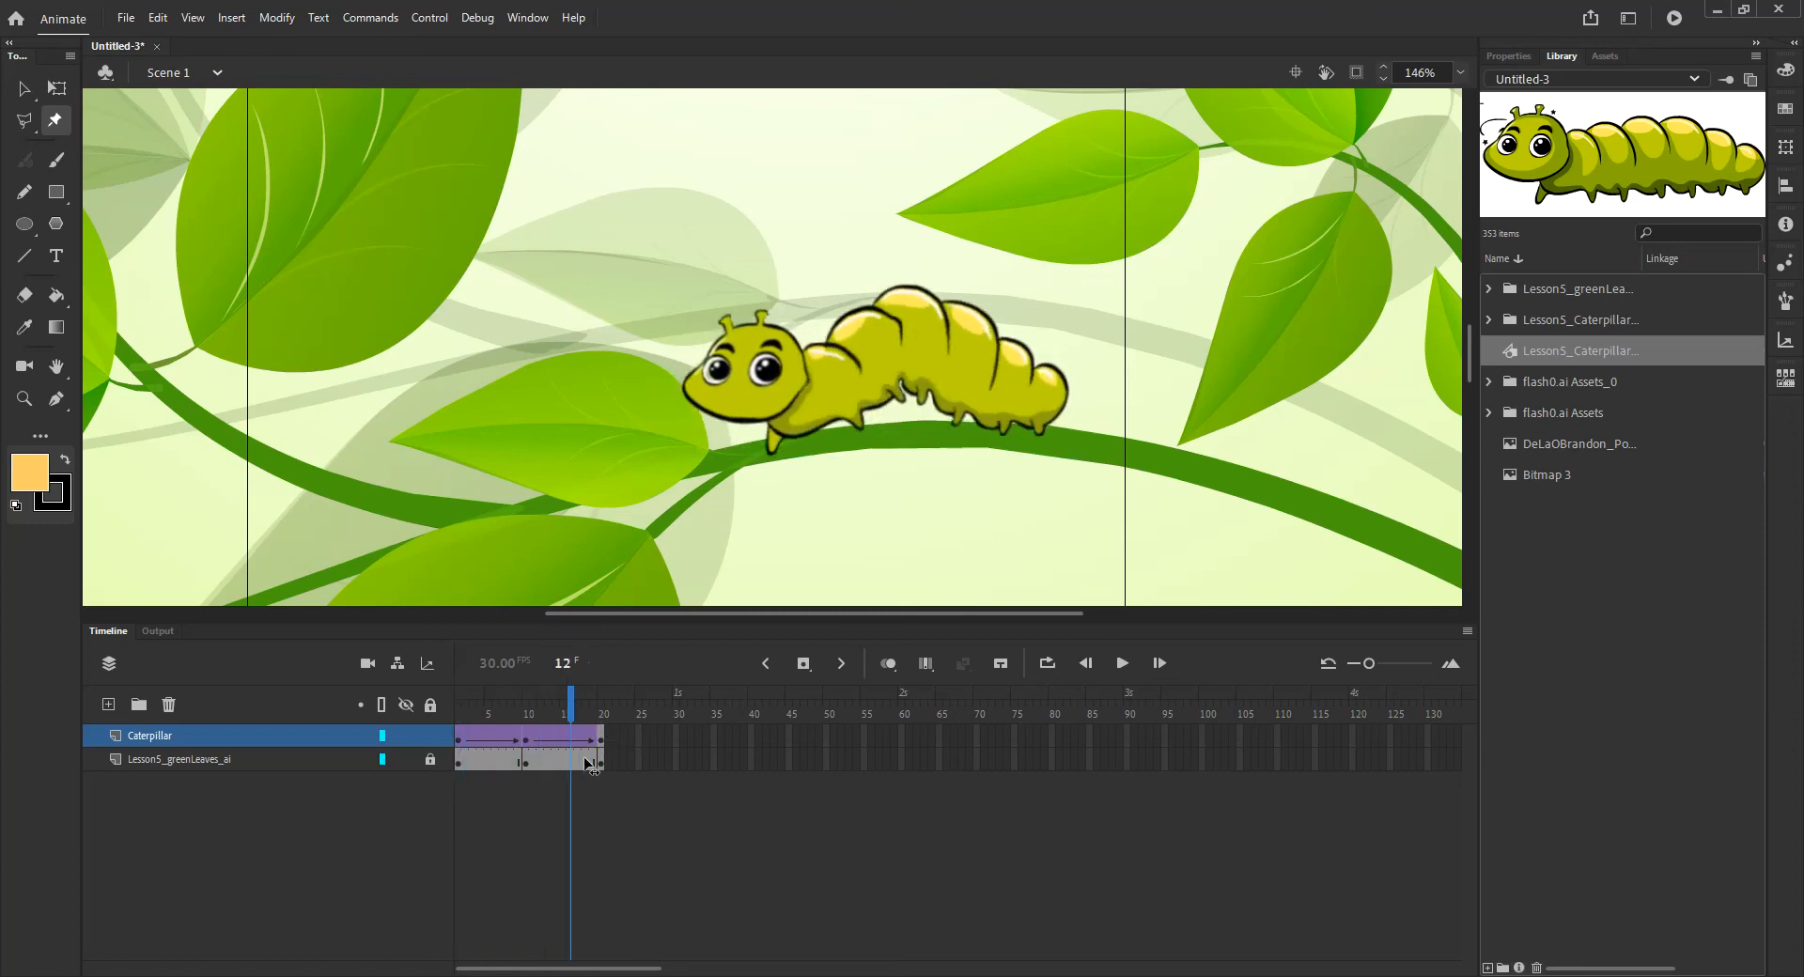
pyautogui.click(1120, 667)
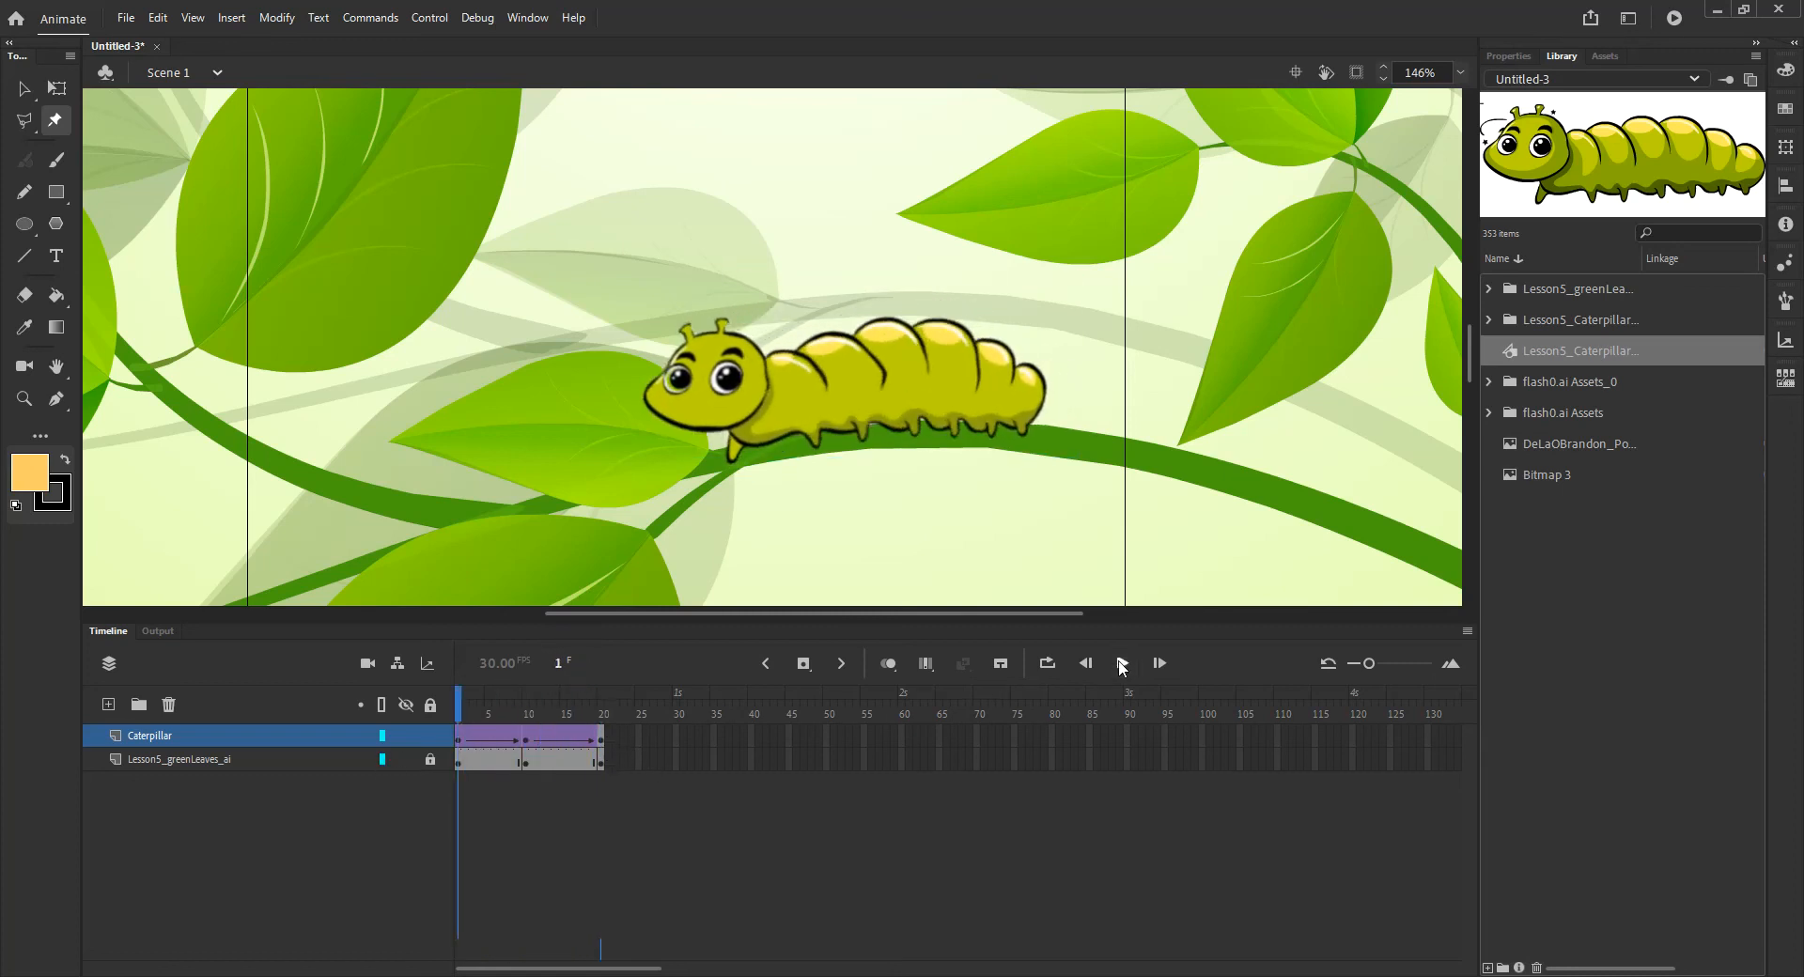
pyautogui.click(1122, 664)
pyautogui.click(1122, 664)
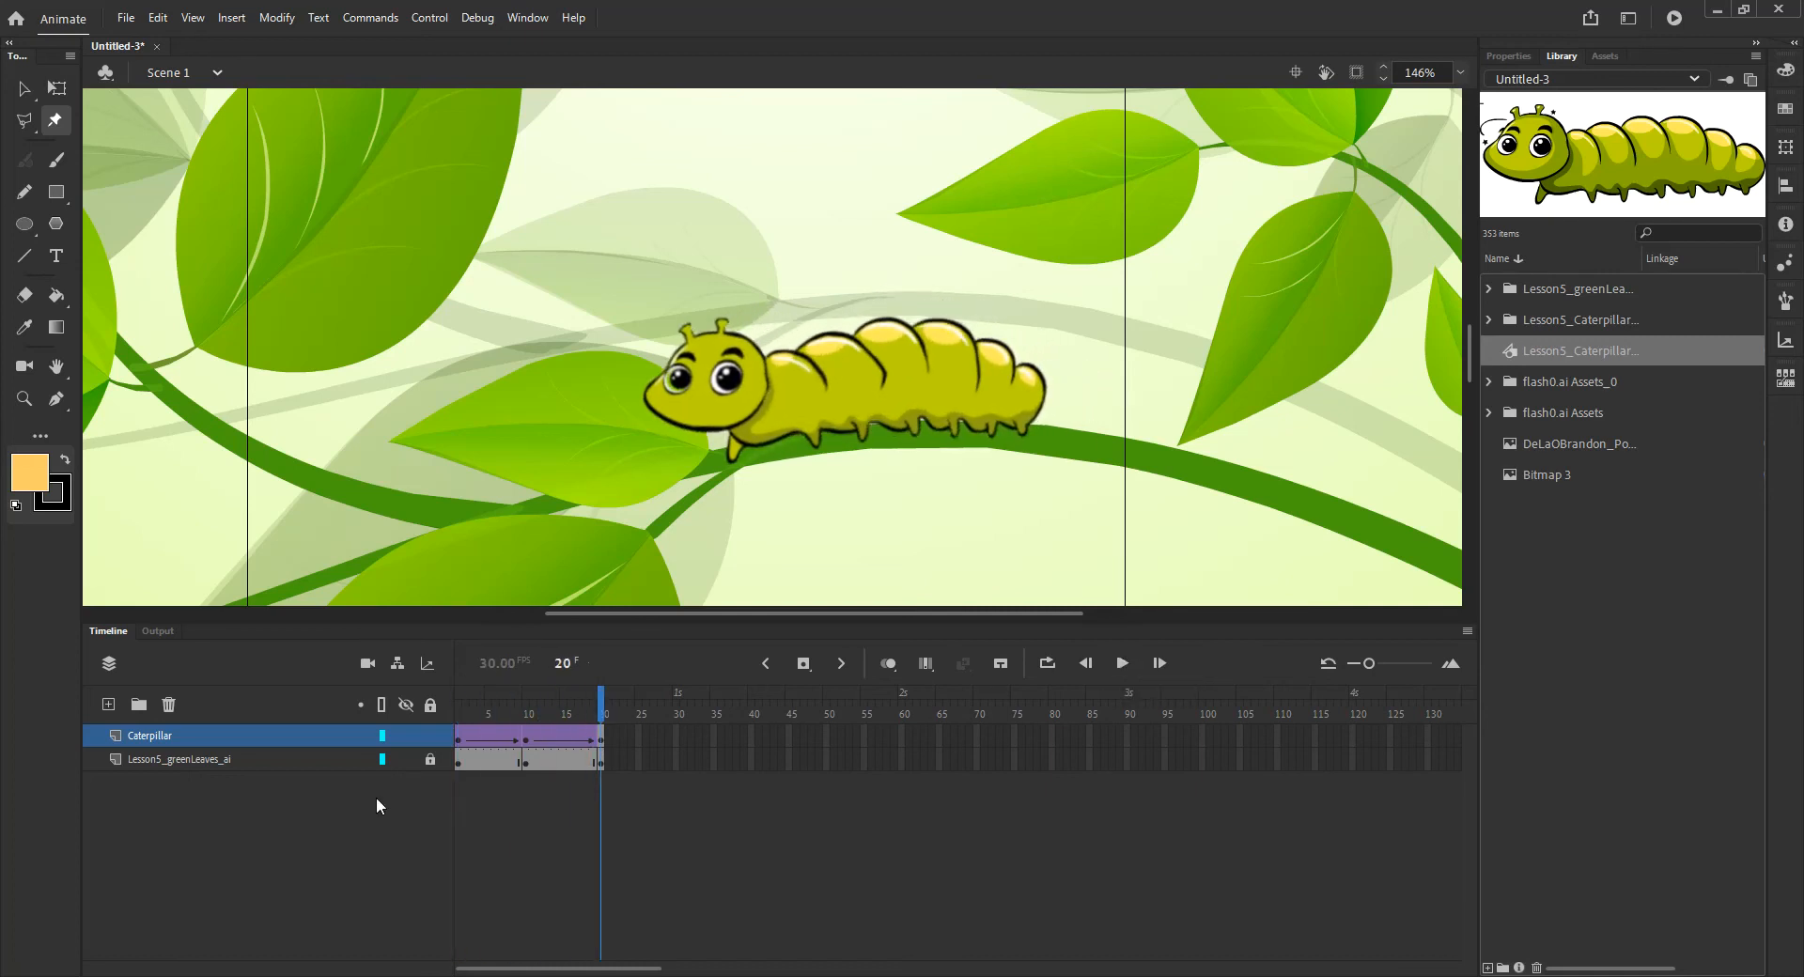
# Soften the arch at frame 10 by lowering the top pin, adjusting the pins on either side and rotating the head slightly around the neck pin.
pyautogui.click(523, 718)
pyautogui.moveTo(522, 718)
pyautogui.mouseDown()
pyautogui.moveTo(457, 725)
pyautogui.moveTo(526, 737)
pyautogui.mouseUp()
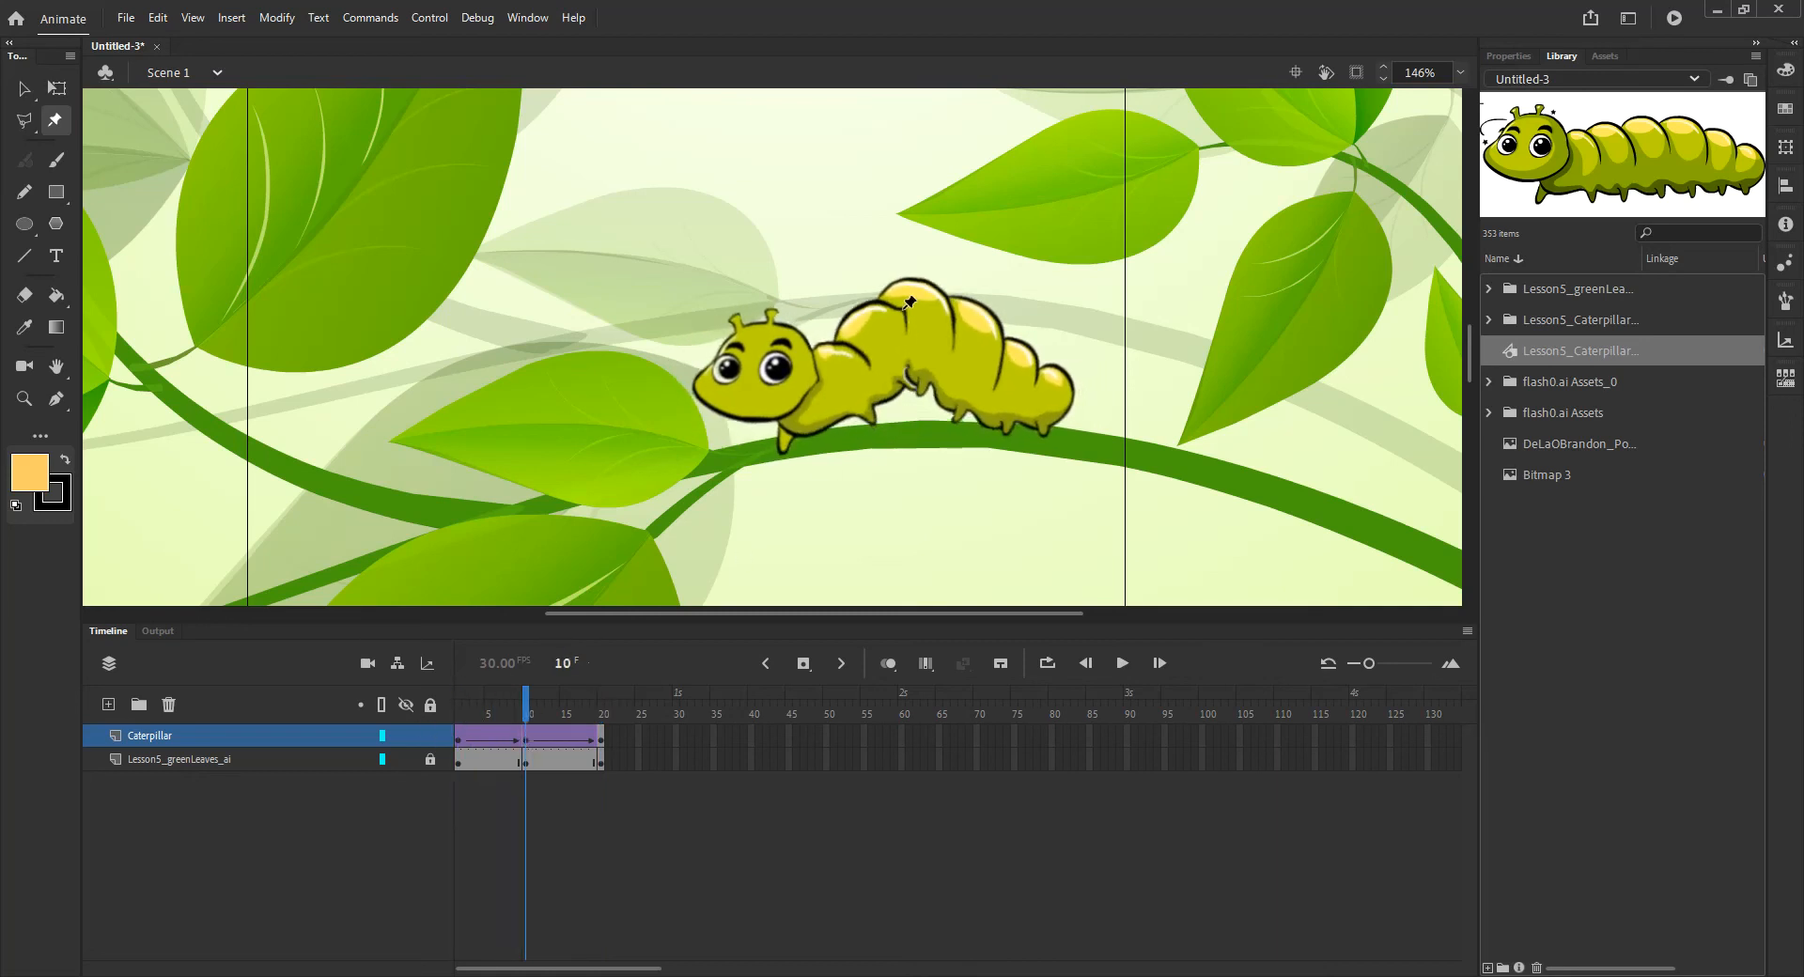
pyautogui.click(529, 742)
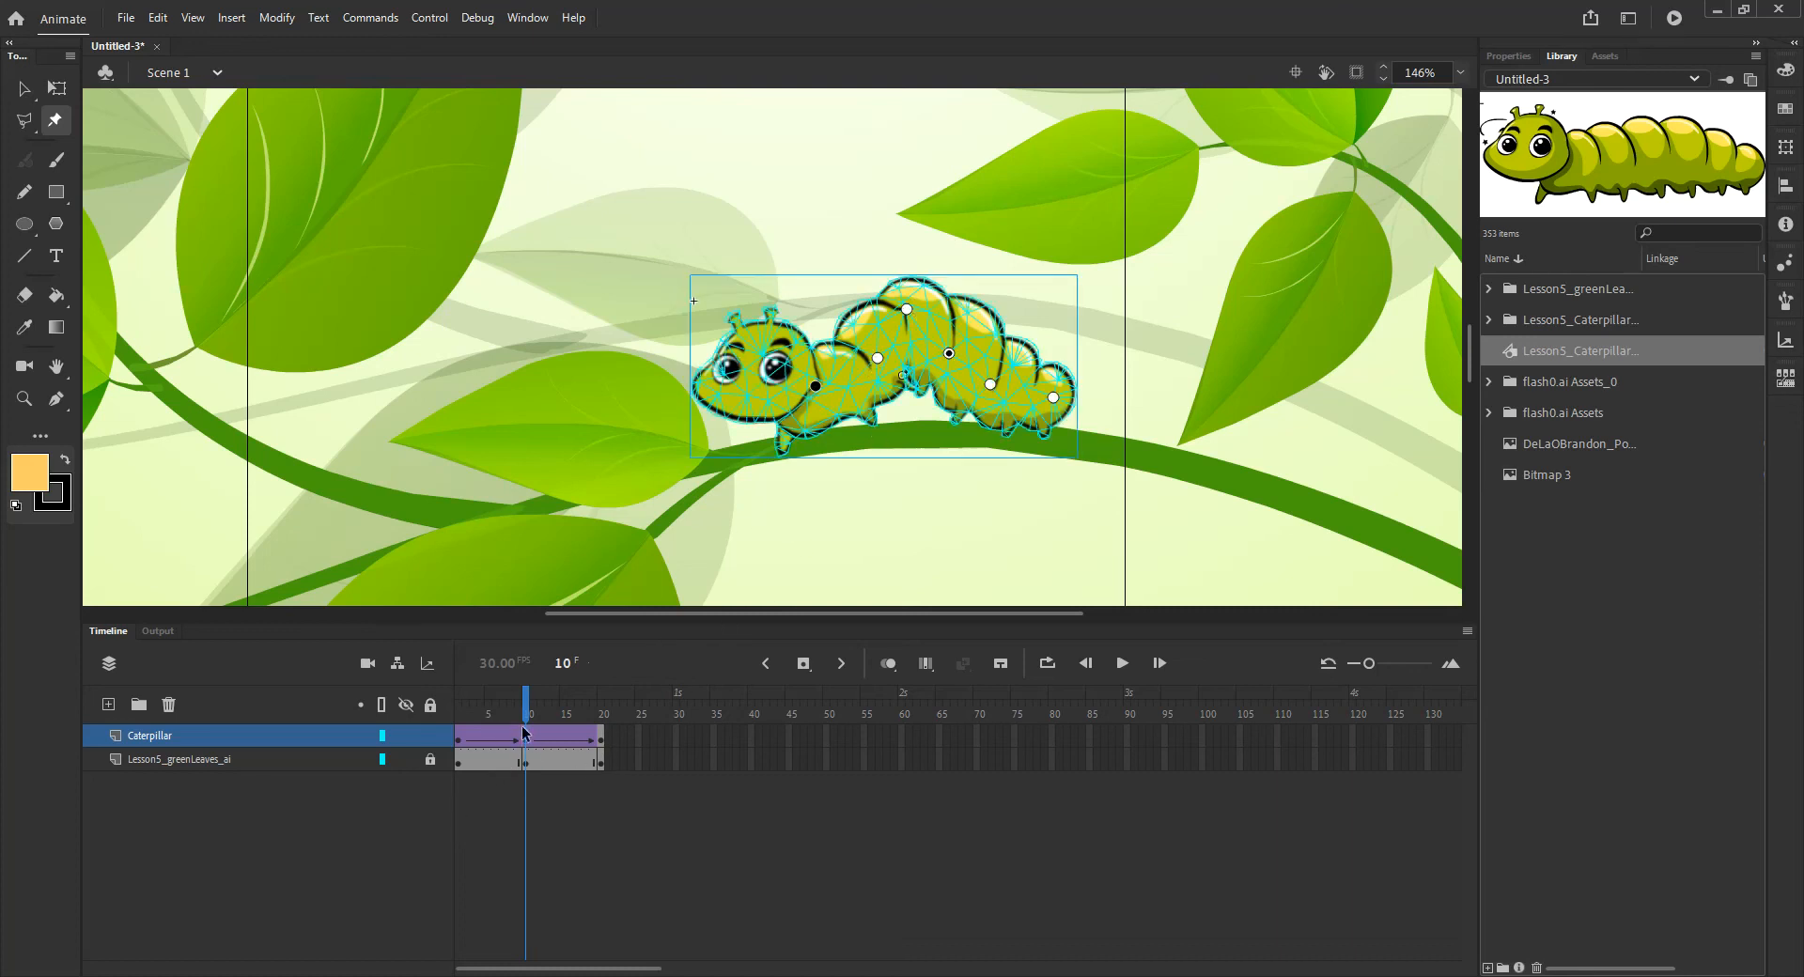
pyautogui.moveTo(908, 310); pyautogui.dragTo(913, 322)
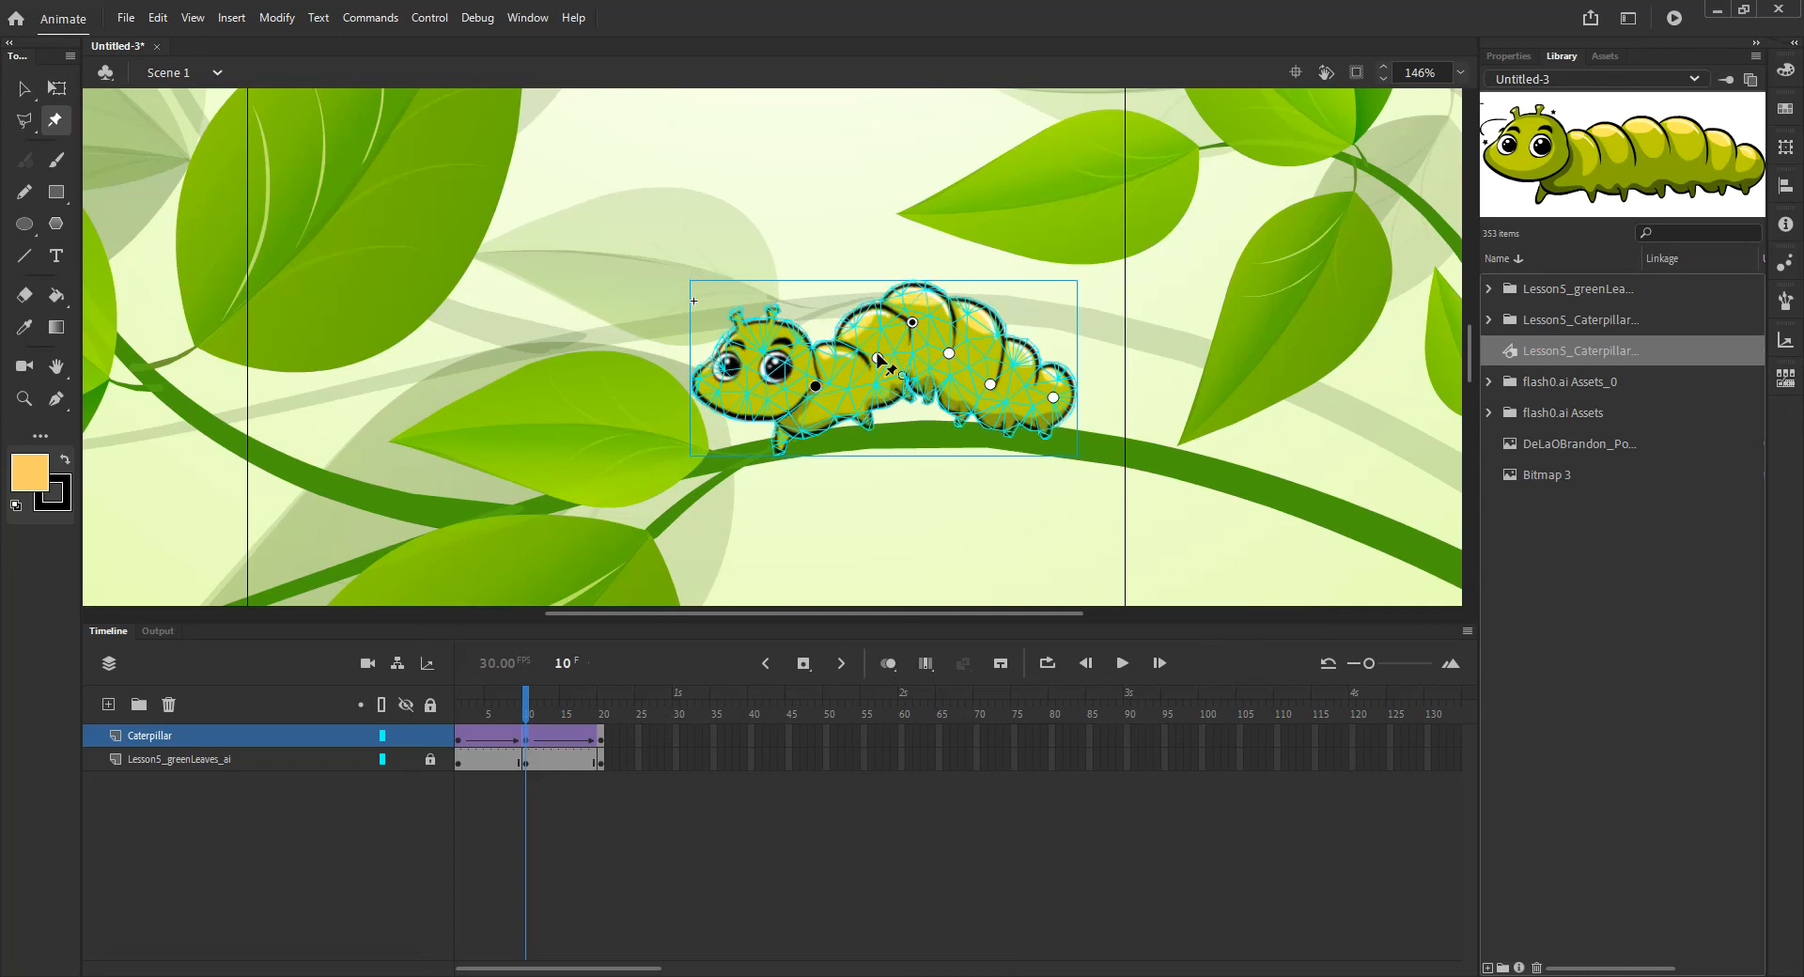
pyautogui.click(878, 347)
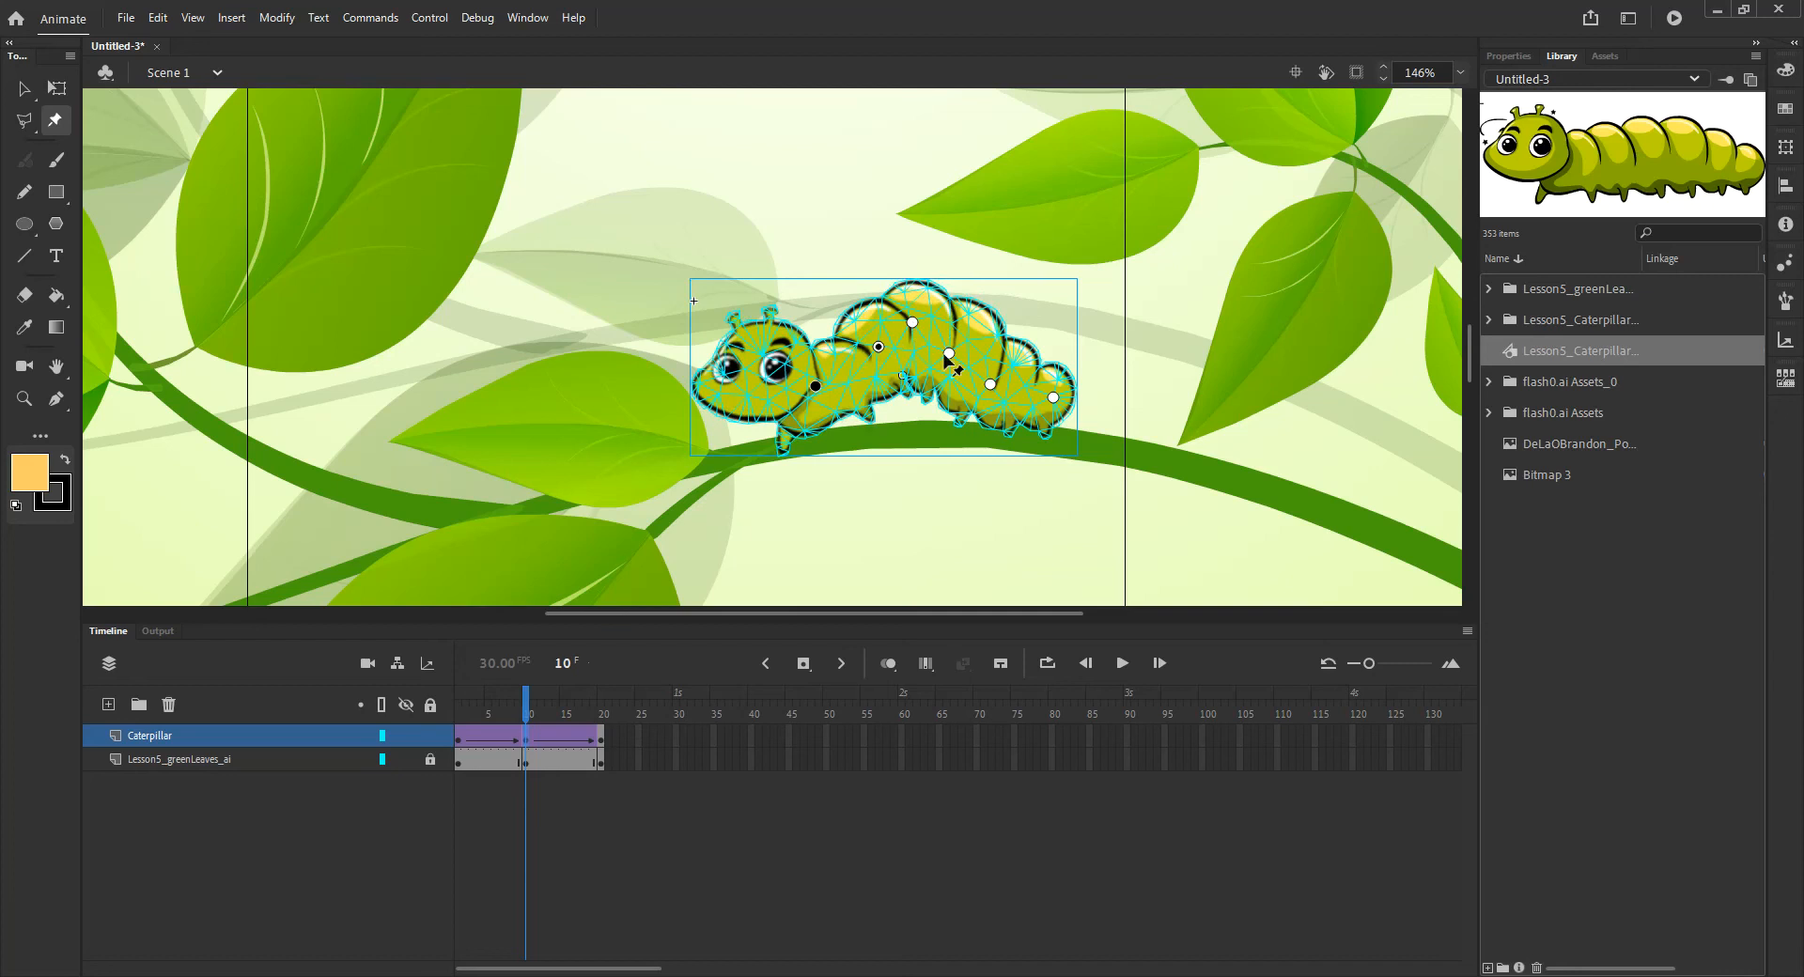
pyautogui.moveTo(949, 354); pyautogui.dragTo(941, 356)
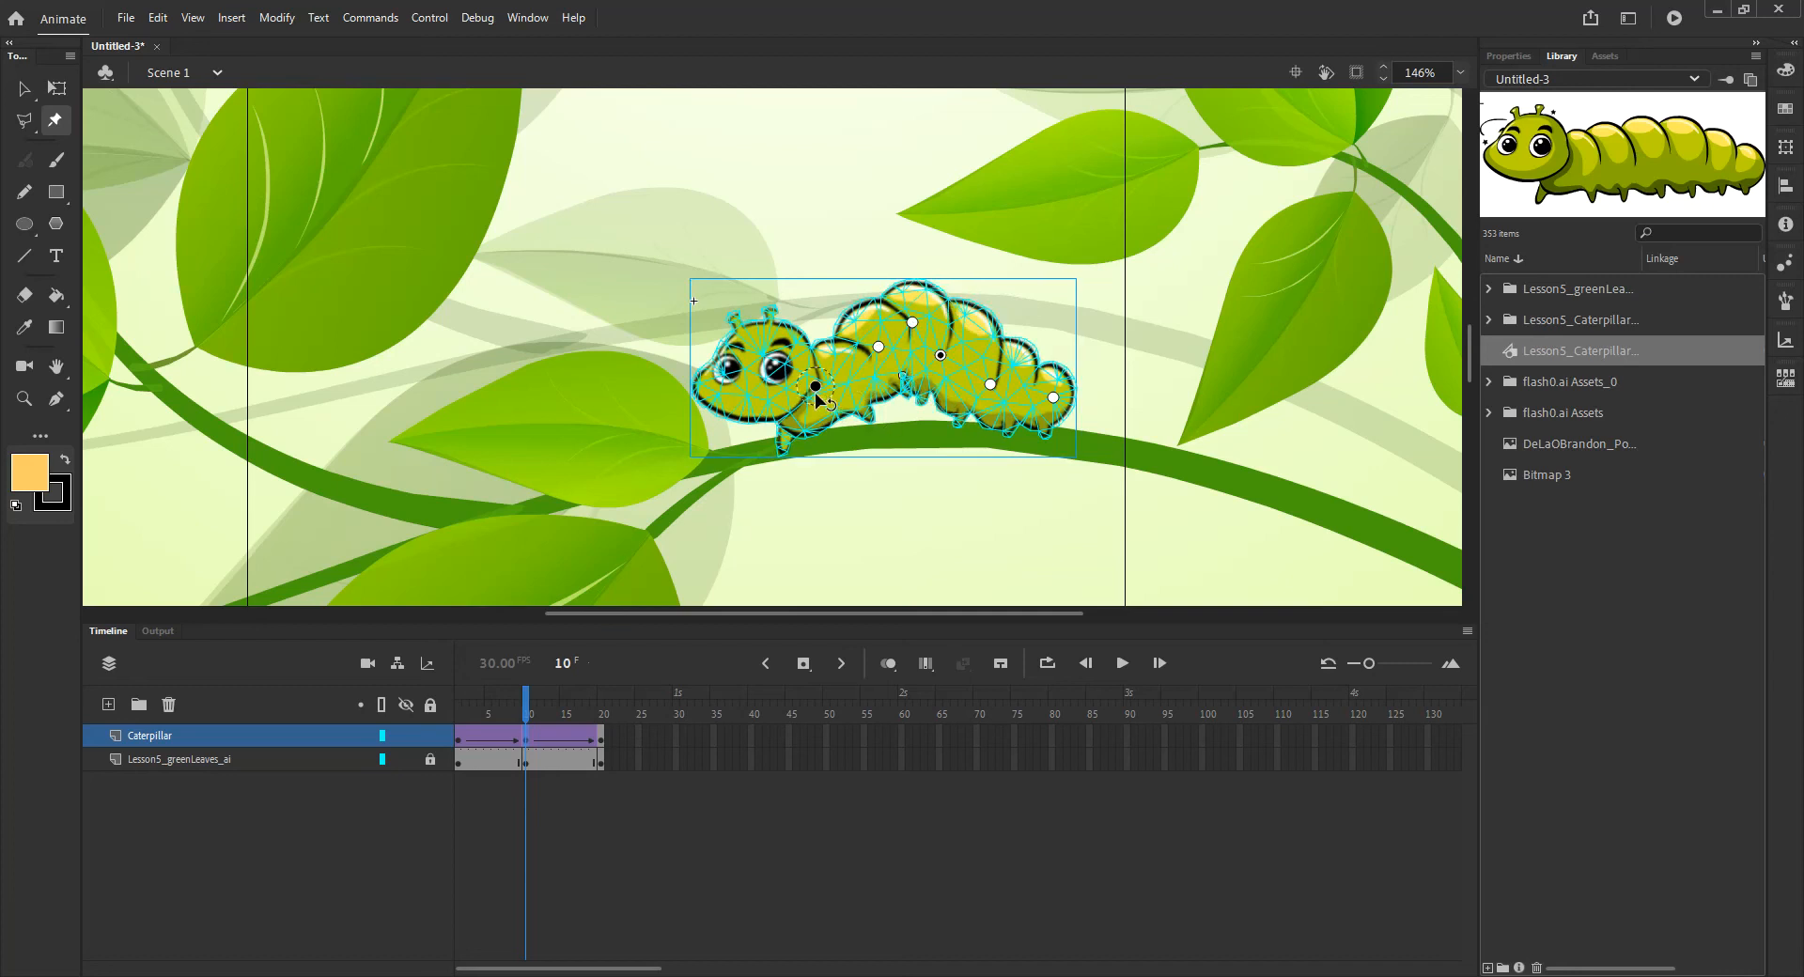
pyautogui.moveTo(833, 387); pyautogui.dragTo(842, 399)
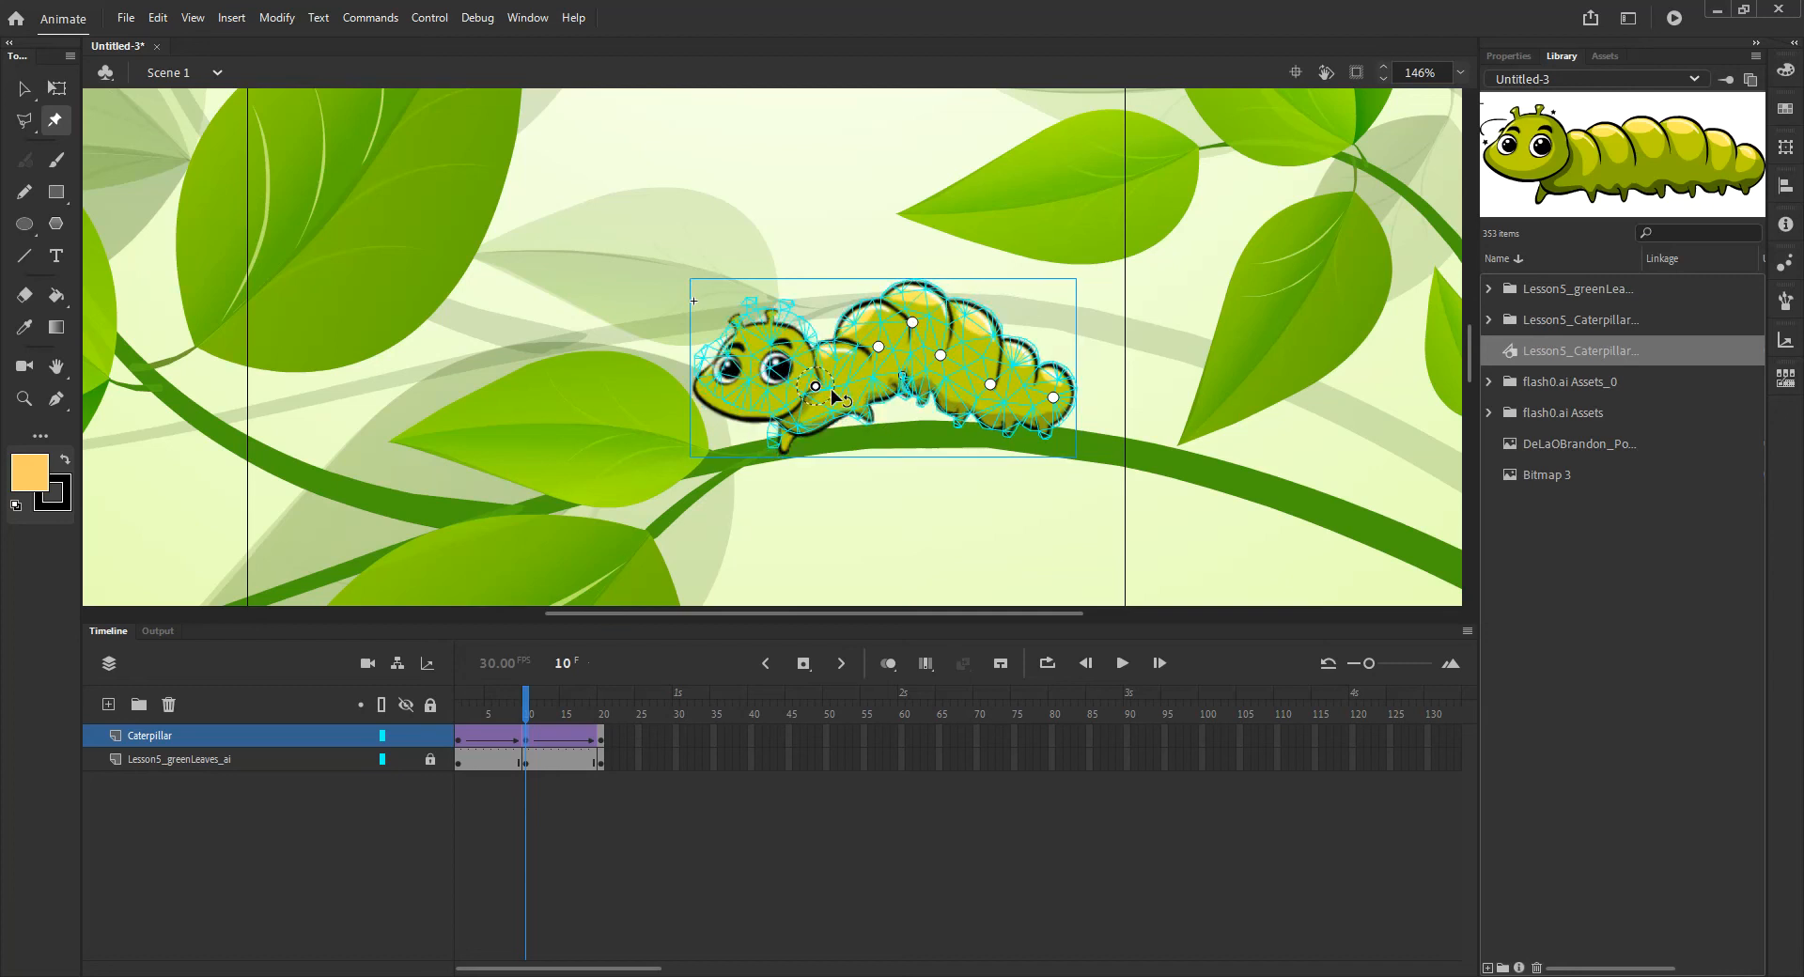
pyautogui.moveTo(831, 395); pyautogui.dragTo(834, 381)
# Lower the top pin of the frame 10 hump a little further and draw the two tail pins in toward the body.
pyautogui.moveTo(525, 714)
pyautogui.mouseDown()
pyautogui.moveTo(441, 721)
pyautogui.moveTo(552, 719)
pyautogui.moveTo(523, 719)
pyautogui.mouseUp()
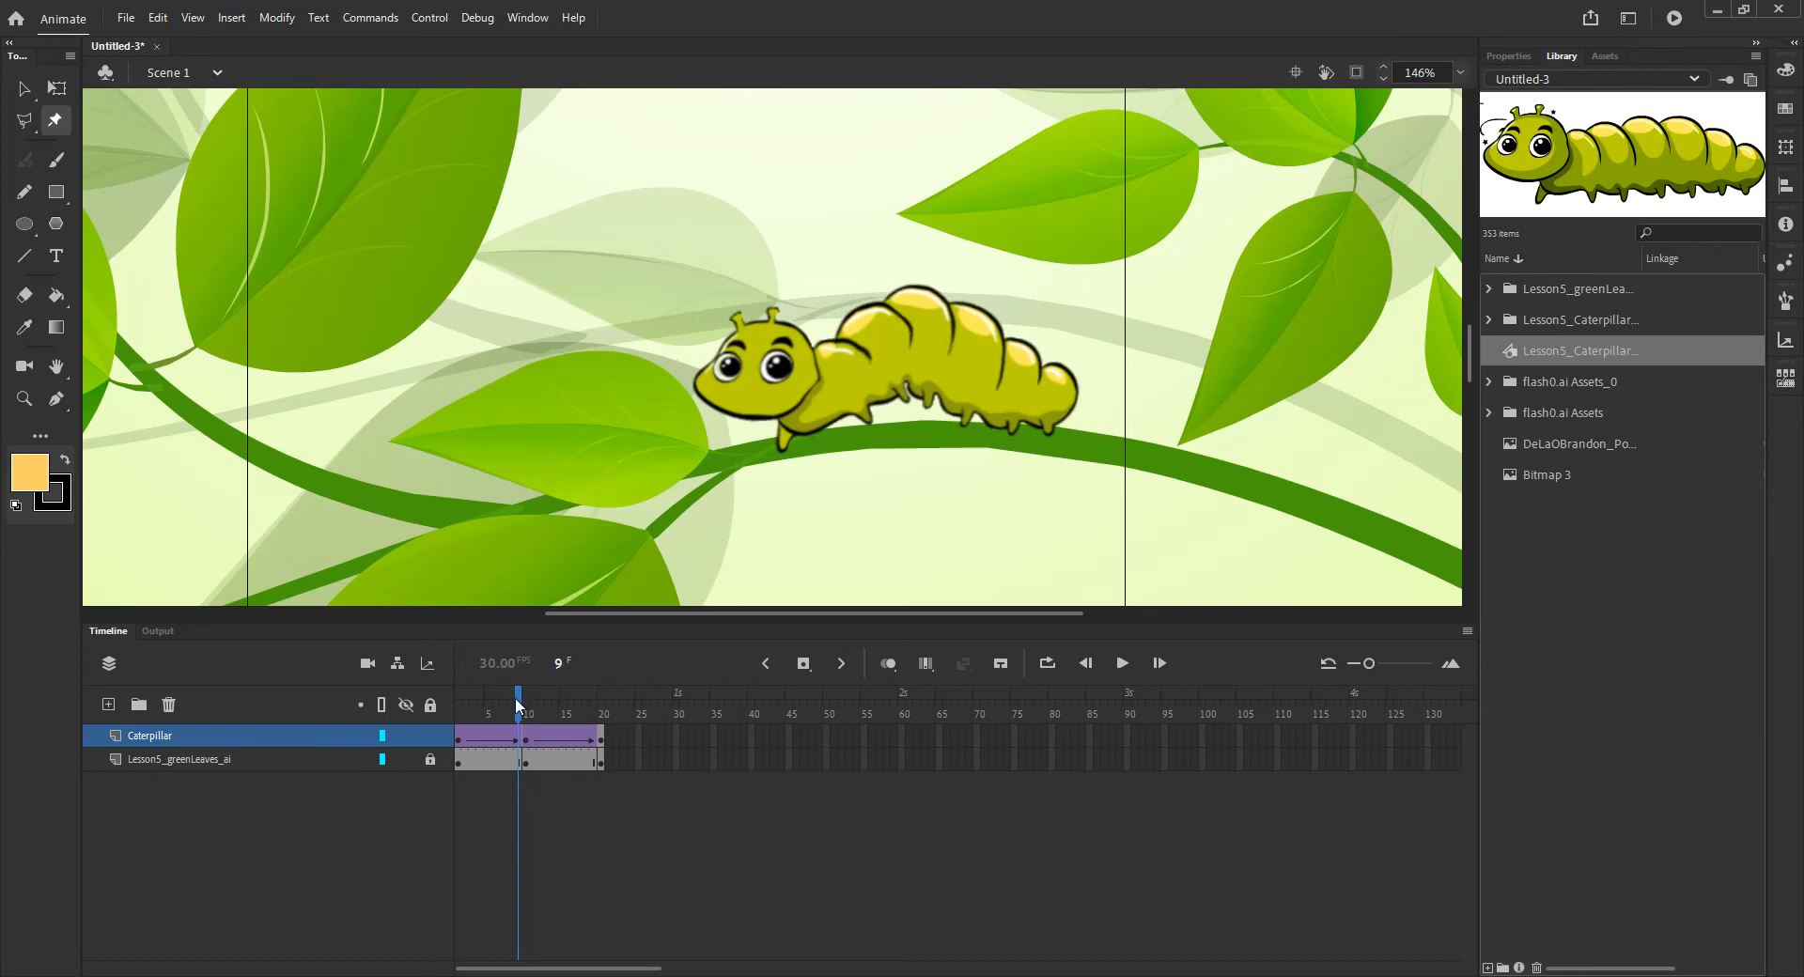
pyautogui.click(527, 714)
pyautogui.click(912, 323)
pyautogui.moveTo(912, 322); pyautogui.dragTo(912, 331)
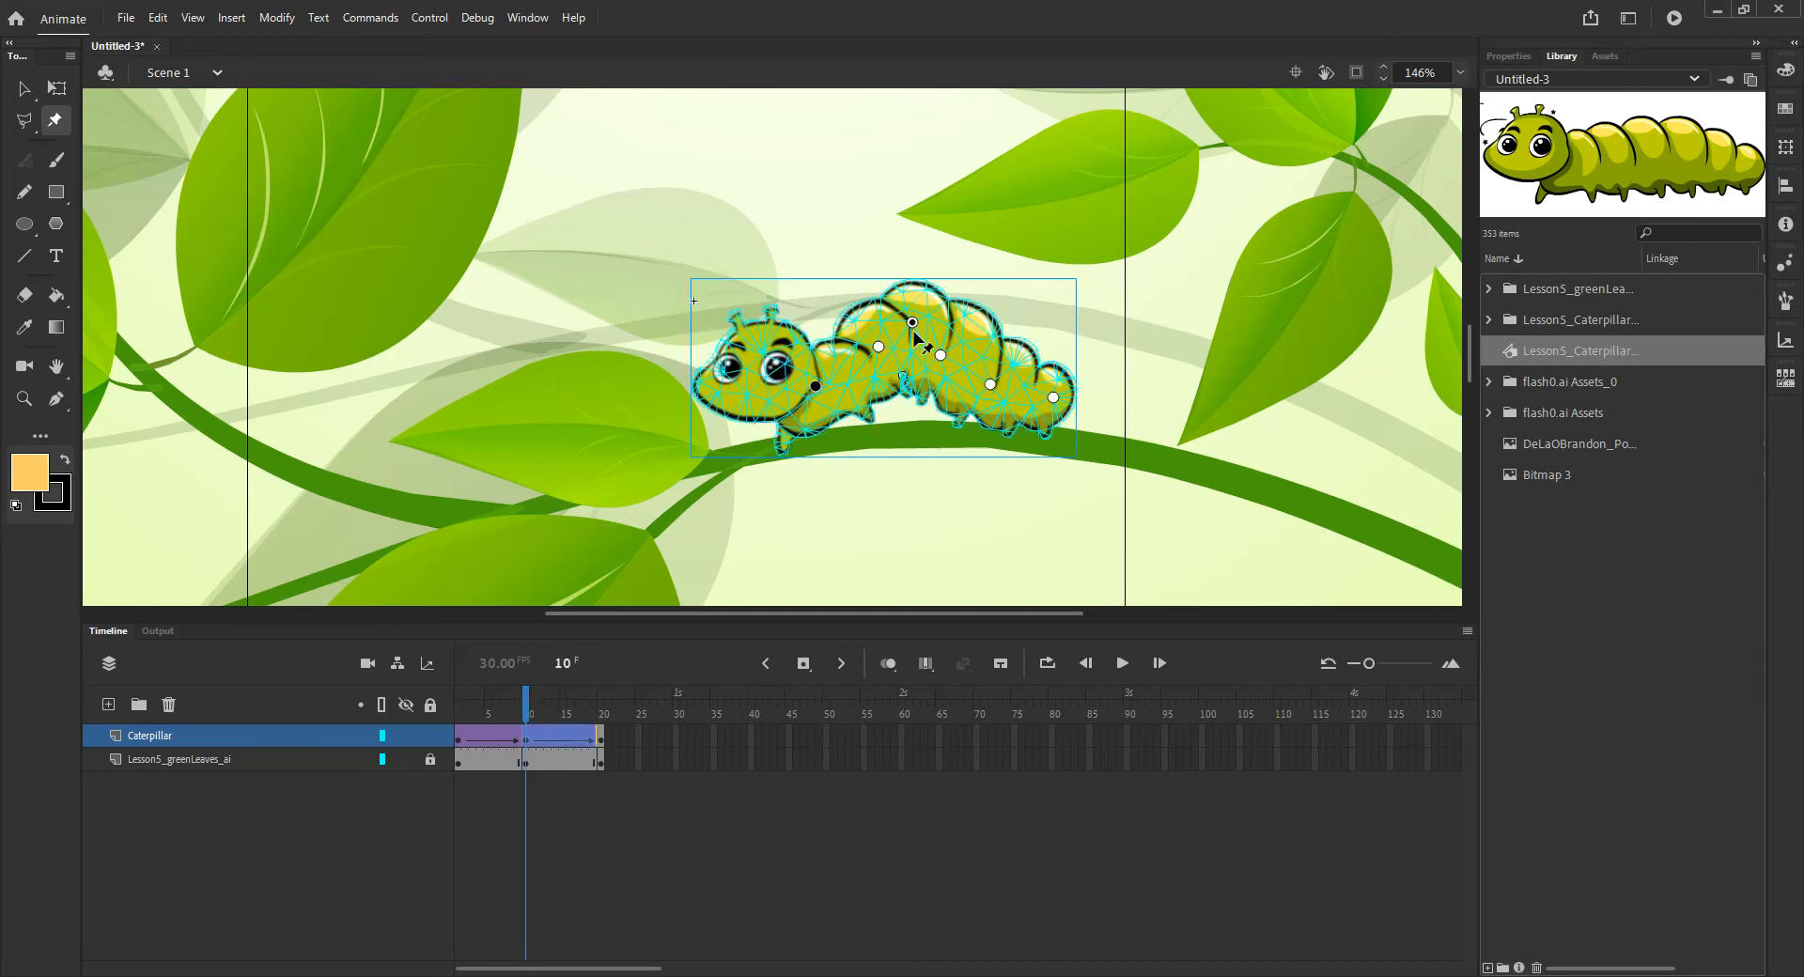
pyautogui.moveTo(990, 384); pyautogui.dragTo(1040, 397)
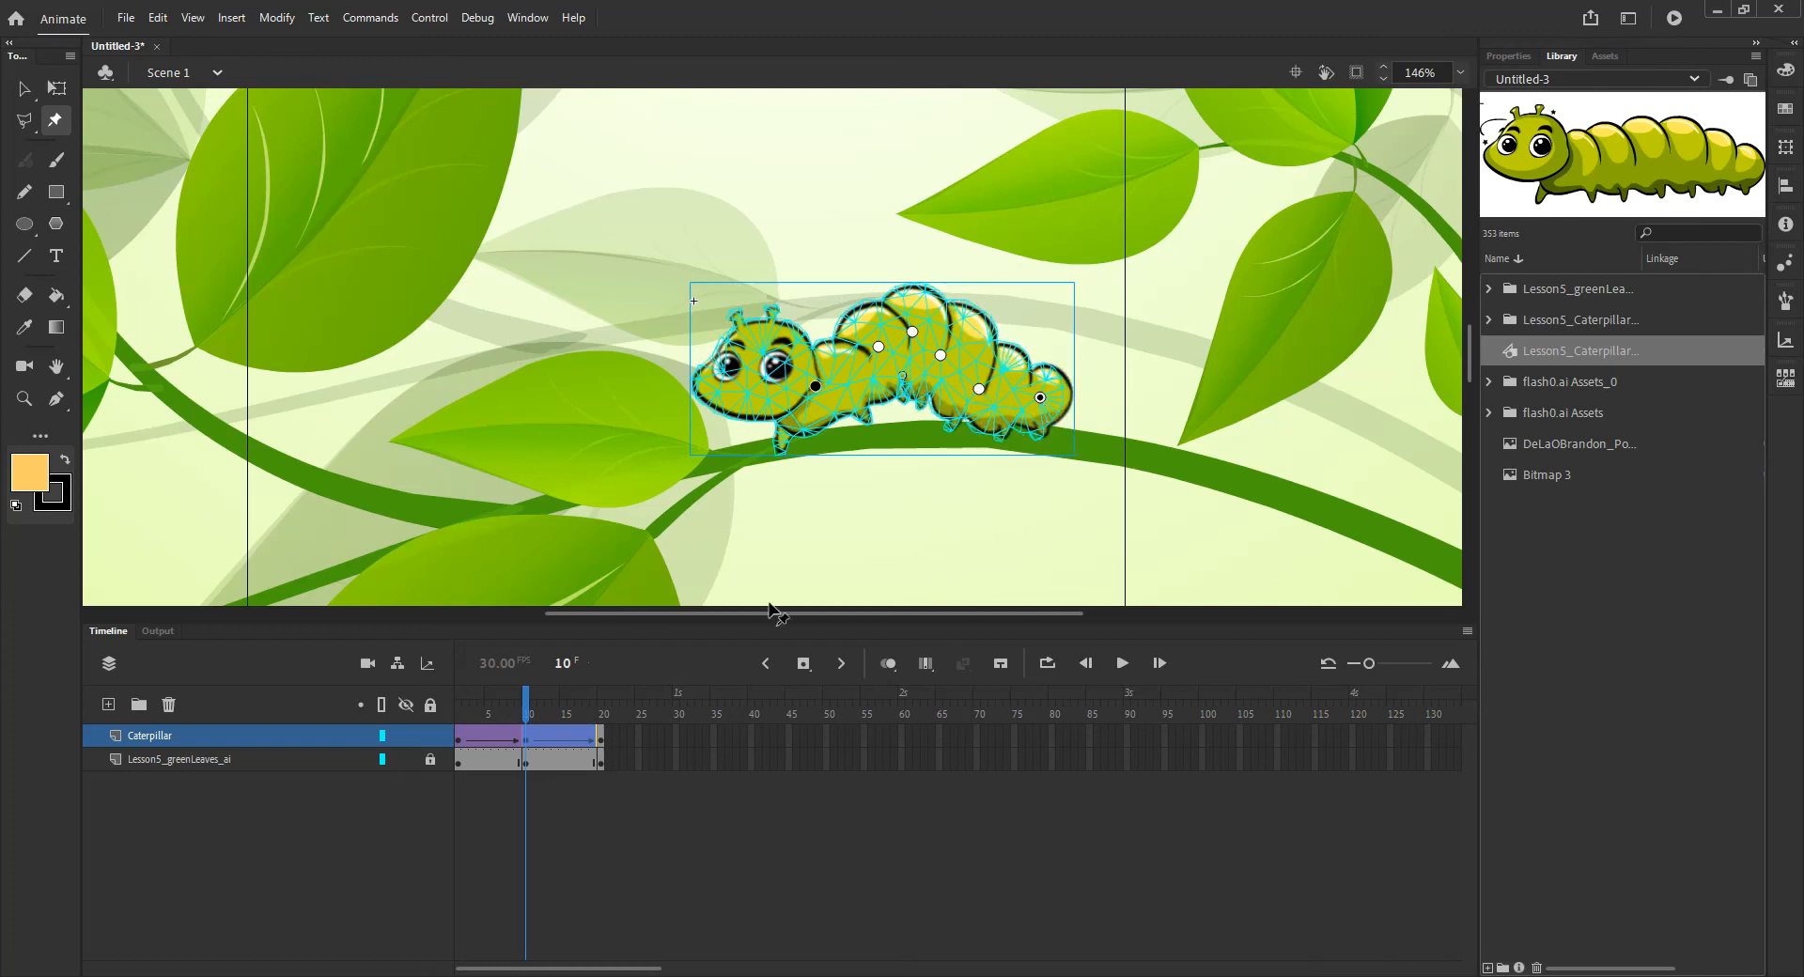
# Play the revised crawl from frame 1 and test the movie in its own preview window.
pyautogui.click(529, 712)
pyautogui.moveTo(527, 705); pyautogui.dragTo(429, 738)
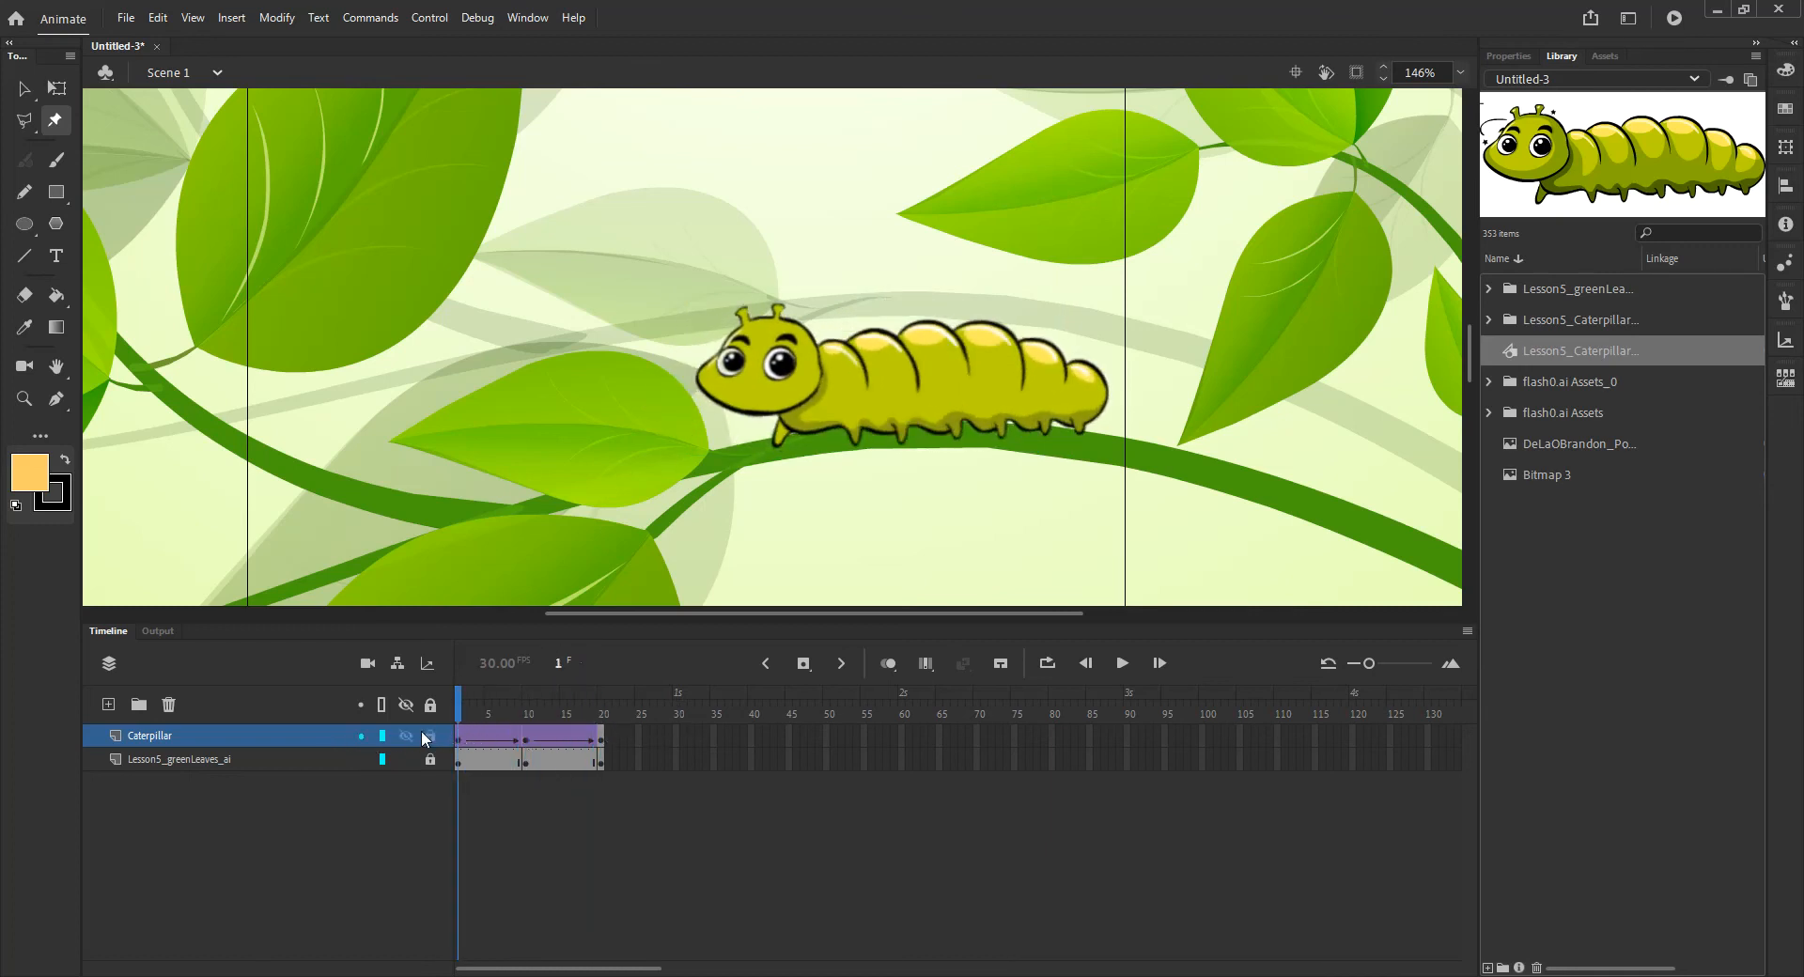
pyautogui.click(1122, 663)
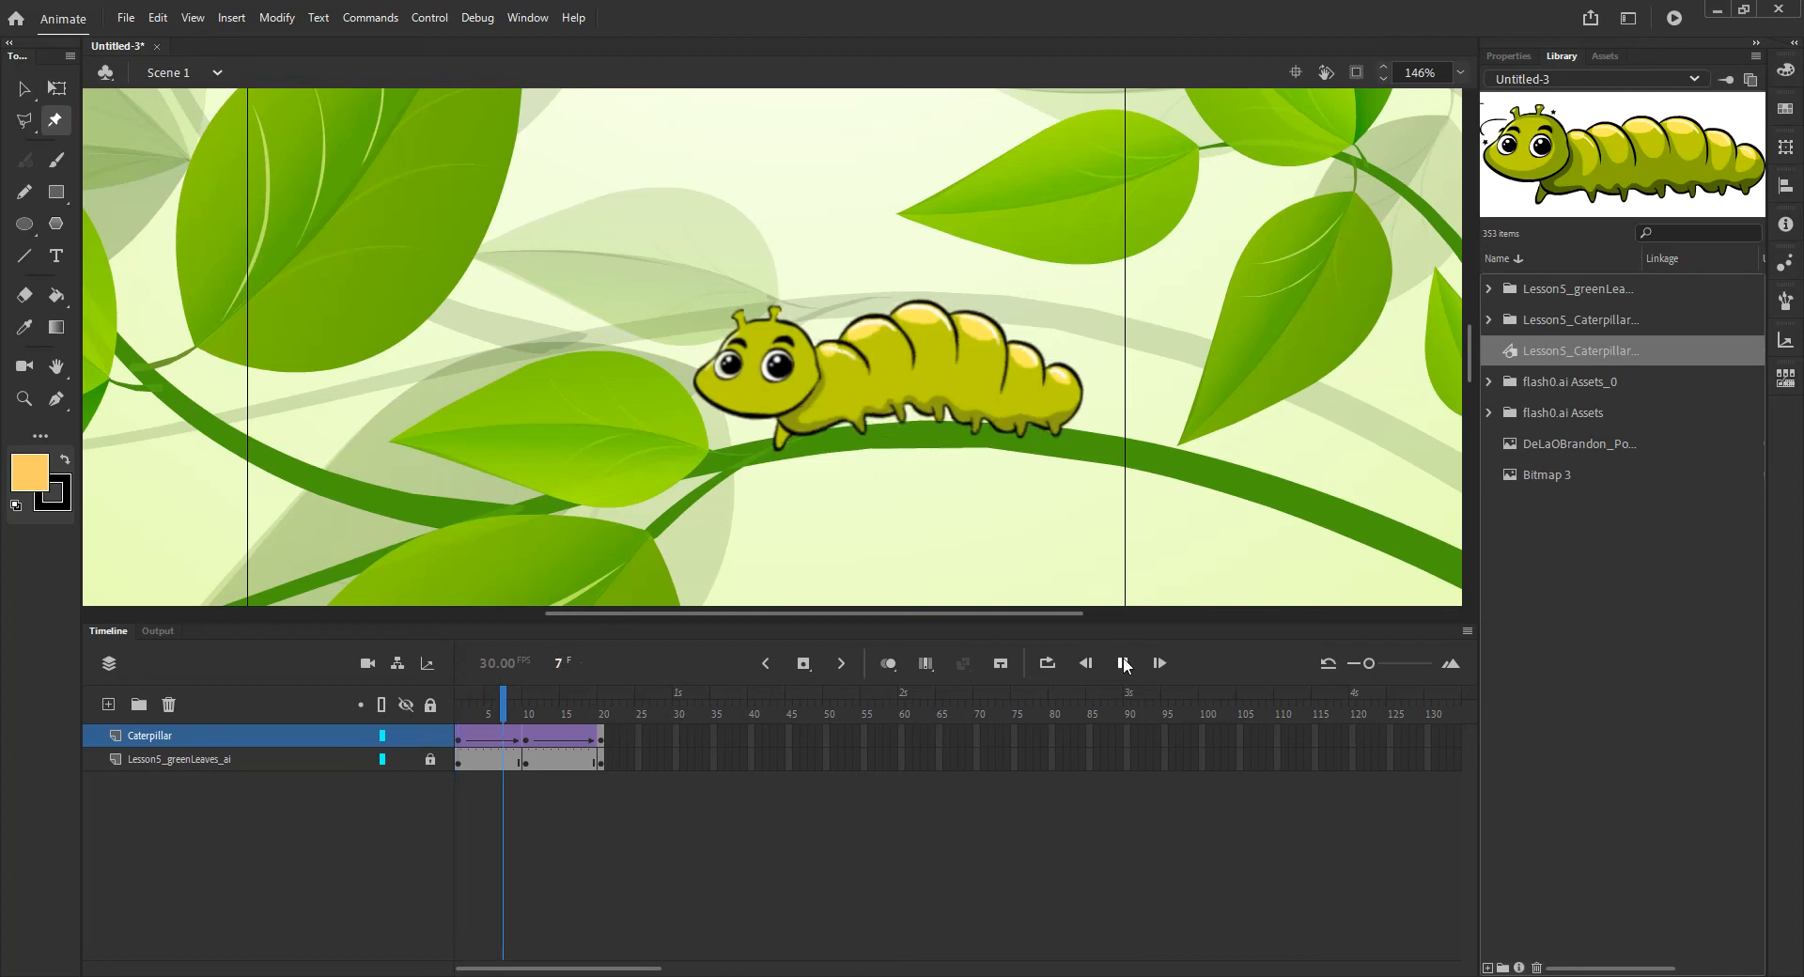
pyautogui.click(1124, 664)
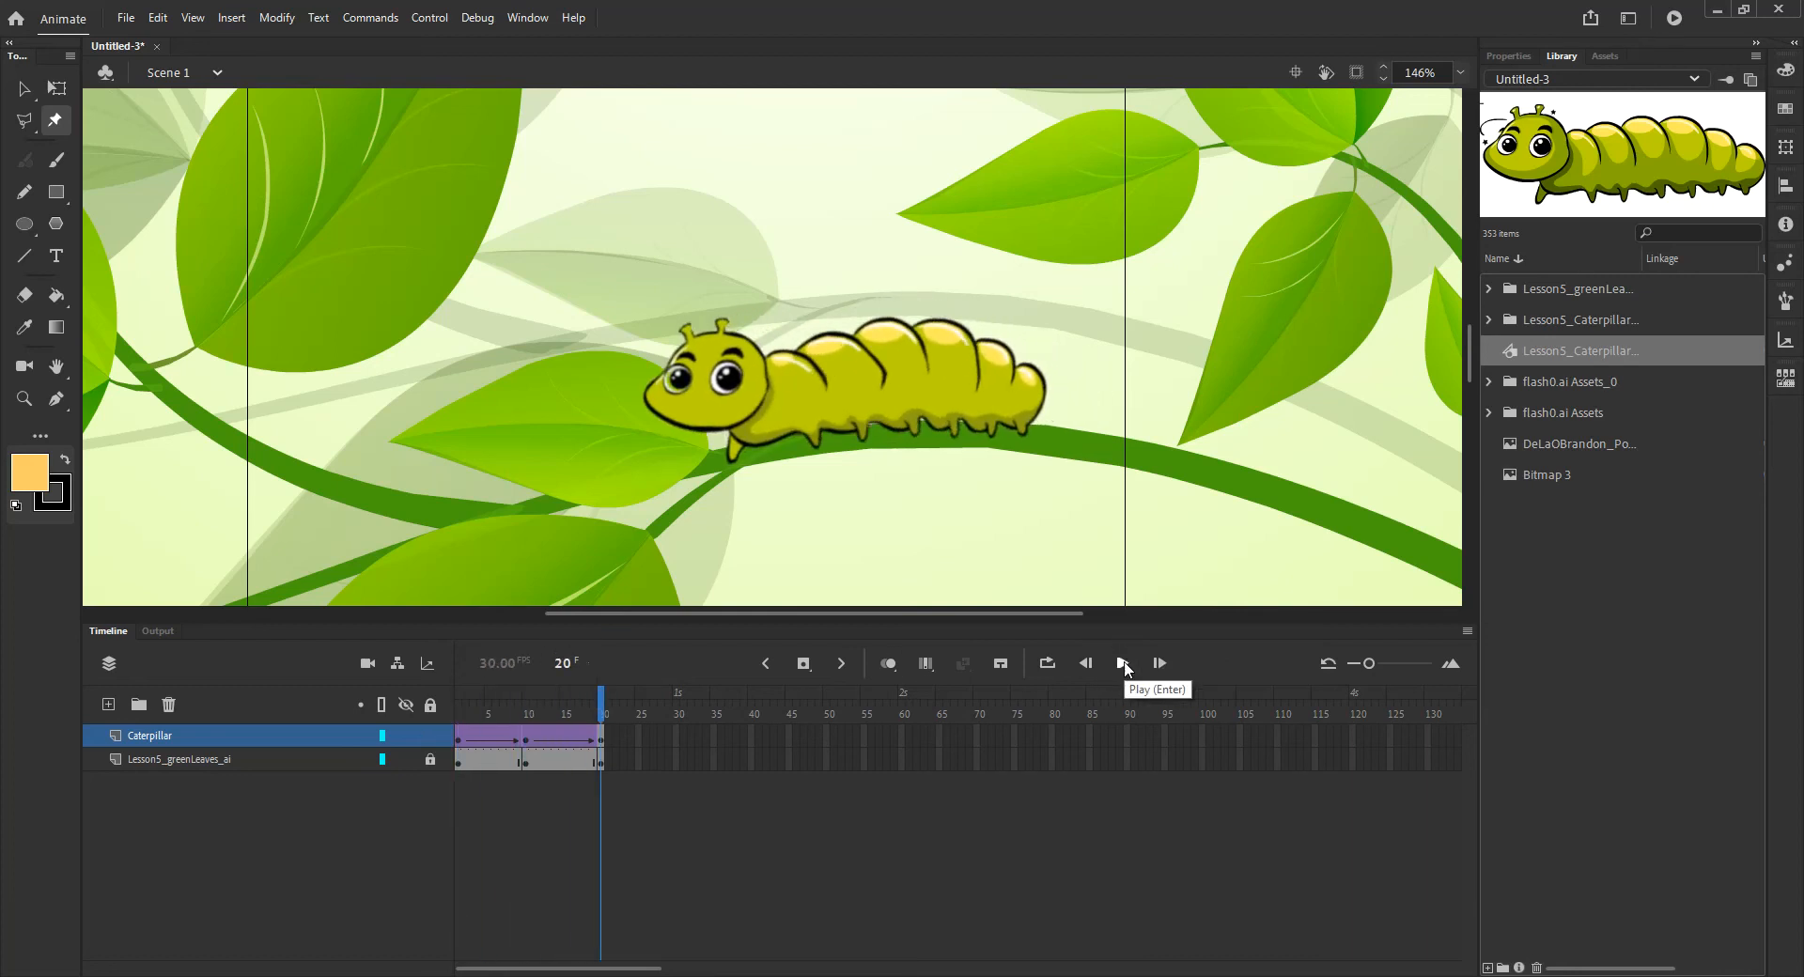
pyautogui.hotkey('ctrl', 'Return')
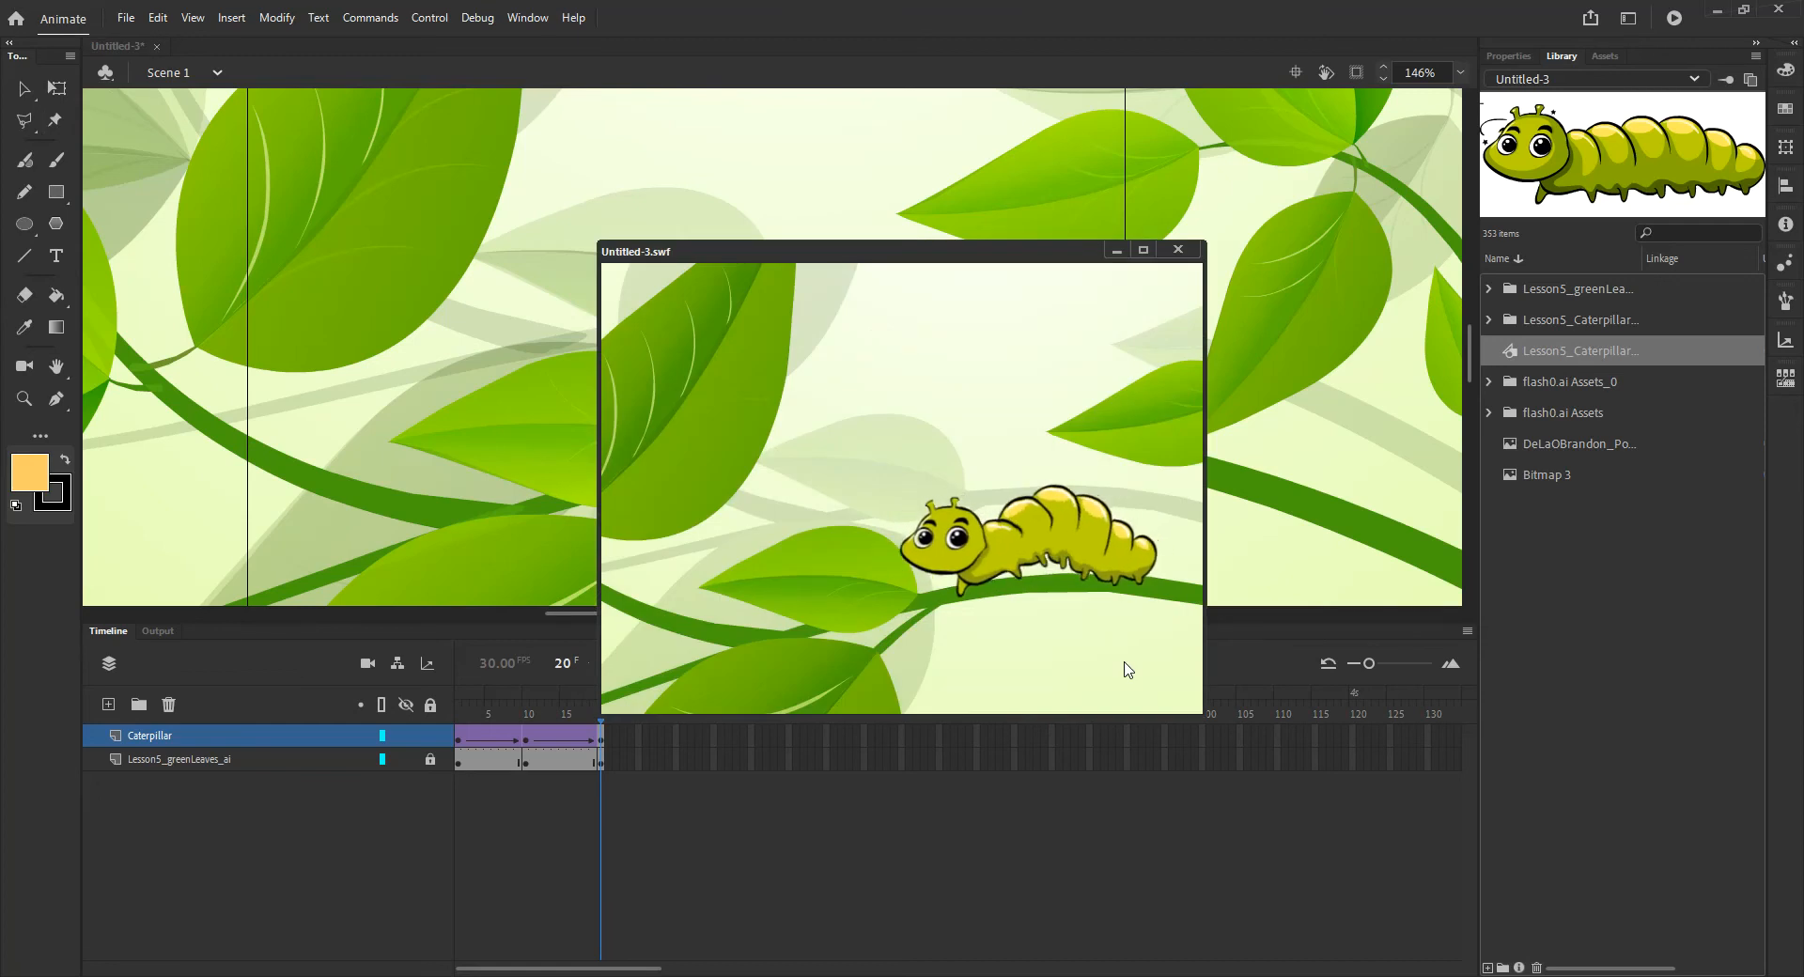